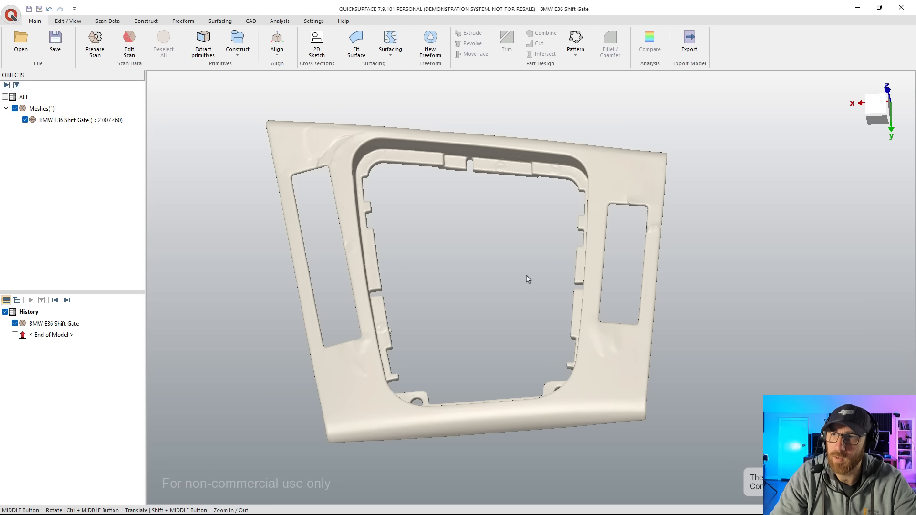
# - Examine the shift gate scan mesh from the front and the underside, including the side openings and moulded clips
pyautogui.moveTo(523, 268); pyautogui.dragTo(539, 205, button='middle')
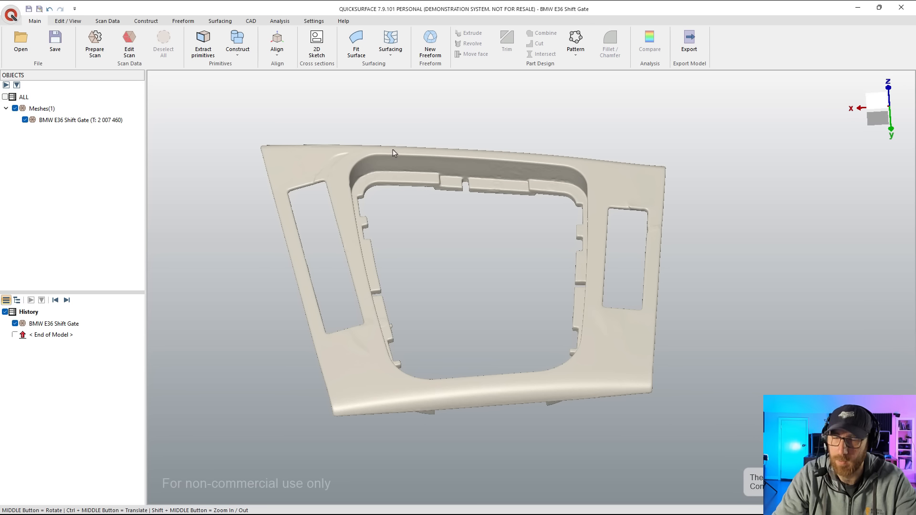
pyautogui.moveTo(380, 156); pyautogui.dragTo(440, 252, button='middle')
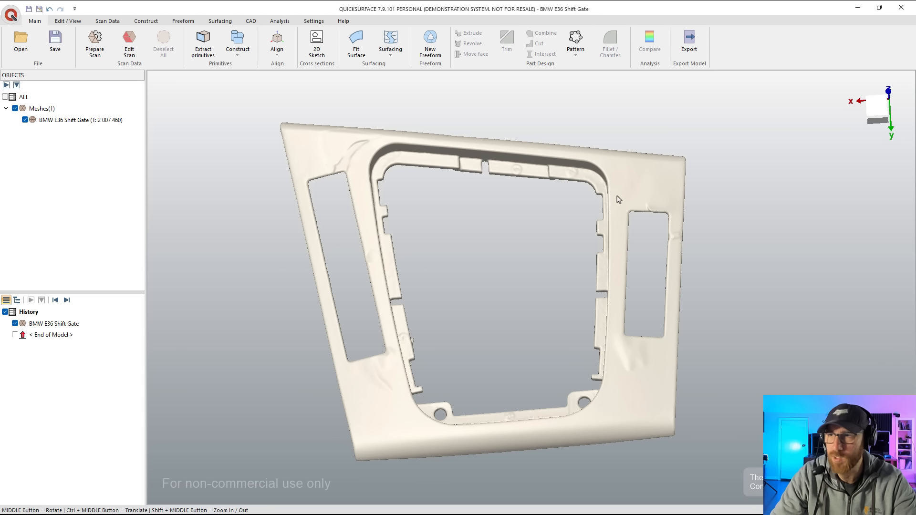
pyautogui.moveTo(453, 313); pyautogui.dragTo(368, 196, button='middle')
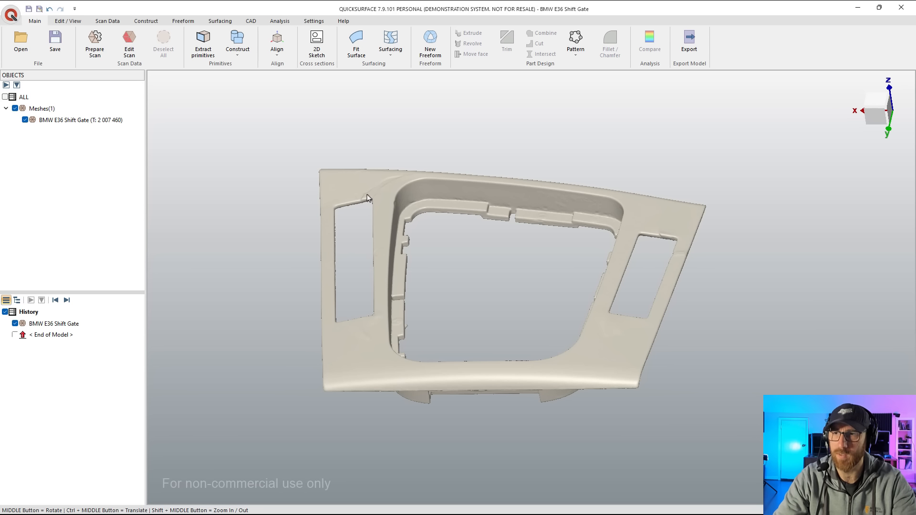
pyautogui.click(354, 183)
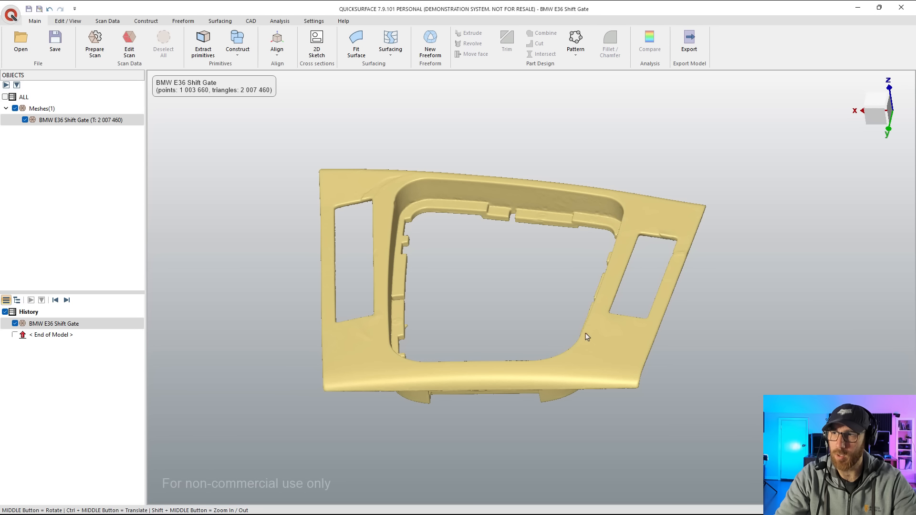
pyautogui.moveTo(474, 439)
pyautogui.mouseDown(button='middle')
pyautogui.moveTo(499, 302)
pyautogui.moveTo(546, 284)
pyautogui.moveTo(541, 102)
pyautogui.moveTo(548, 218)
pyautogui.moveTo(553, 135)
pyautogui.moveTo(534, 273)
pyautogui.mouseUp(button='middle')
pyautogui.click(529, 295)
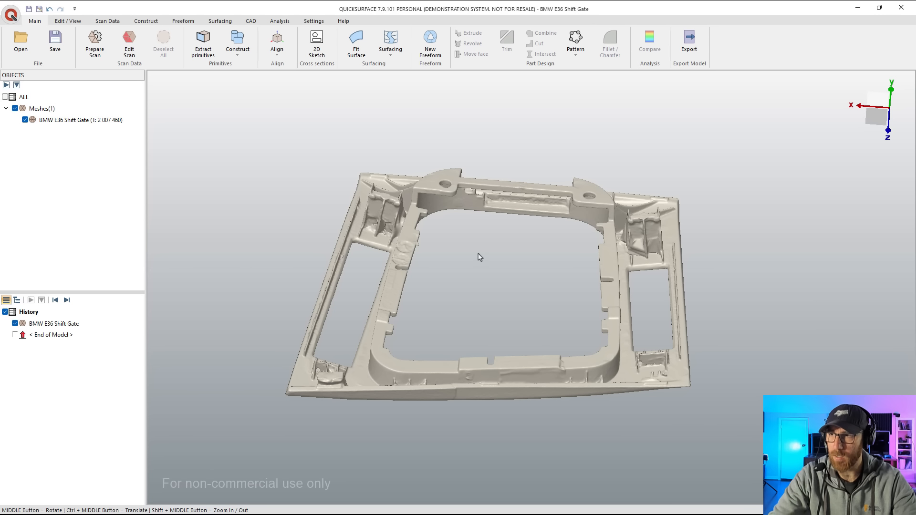
pyautogui.moveTo(639, 377); pyautogui.dragTo(645, 434, button='middle')
pyautogui.scroll(2, 620, 381)
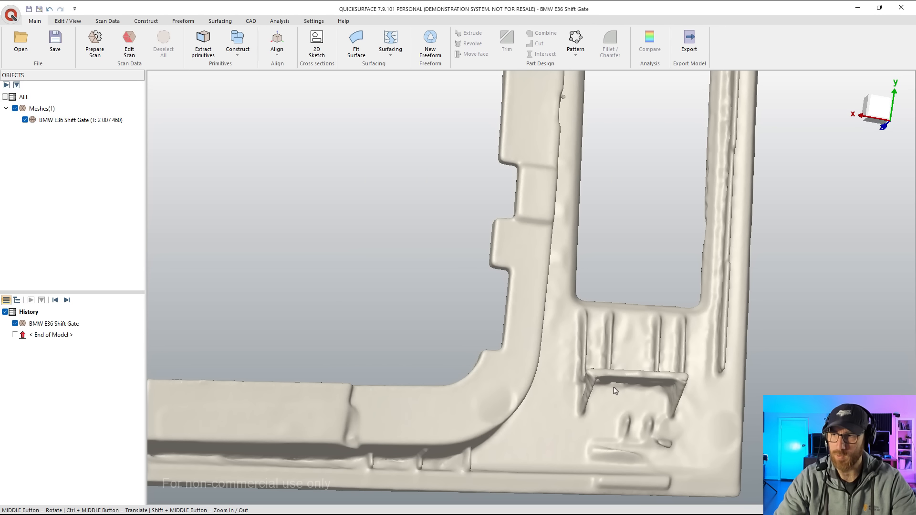
pyautogui.scroll(-5, 624, 377)
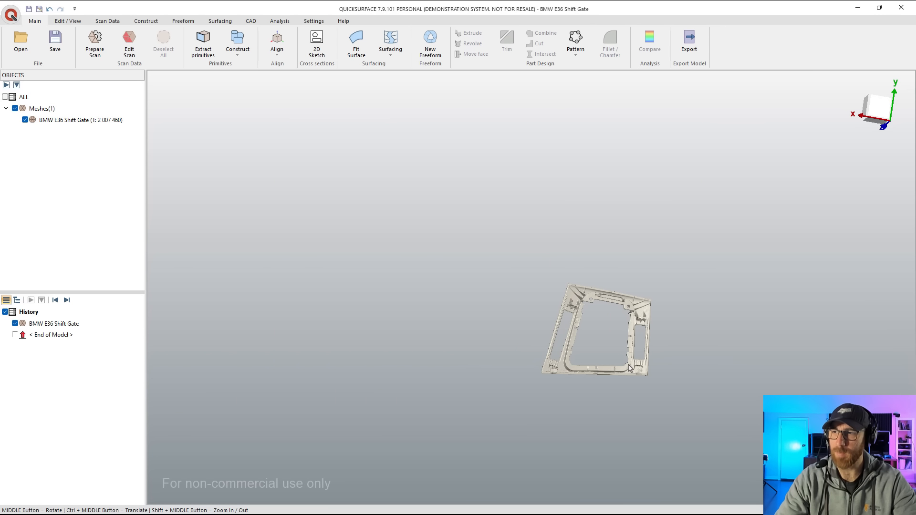
pyautogui.moveTo(618, 356); pyautogui.dragTo(587, 332, button='middle')
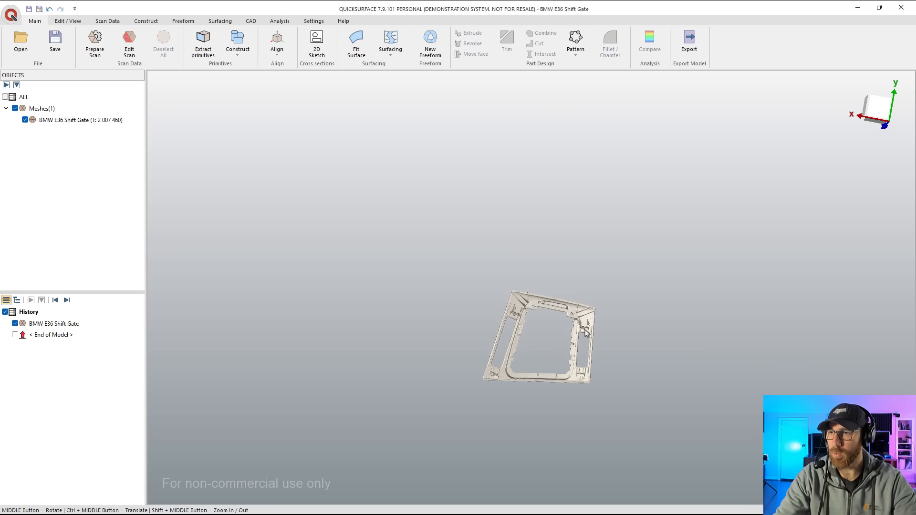
pyautogui.scroll(3, 586, 332)
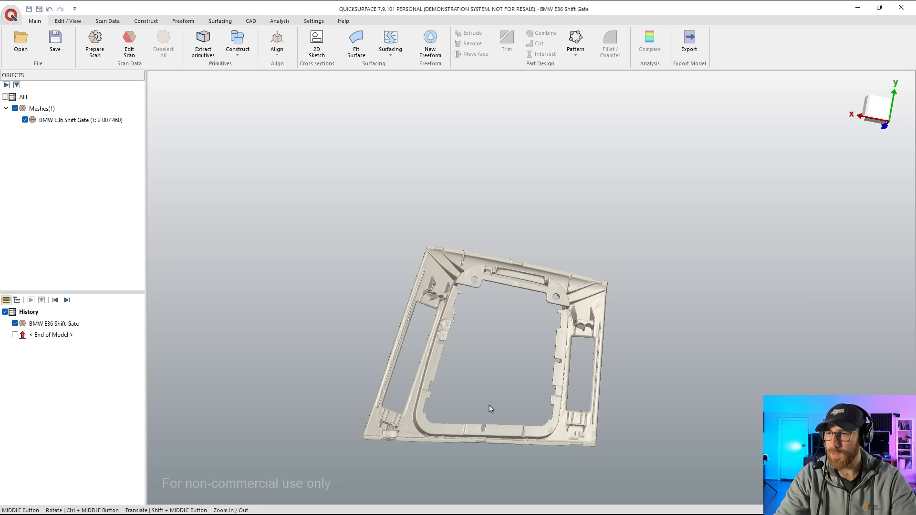
# - Inspect the ribs, screw-hole tabs and rectangular slot on the underside of the mesh, returning to its front face
pyautogui.scroll(8, 518, 294)
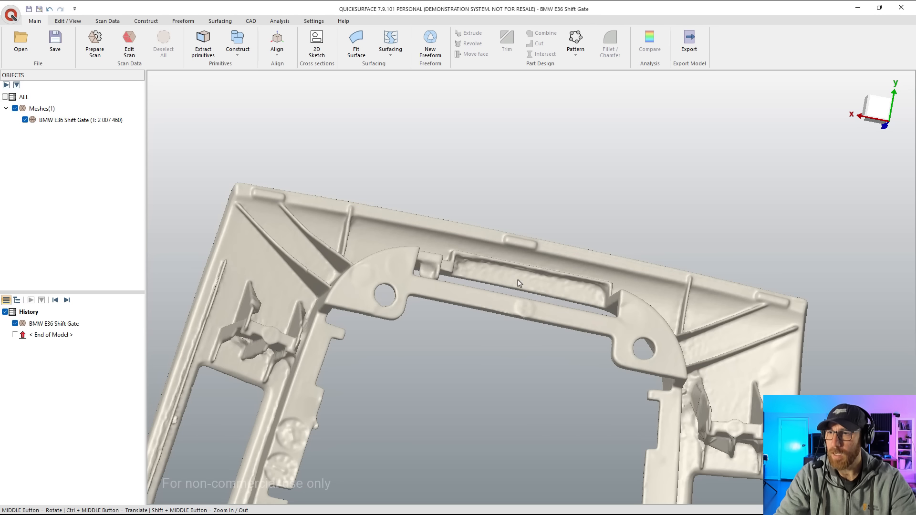
pyautogui.moveTo(519, 295); pyautogui.dragTo(515, 290, button='middle')
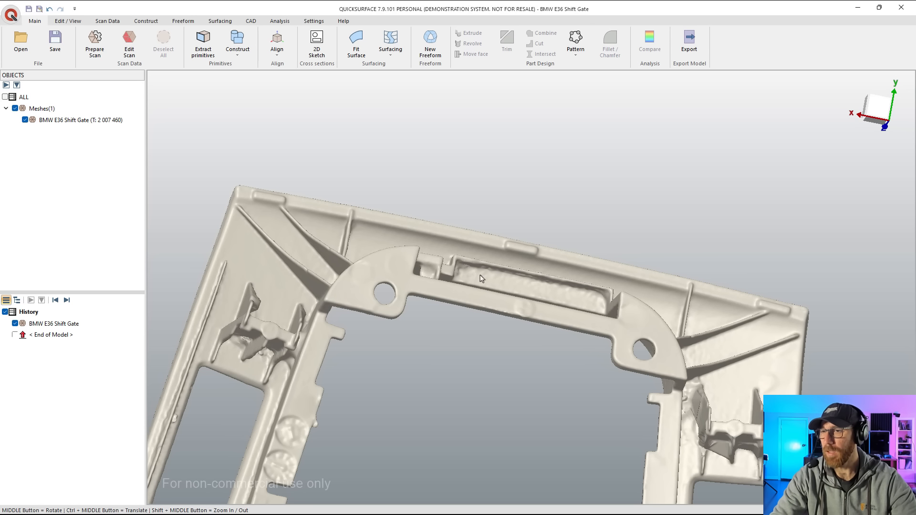
pyautogui.moveTo(477, 278); pyautogui.dragTo(642, 281, button='middle')
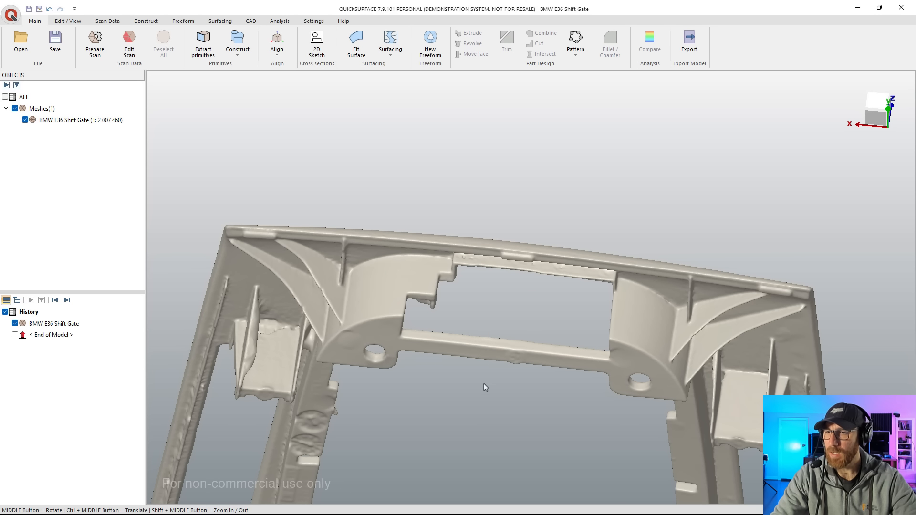
pyautogui.moveTo(595, 401); pyautogui.dragTo(618, 249, button='middle')
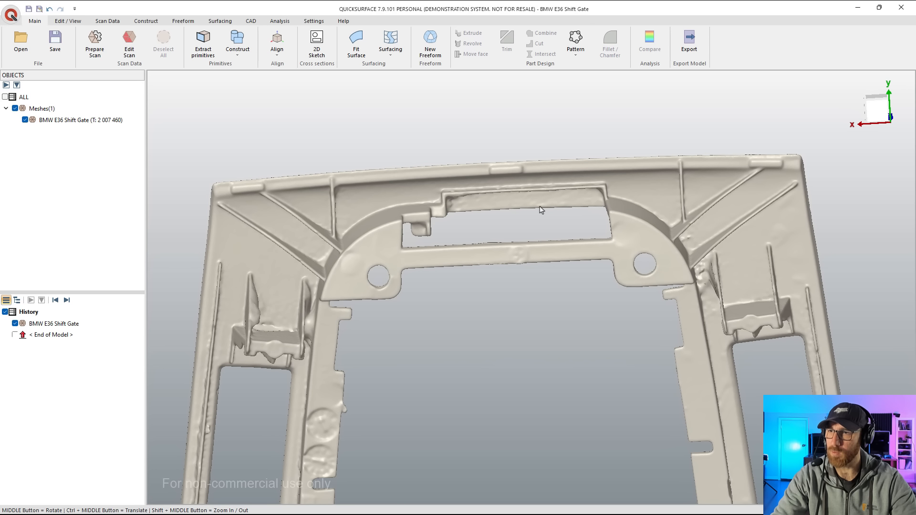
pyautogui.moveTo(534, 213); pyautogui.dragTo(425, 207, button='middle')
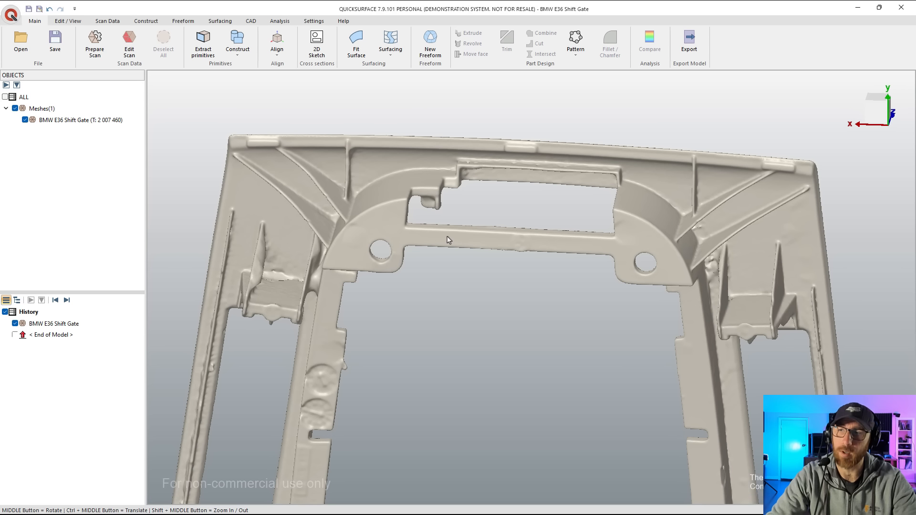
pyautogui.scroll(-3, 506, 217)
pyautogui.moveTo(511, 206); pyautogui.dragTo(522, 305, button='middle')
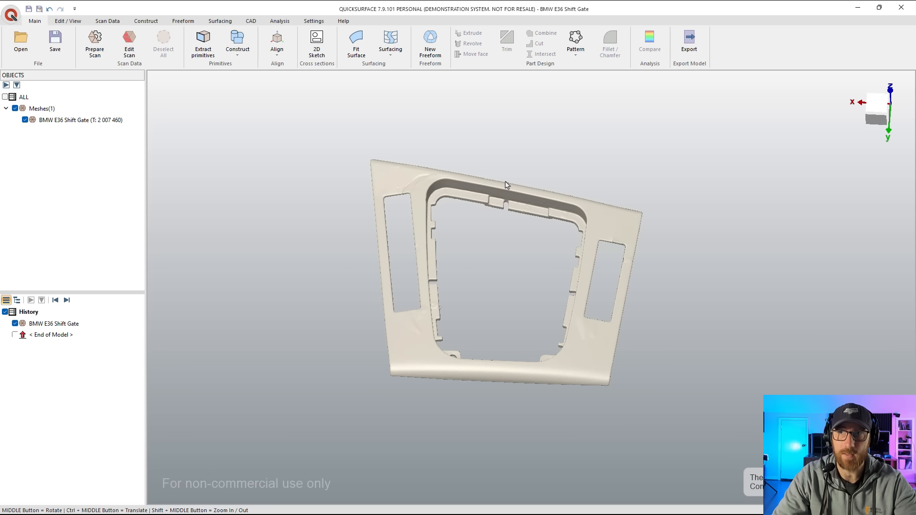
pyautogui.scroll(3, 514, 221)
pyautogui.moveTo(514, 221)
pyautogui.mouseDown(button='middle')
pyautogui.moveTo(505, 213)
pyautogui.moveTo(509, 228)
pyautogui.mouseUp(button='middle')
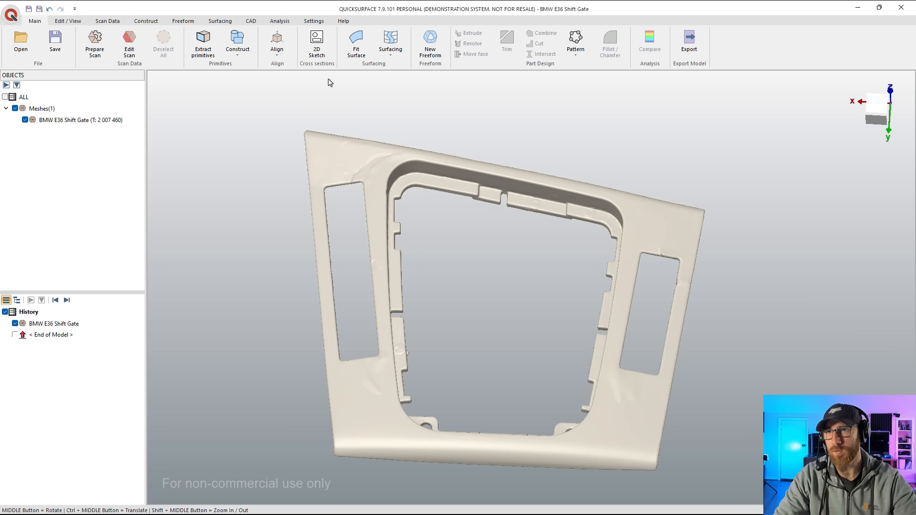
pyautogui.click(283, 24)
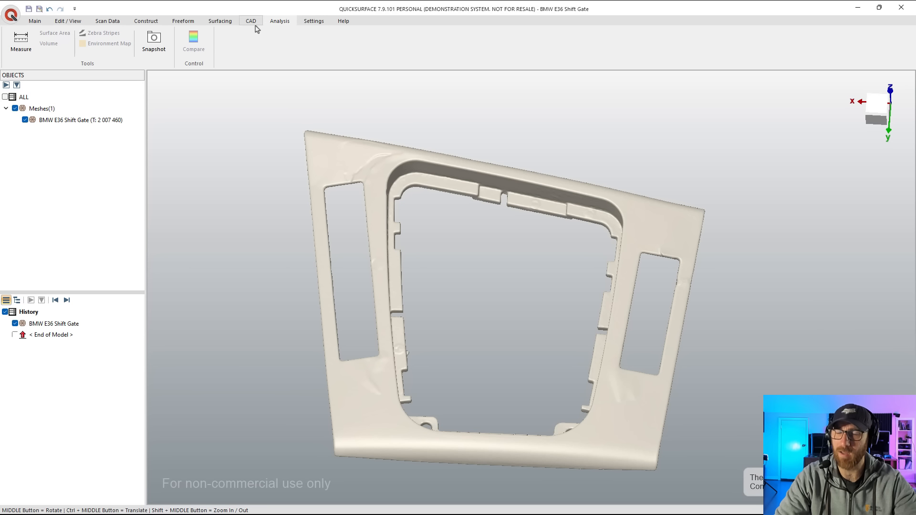
pyautogui.click(106, 23)
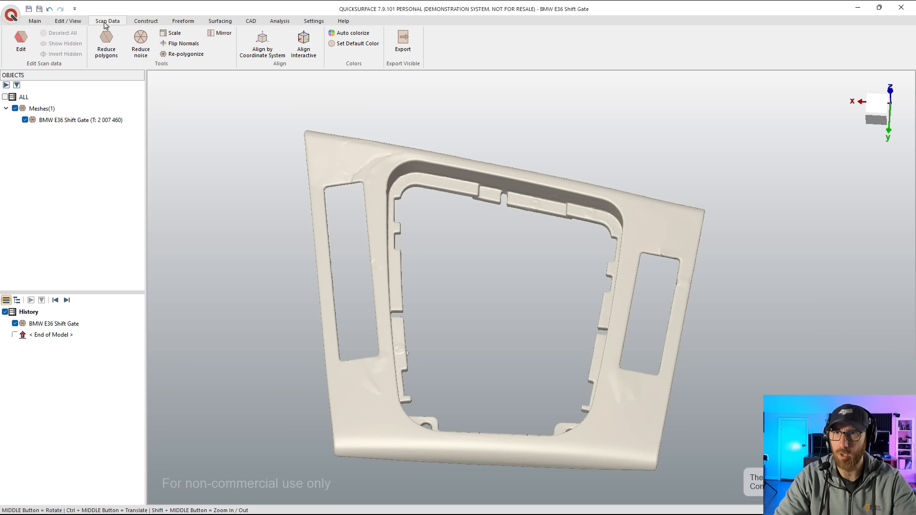
pyautogui.click(225, 22)
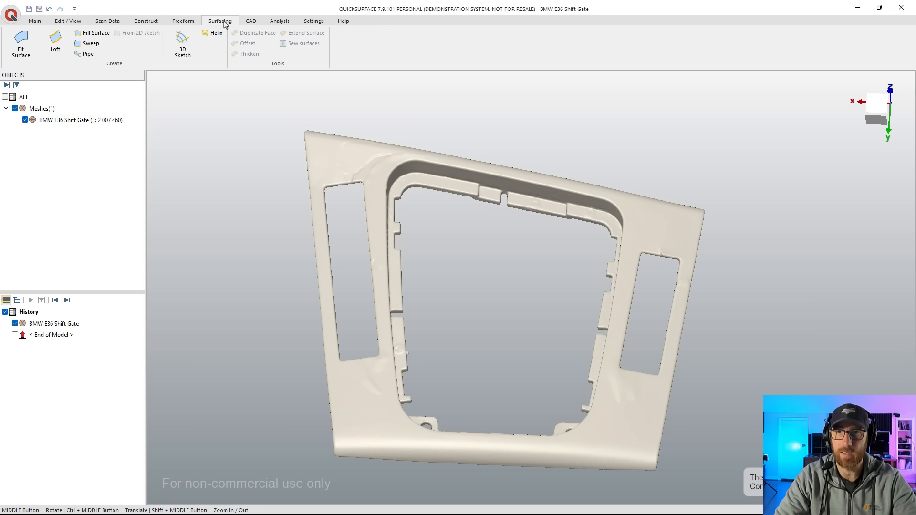
pyautogui.click(249, 22)
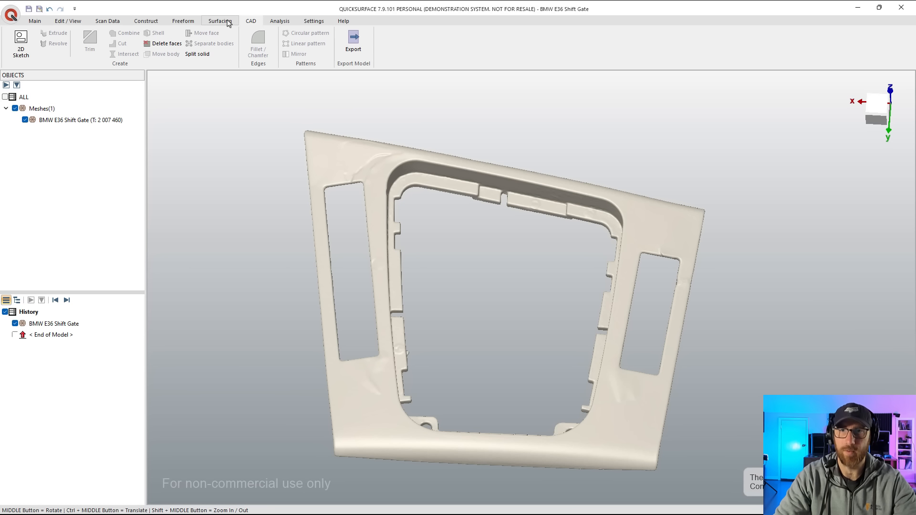
pyautogui.click(183, 21)
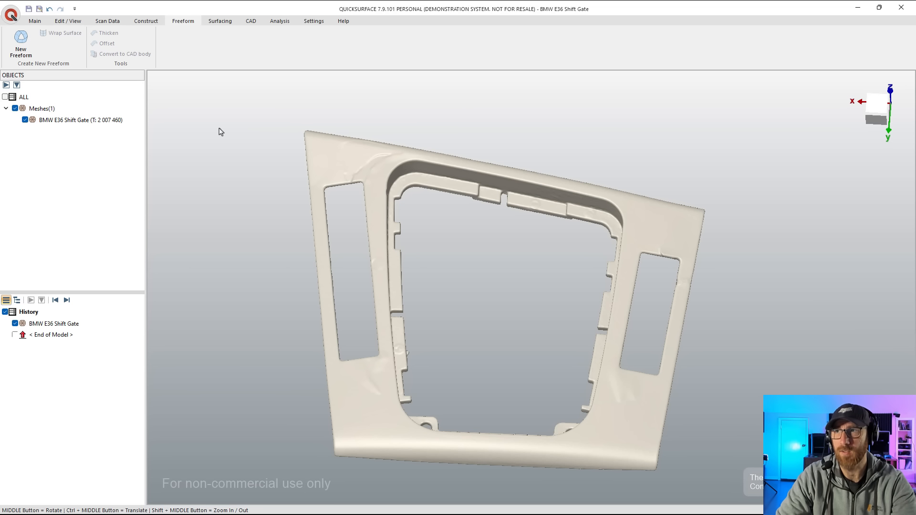
# - Create a 2D sketch for an extruded surface on the OYZ plane and leave it without drawing anything
pyautogui.click(250, 21)
pyautogui.click(26, 43)
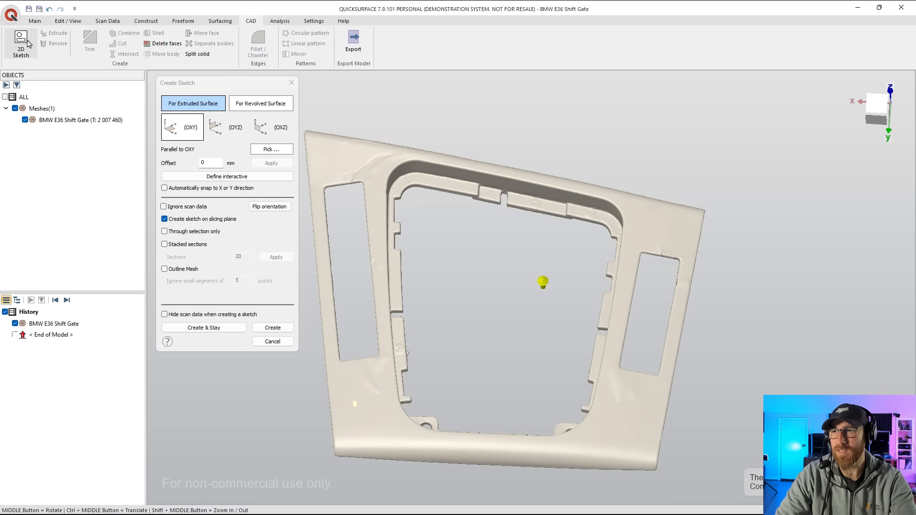
pyautogui.moveTo(439, 214)
pyautogui.mouseDown(button='middle')
pyautogui.moveTo(376, 207)
pyautogui.moveTo(487, 234)
pyautogui.moveTo(477, 228)
pyautogui.mouseUp(button='middle')
pyautogui.click(239, 132)
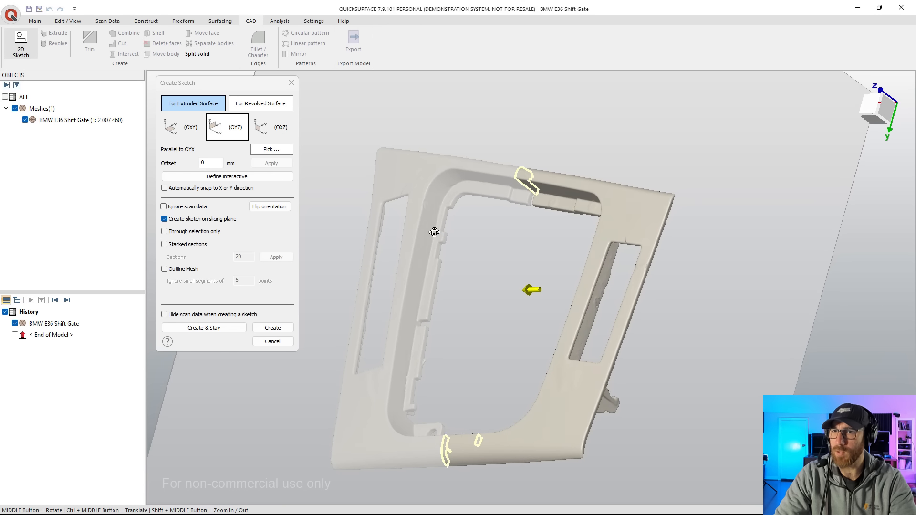
pyautogui.click(283, 329)
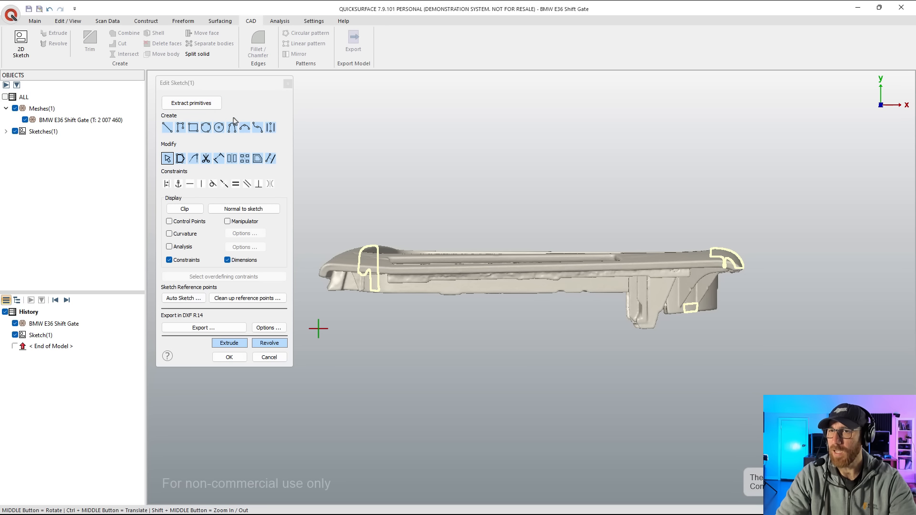
pyautogui.click(268, 357)
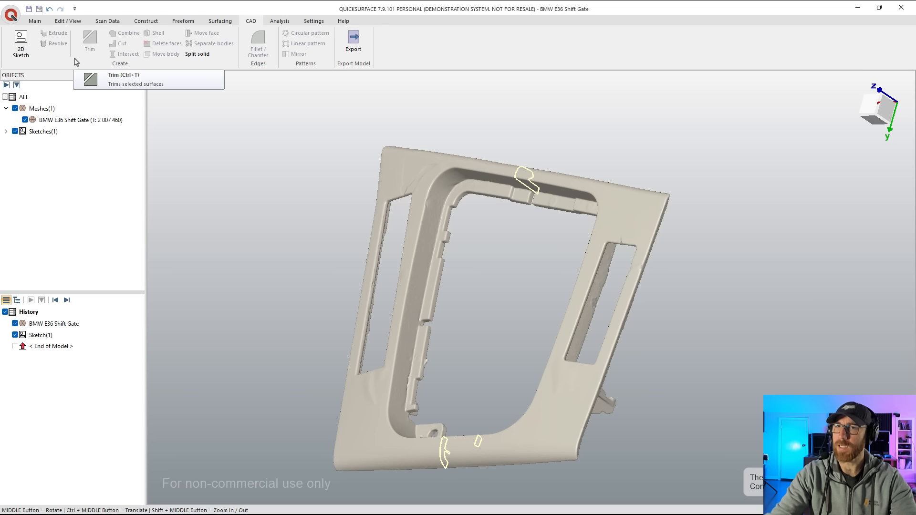
# - Delete the OYZ cross-section sketch from the model history
pyautogui.click(42, 22)
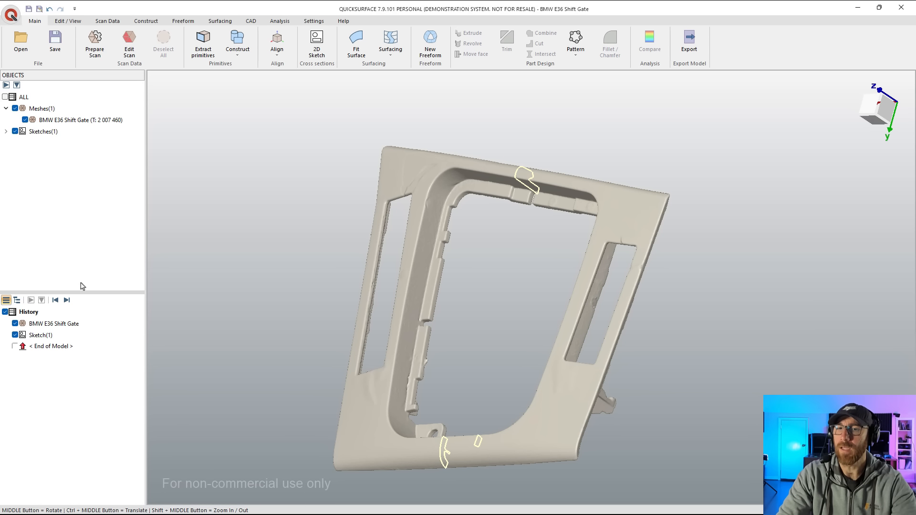
pyautogui.rightClick(34, 335)
pyautogui.click(62, 465)
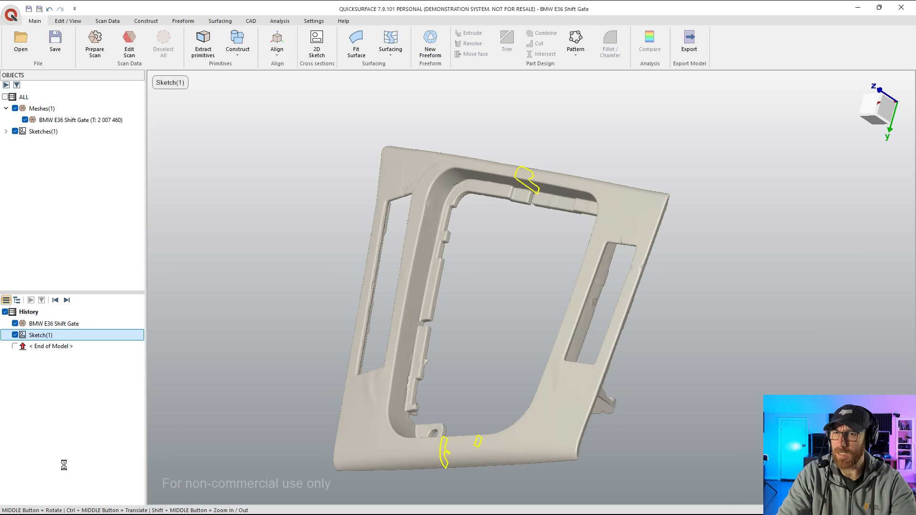
pyautogui.click(493, 289)
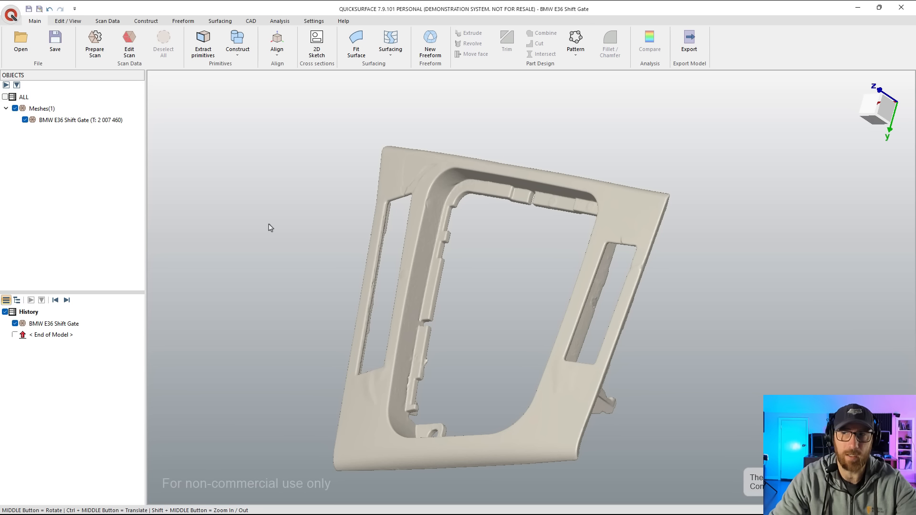
pyautogui.moveTo(601, 275); pyautogui.dragTo(713, 250, button='middle')
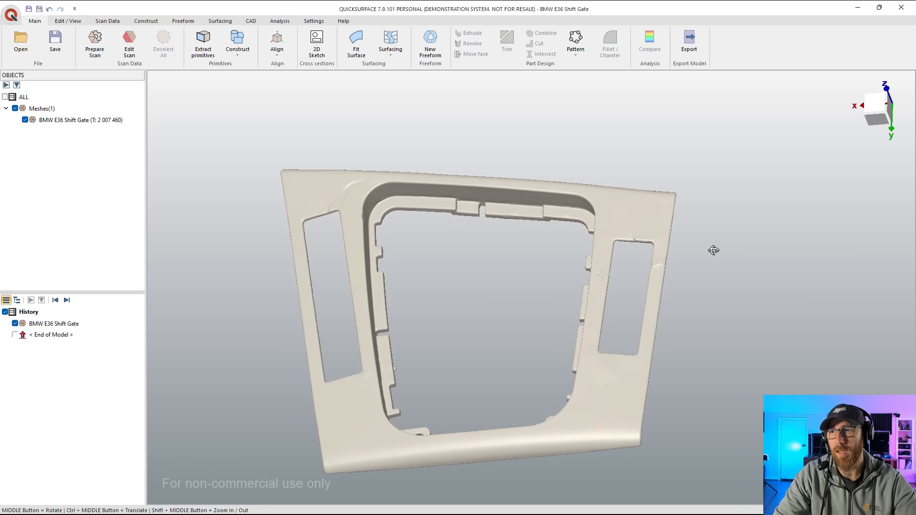
pyautogui.keyDown('ctrl'); pyautogui.moveTo(523, 282); pyautogui.dragTo(543, 238, button='middle'); pyautogui.keyUp('ctrl')
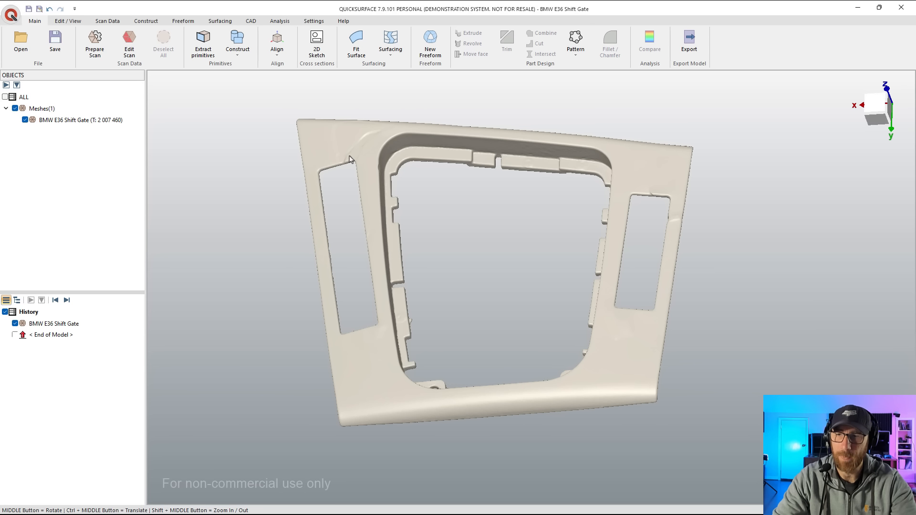
pyautogui.moveTo(466, 330); pyautogui.dragTo(494, 210, button='middle')
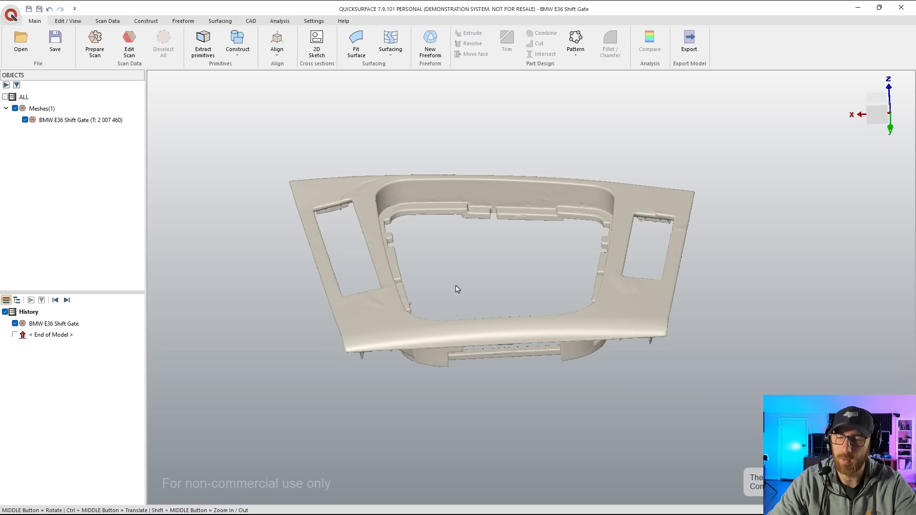
pyautogui.moveTo(447, 284); pyautogui.dragTo(542, 282, button='middle')
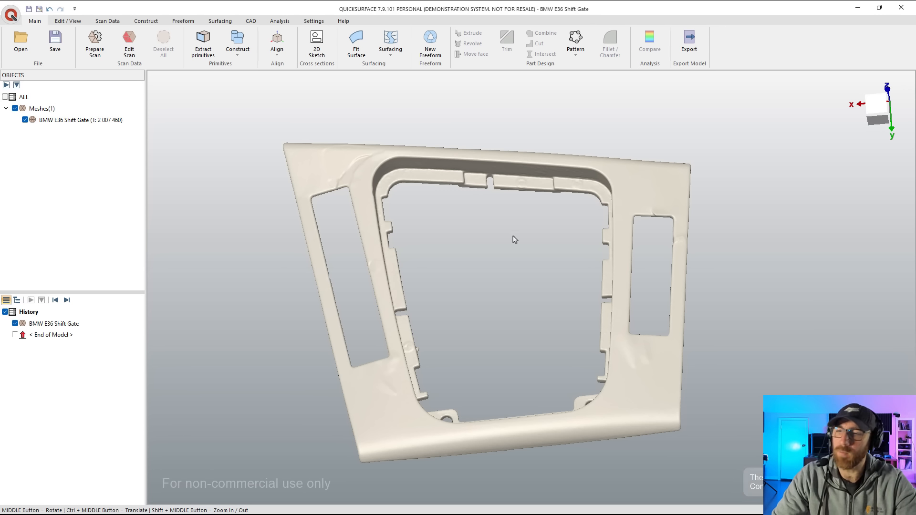
pyautogui.moveTo(483, 227); pyautogui.dragTo(519, 232, button='middle')
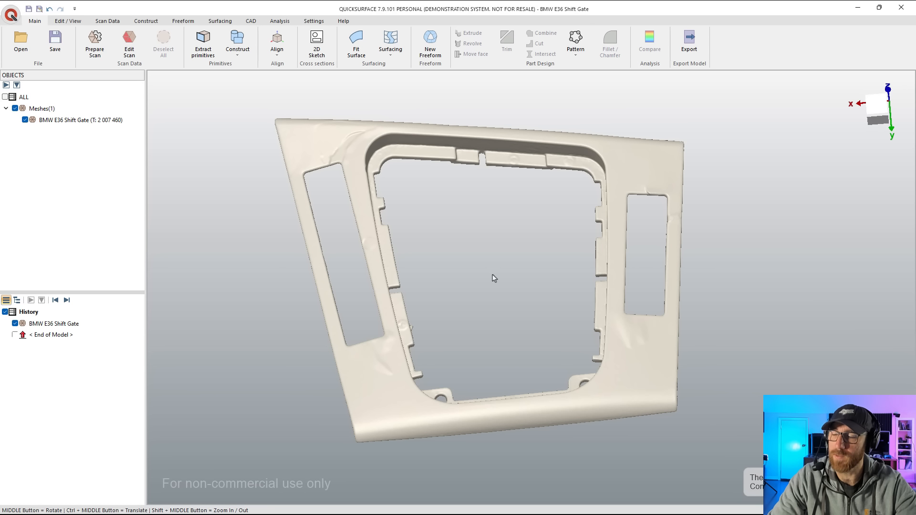
pyautogui.moveTo(494, 278); pyautogui.dragTo(491, 194, button='middle')
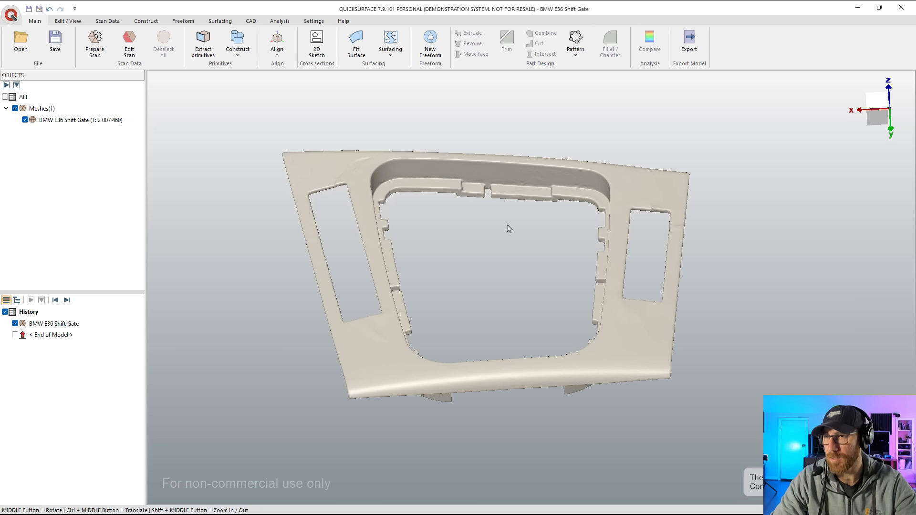
pyautogui.moveTo(515, 225); pyautogui.dragTo(542, 326, button='middle')
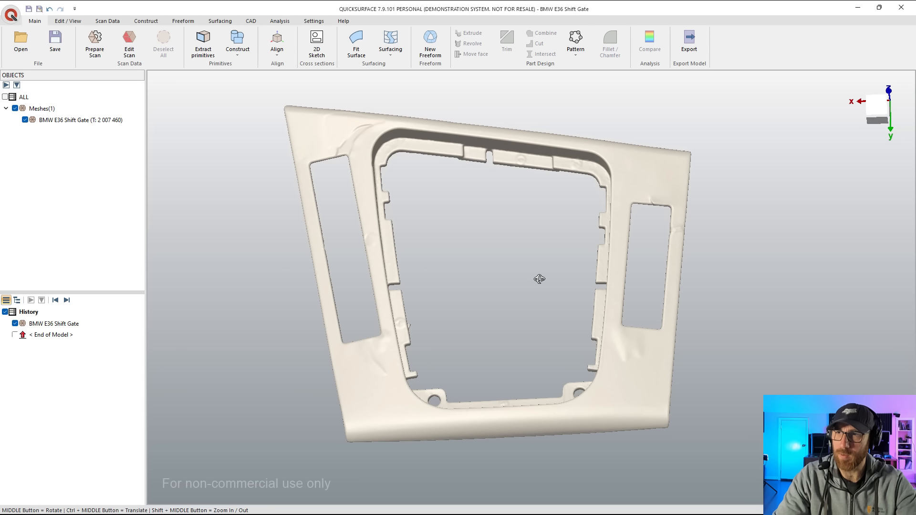
# - Start a new freeform surface over the front view of the scan with snap mode on and the mesh shaded by Curvature 1
pyautogui.moveTo(539, 279); pyautogui.dragTo(538, 316, button='middle')
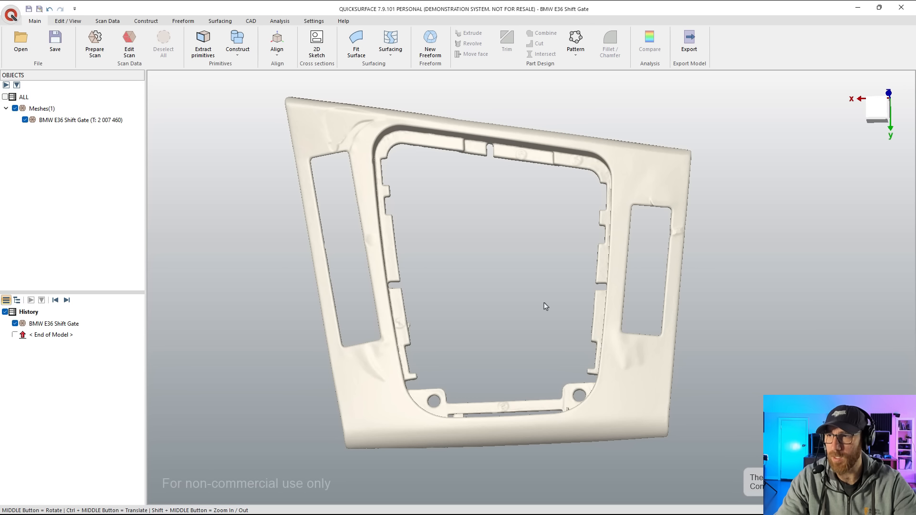
pyautogui.moveTo(899, 88)
pyautogui.click(875, 112)
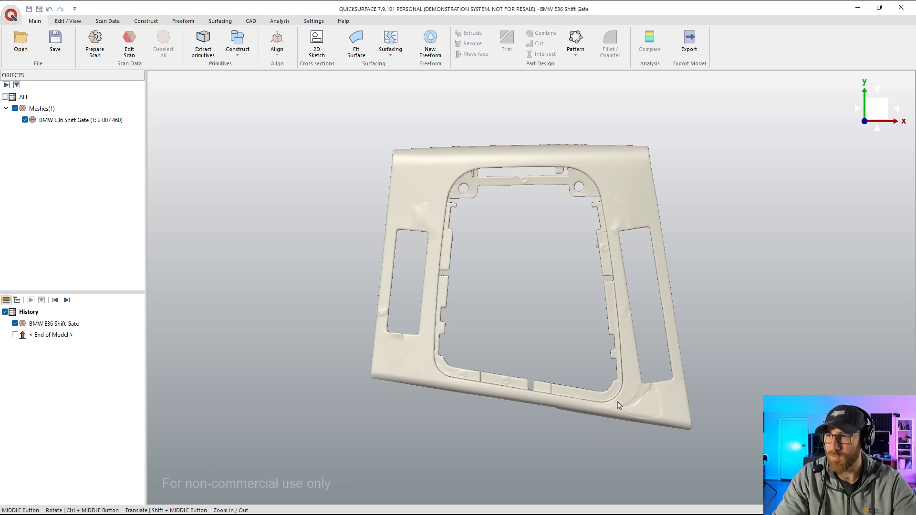
pyautogui.scroll(5, 618, 404)
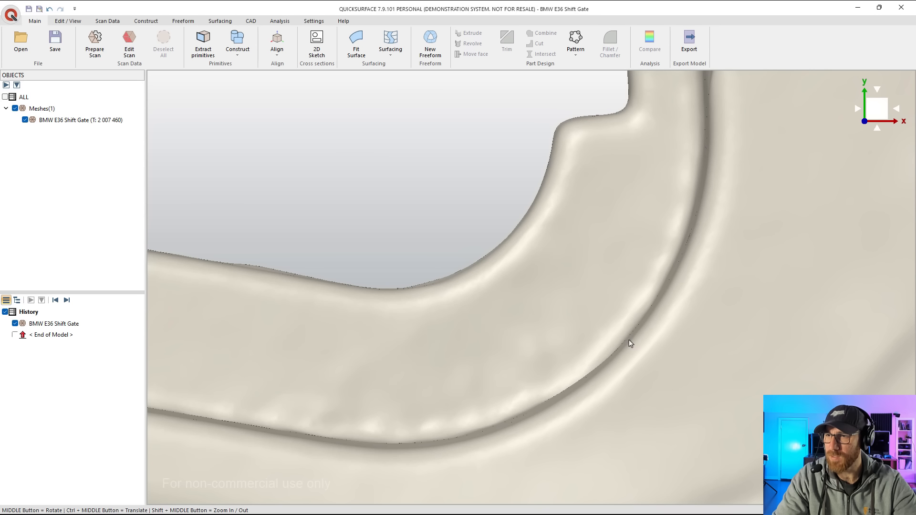
pyautogui.scroll(-8, 627, 342)
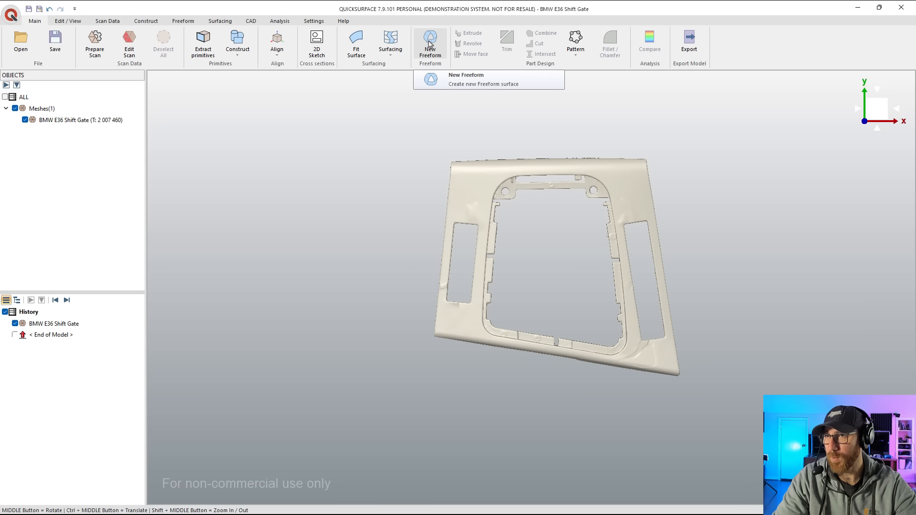
pyautogui.click(429, 43)
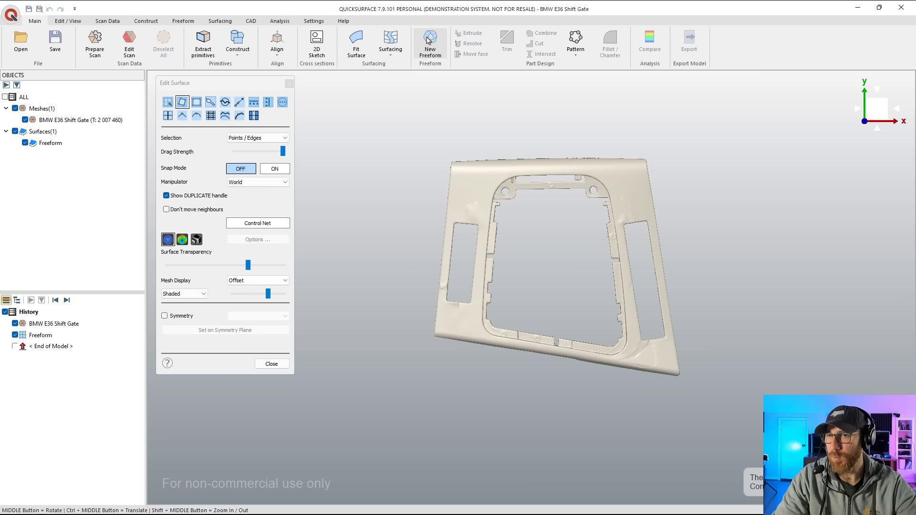
pyautogui.click(281, 170)
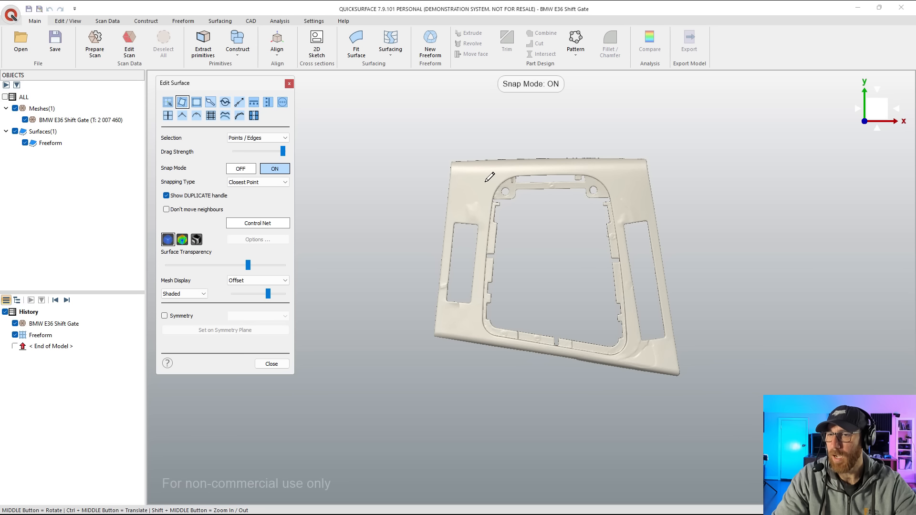
pyautogui.click(196, 295)
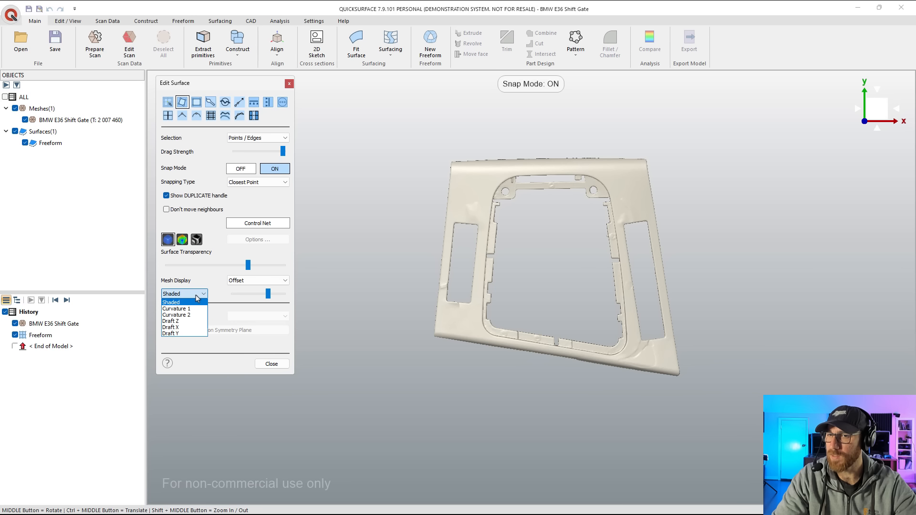
pyautogui.click(190, 309)
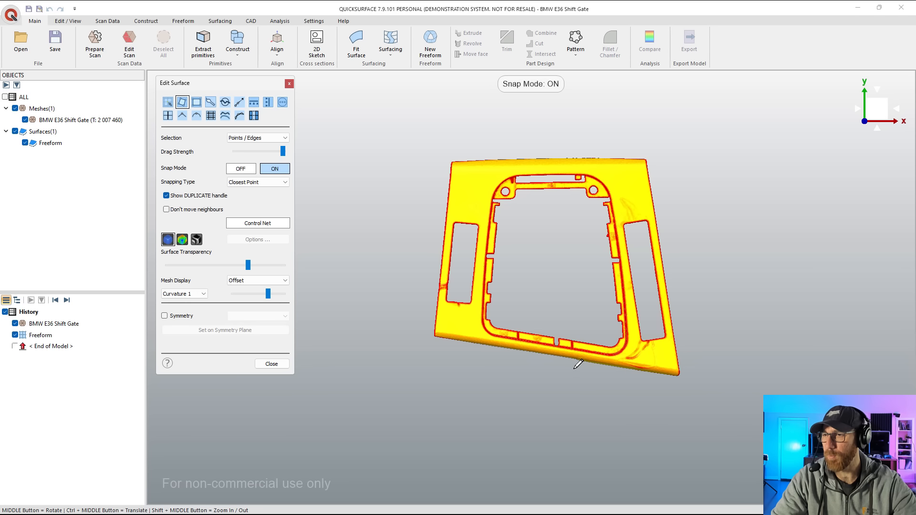
# - Draw a four-sided freeform patch across the front face, placing its points just inside the four outer corners of the mesh
pyautogui.click(453, 167)
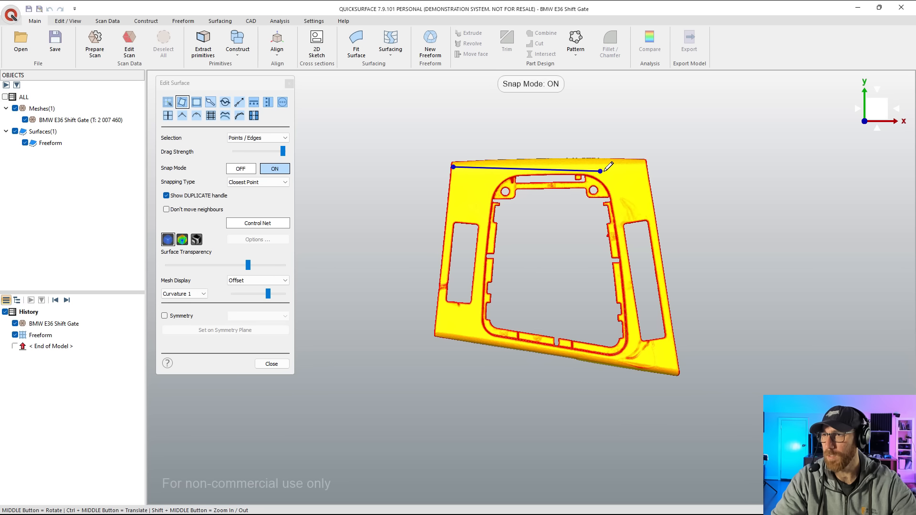
pyautogui.click(645, 166)
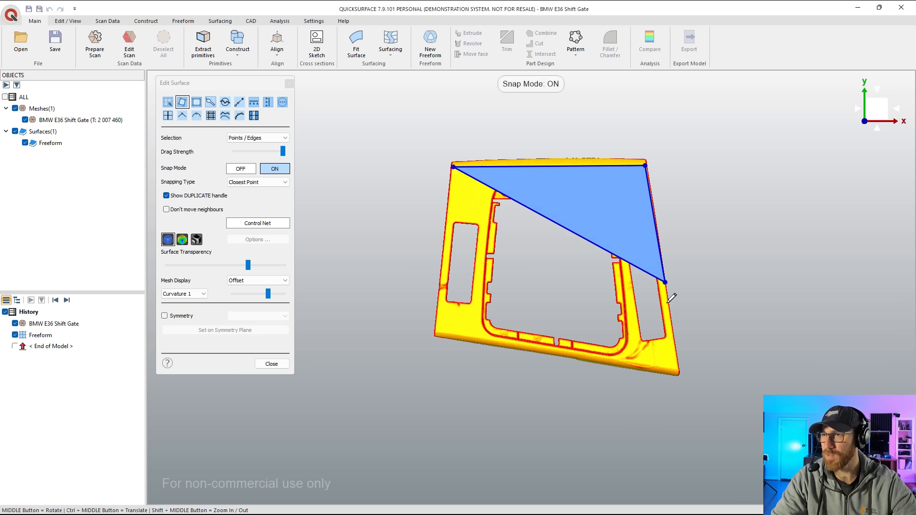
pyautogui.click(678, 368)
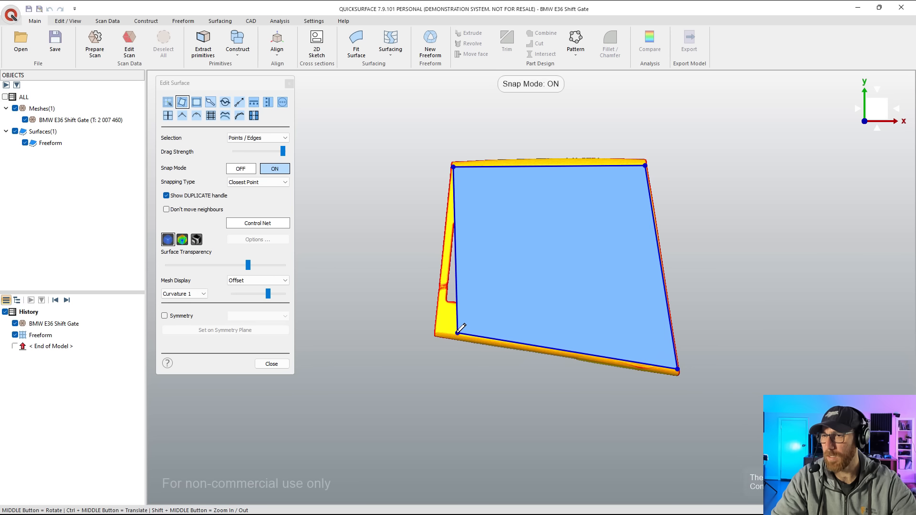
pyautogui.click(437, 330)
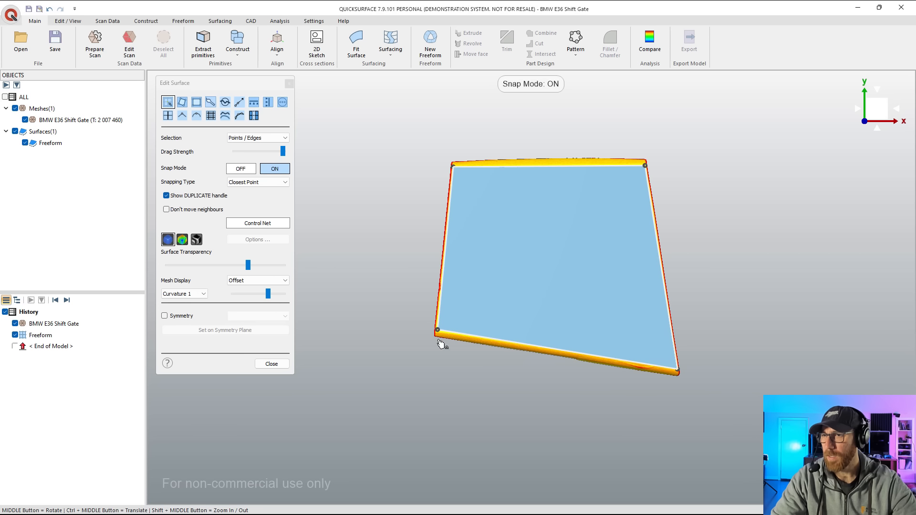
# - Colour the patch by its deviation from the scan, return the mesh display to Shaded, and compare the patch with the mesh underneath
pyautogui.click(182, 240)
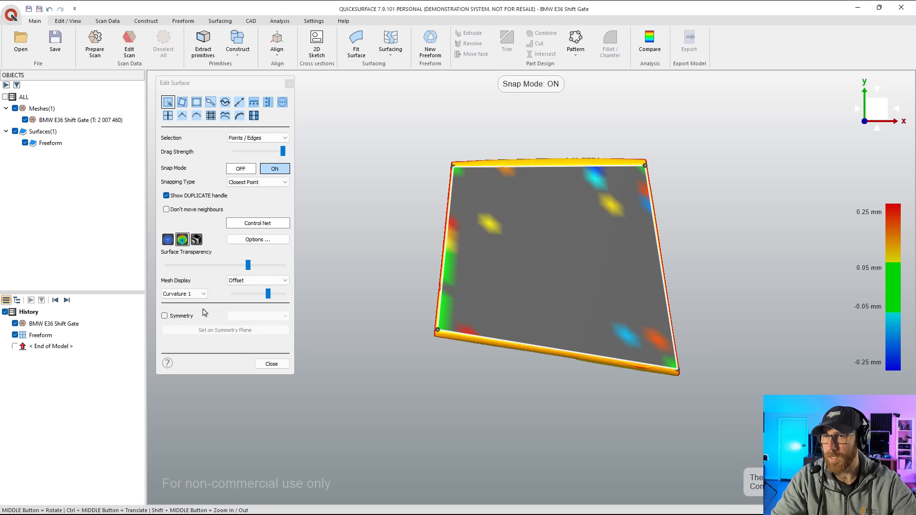
pyautogui.click(190, 294)
pyautogui.click(183, 303)
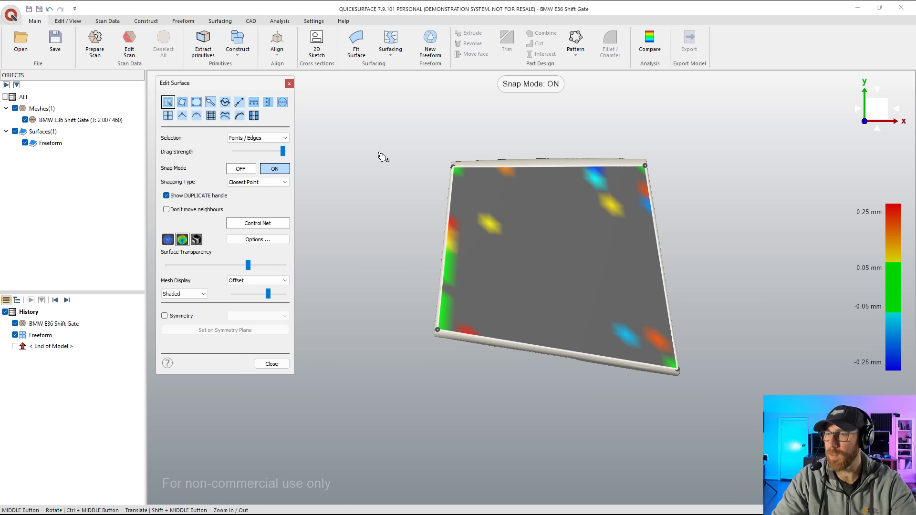
pyautogui.click(25, 143)
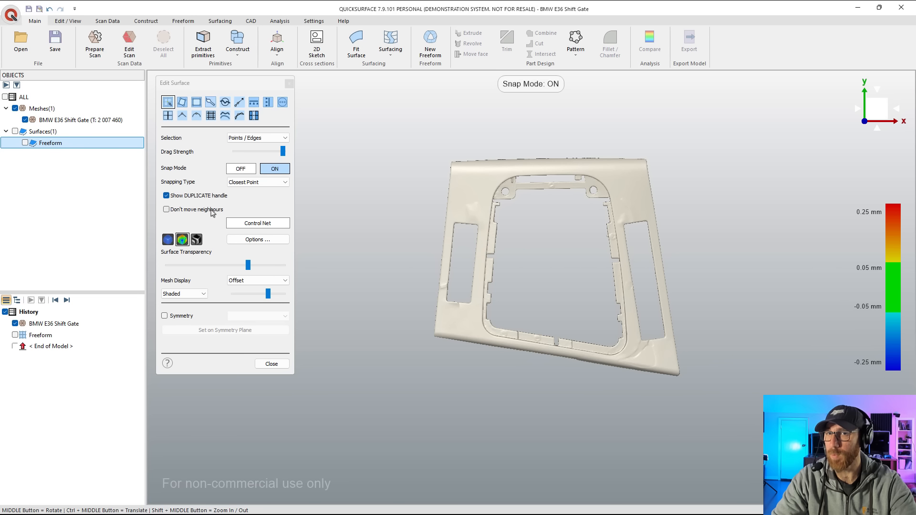
pyautogui.click(24, 143)
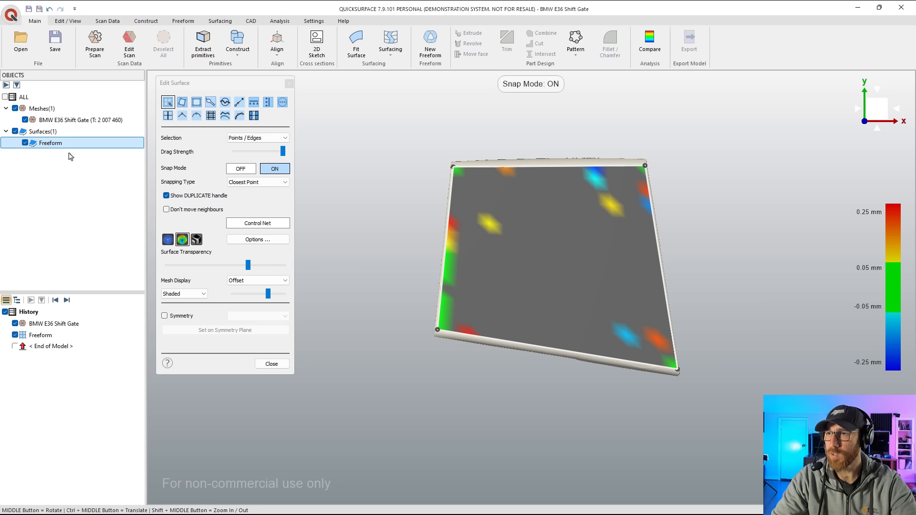
# - Split the patch down its middle from the upper to the lower edge and snap the split's upper point onto the curved scan surface
pyautogui.click(535, 167)
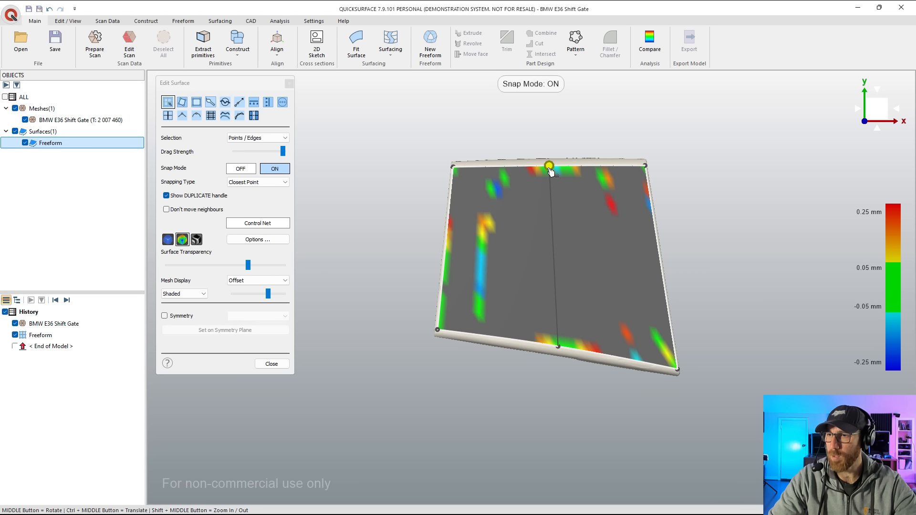
pyautogui.moveTo(579, 311)
pyautogui.mouseDown(button='middle')
pyautogui.moveTo(578, 184)
pyautogui.moveTo(636, 286)
pyautogui.moveTo(783, 284)
pyautogui.moveTo(525, 279)
pyautogui.moveTo(487, 225)
pyautogui.mouseUp(button='middle')
pyautogui.scroll(5, 584, 200)
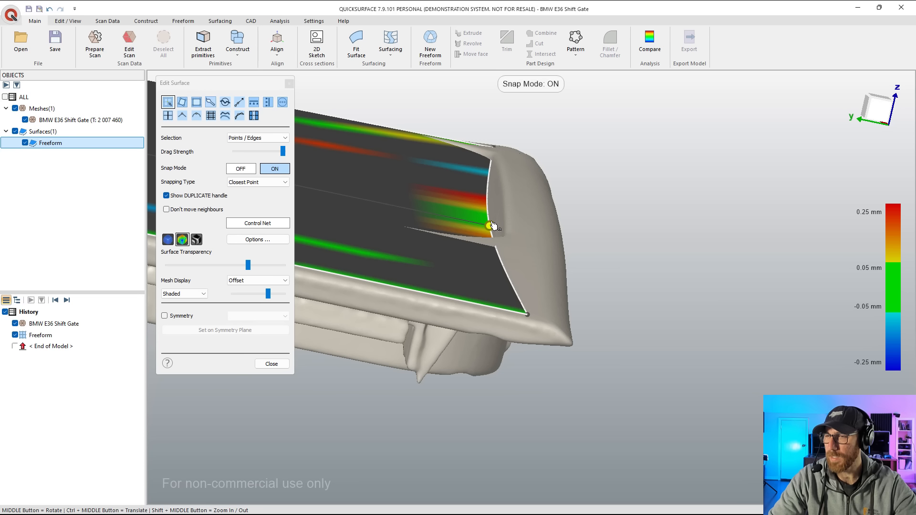
pyautogui.moveTo(490, 226); pyautogui.dragTo(518, 212)
pyautogui.moveTo(544, 218); pyautogui.dragTo(563, 247, button='middle')
pyautogui.scroll(-3, 517, 218)
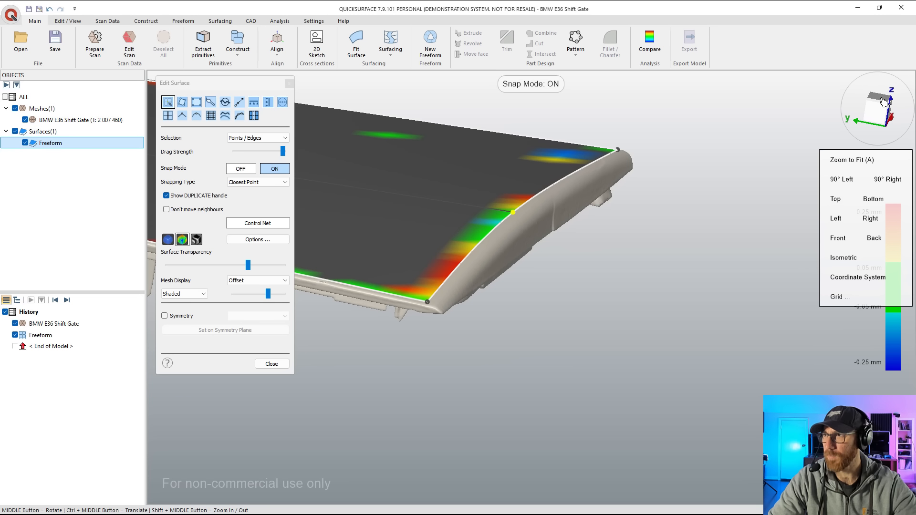
# - Fine-tune the upper and lower points of the middle split in the front view, snapping them onto the scan
pyautogui.click(876, 101)
pyautogui.moveTo(520, 155); pyautogui.dragTo(520, 154)
pyautogui.click(521, 379)
pyautogui.click(520, 391)
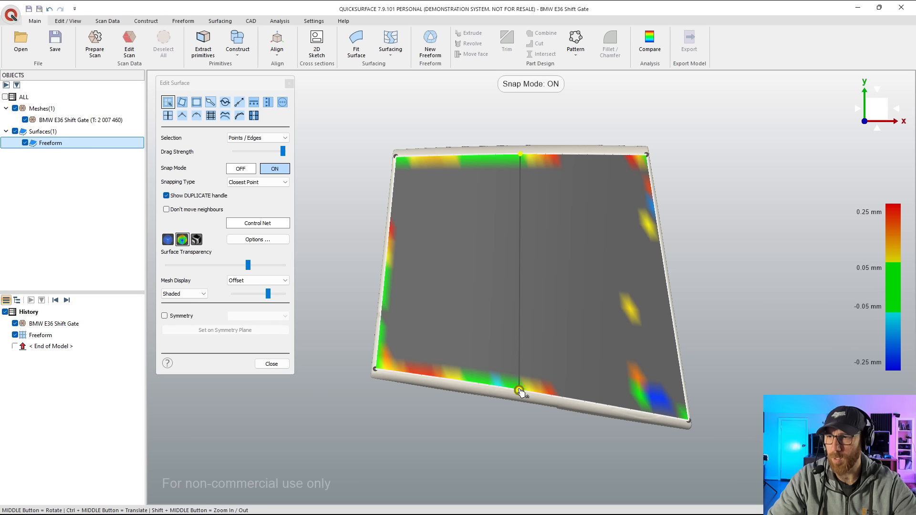
pyautogui.moveTo(522, 394); pyautogui.dragTo(521, 395)
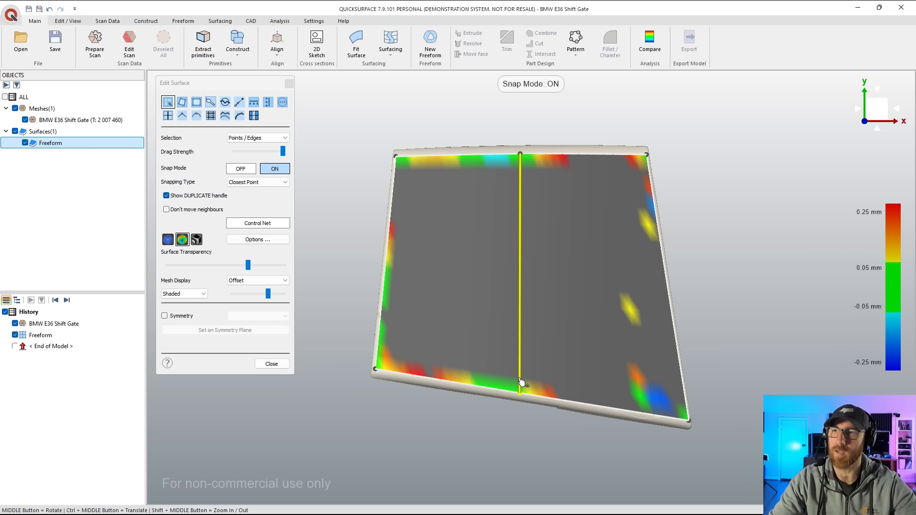
# - Add further splits through the right and left parts of the patch, dividing it into four strips between the upper and lower edges
pyautogui.click(609, 156)
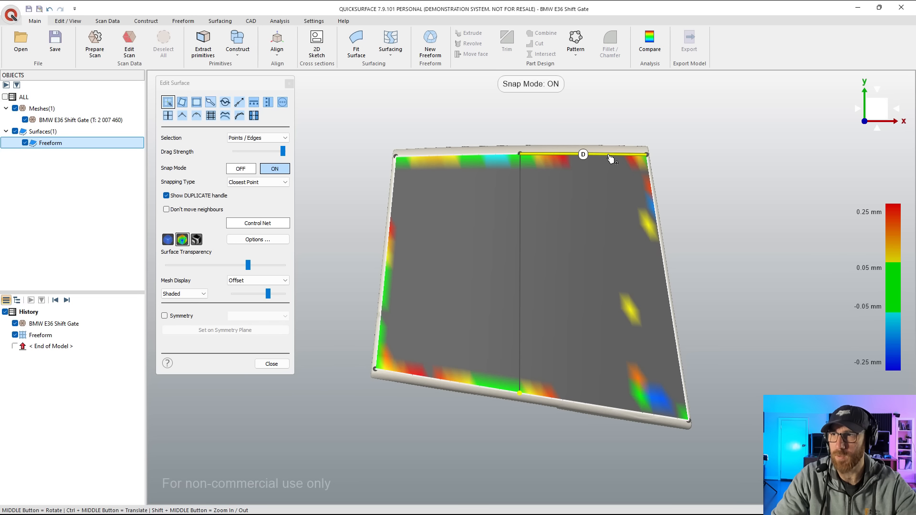
pyautogui.click(698, 153)
pyautogui.hotkey('ctrl', 'z')
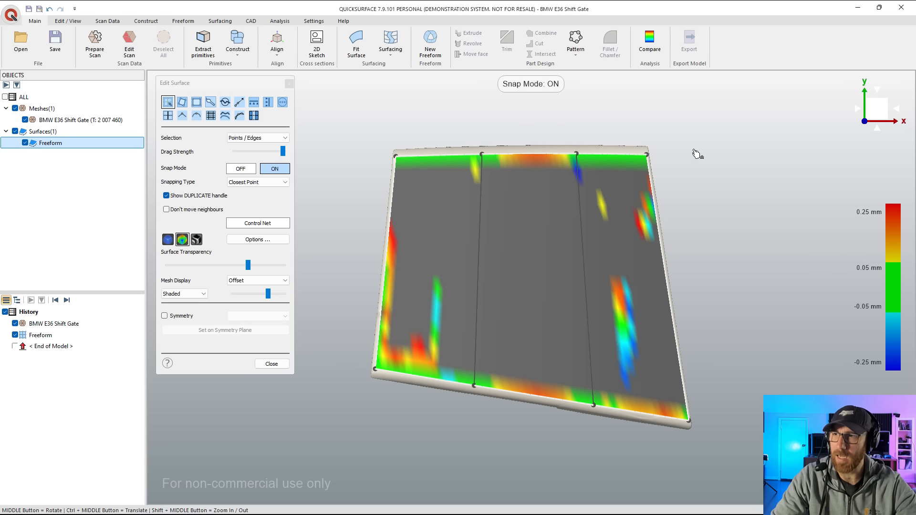
pyautogui.click(453, 158)
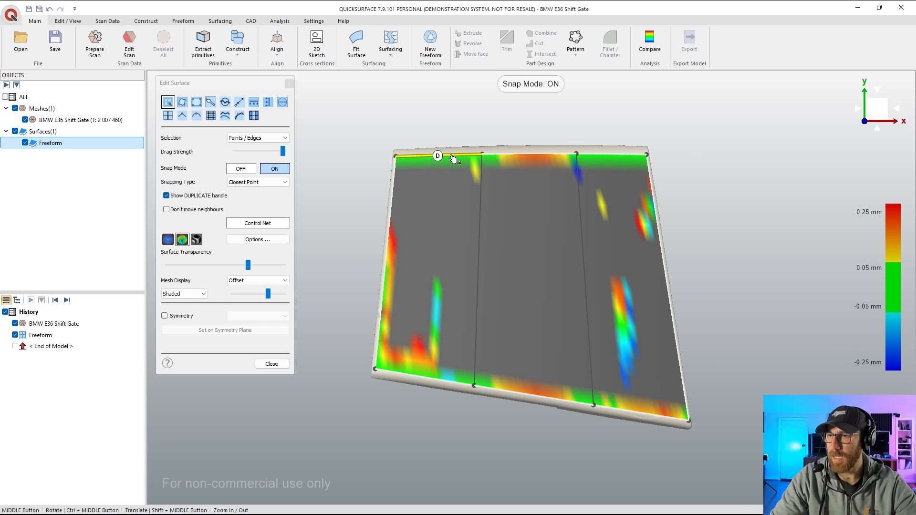
pyautogui.click(453, 157)
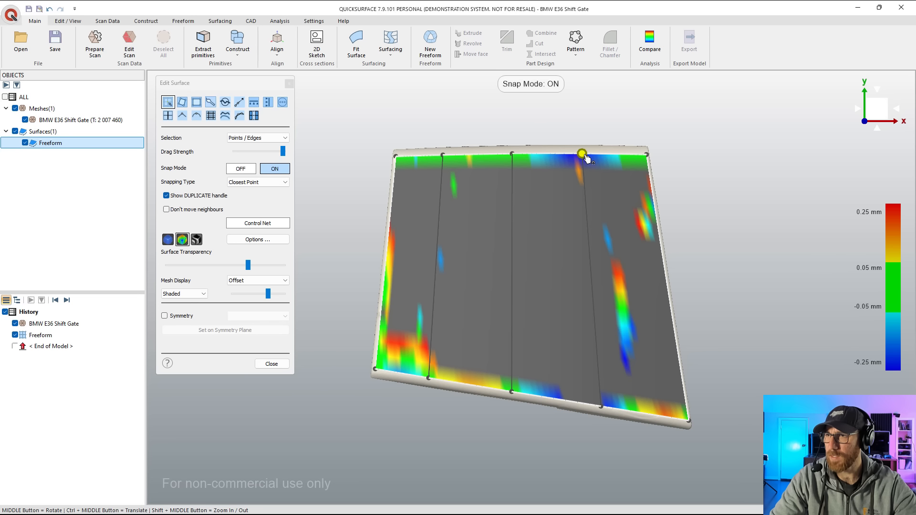
# - Snap the upper point of the rightmost split onto the scan and compare the patch's fit with the mesh underneath
pyautogui.moveTo(585, 153); pyautogui.dragTo(586, 157)
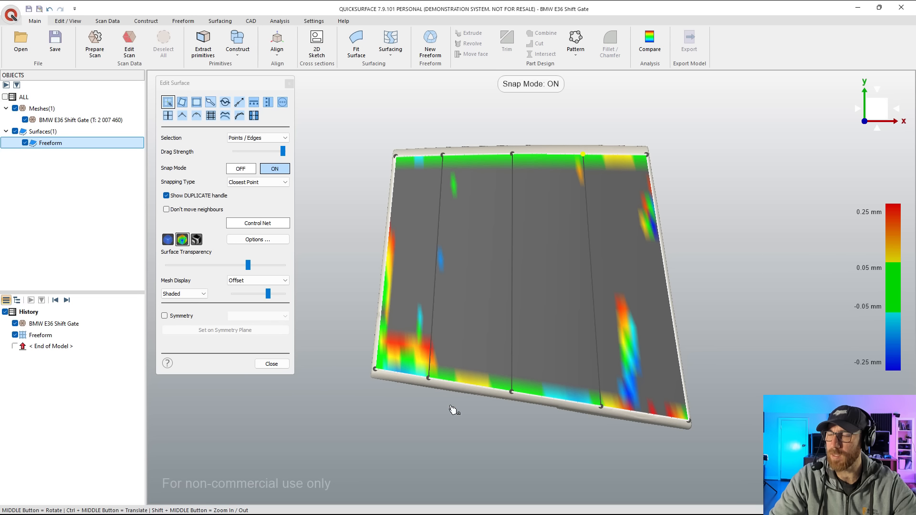
pyautogui.moveTo(577, 425); pyautogui.dragTo(442, 321, button='middle')
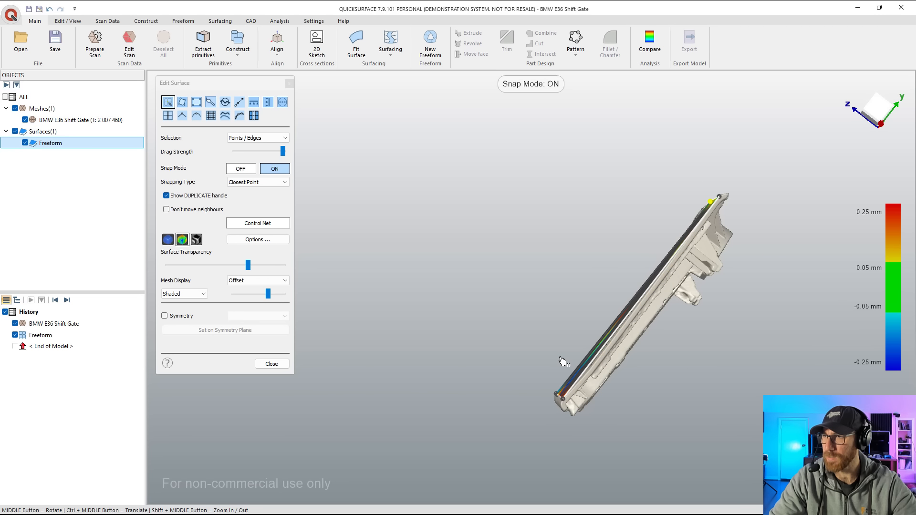
pyautogui.moveTo(542, 361); pyautogui.dragTo(715, 286, button='middle')
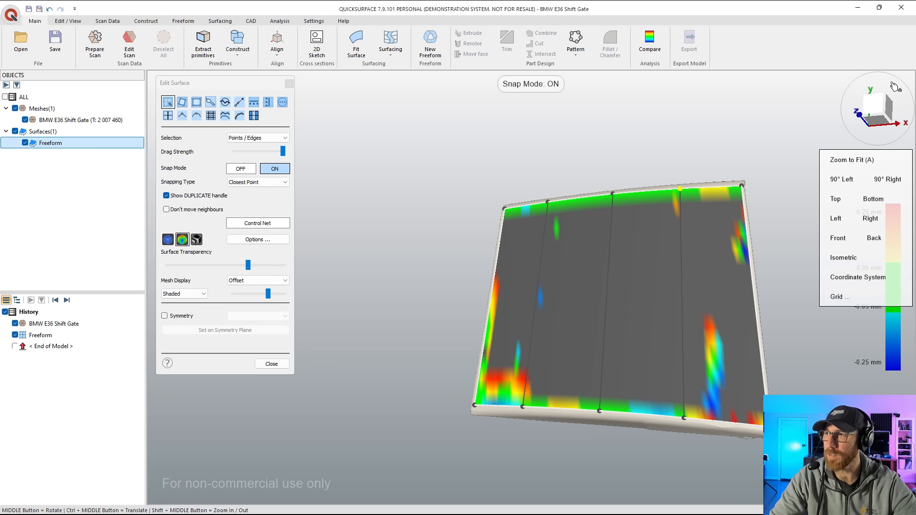
pyautogui.click(873, 116)
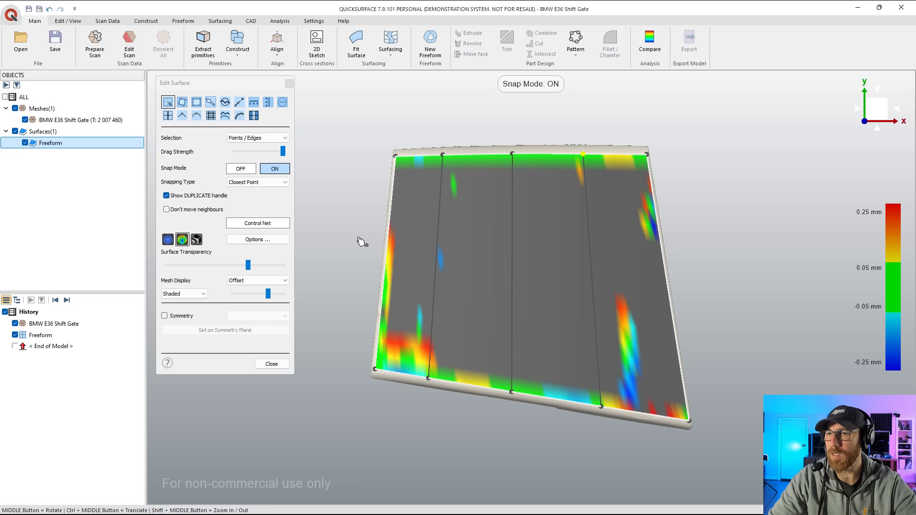
pyautogui.click(24, 142)
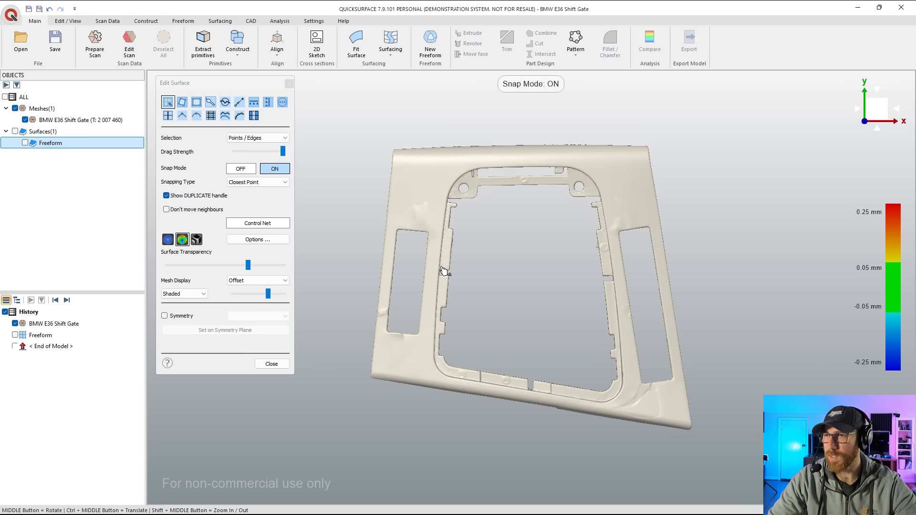
pyautogui.click(24, 143)
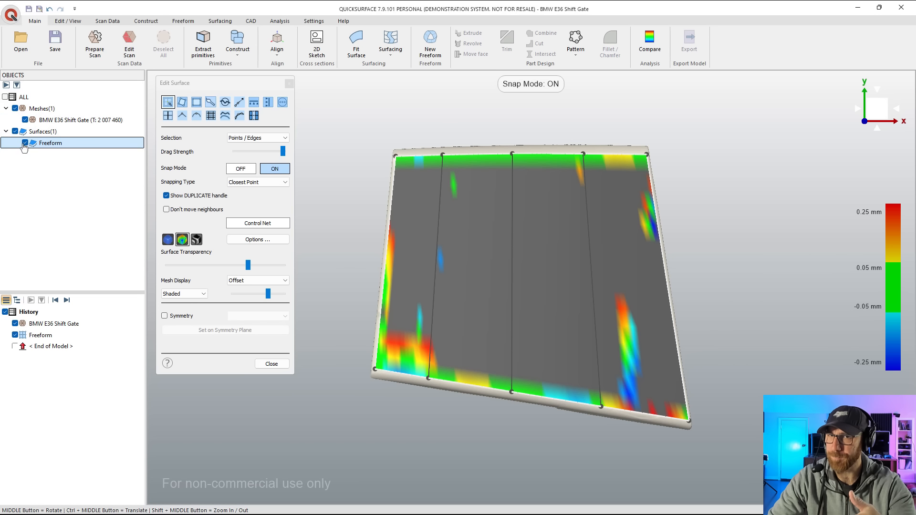
# - Turn snap mode off and add three crosswise splits between the patch's left and right edges, dividing it into four rows
pyautogui.click(373, 247)
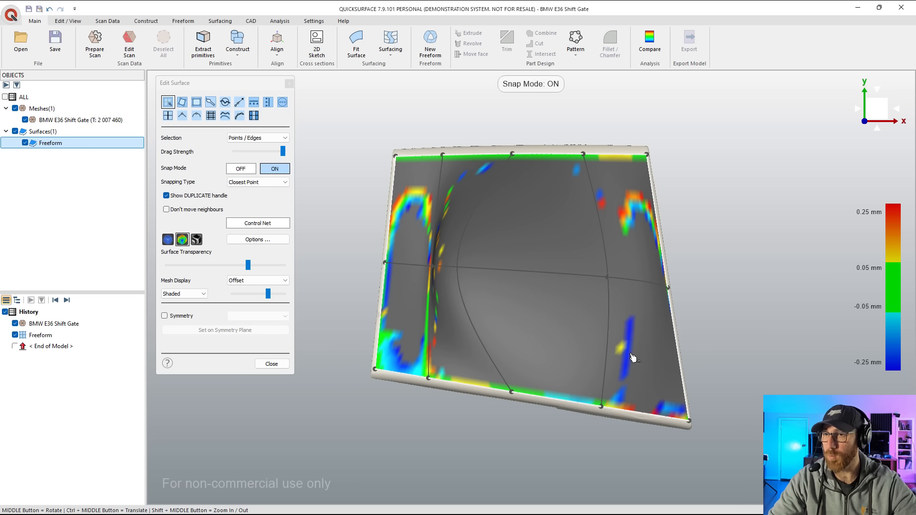
pyautogui.hotkey('ctrl', 'z')
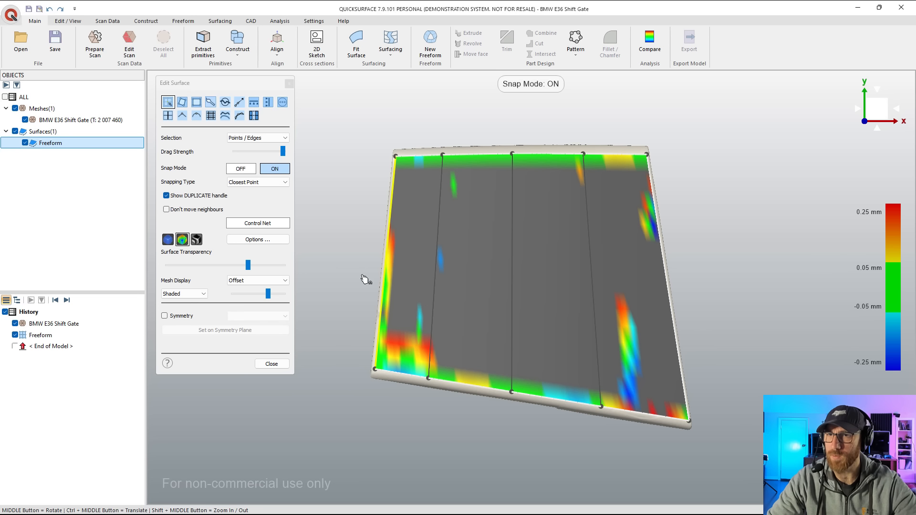
pyautogui.click(241, 170)
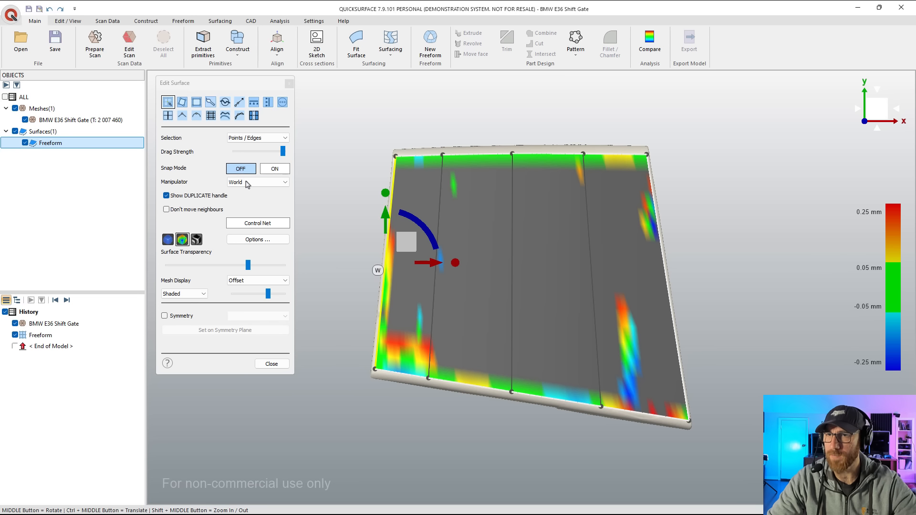
pyautogui.click(386, 291)
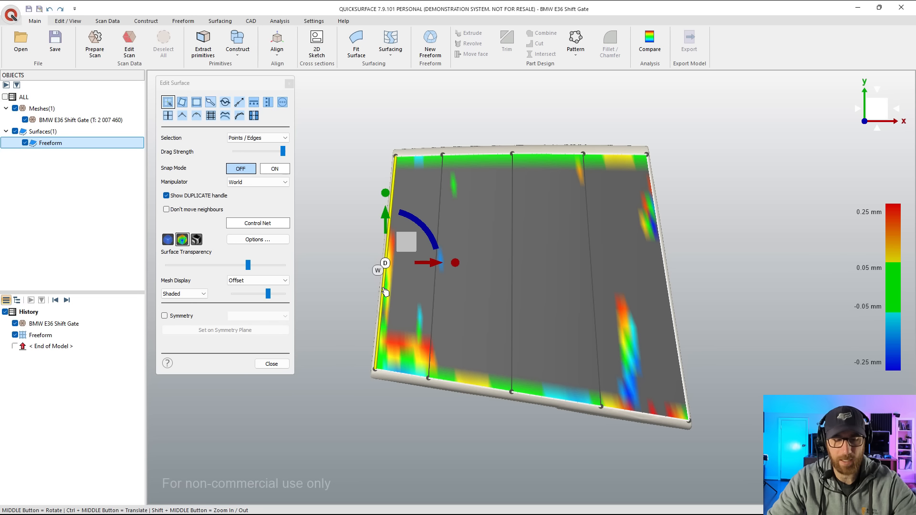
pyautogui.press('s')
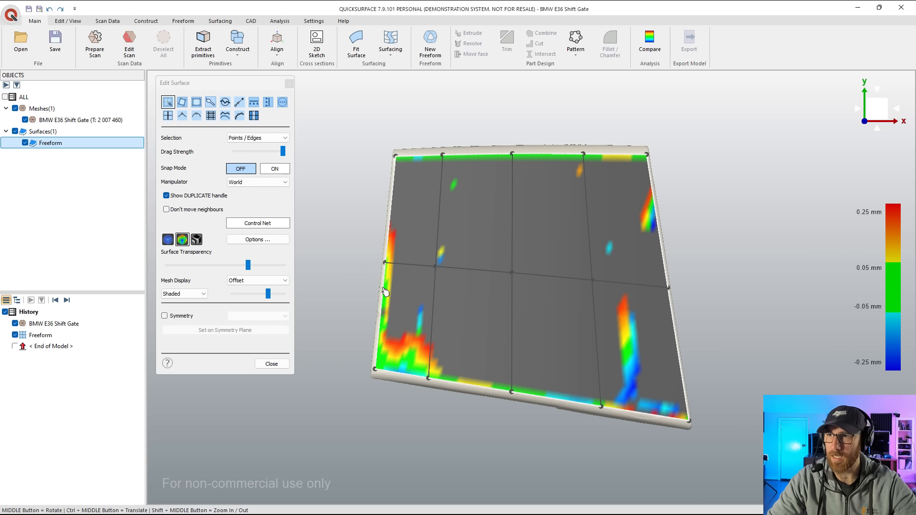
pyautogui.click(392, 206)
pyautogui.press('s')
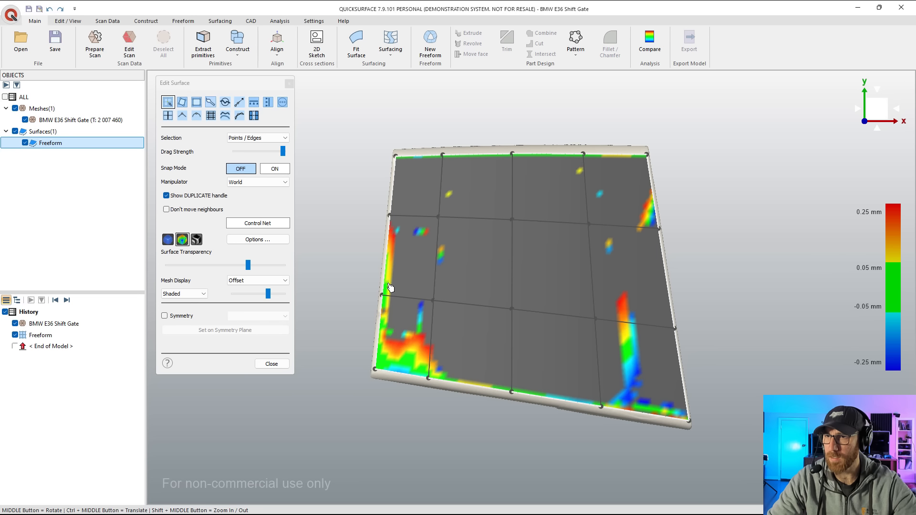
pyautogui.click(379, 329)
pyautogui.press('s')
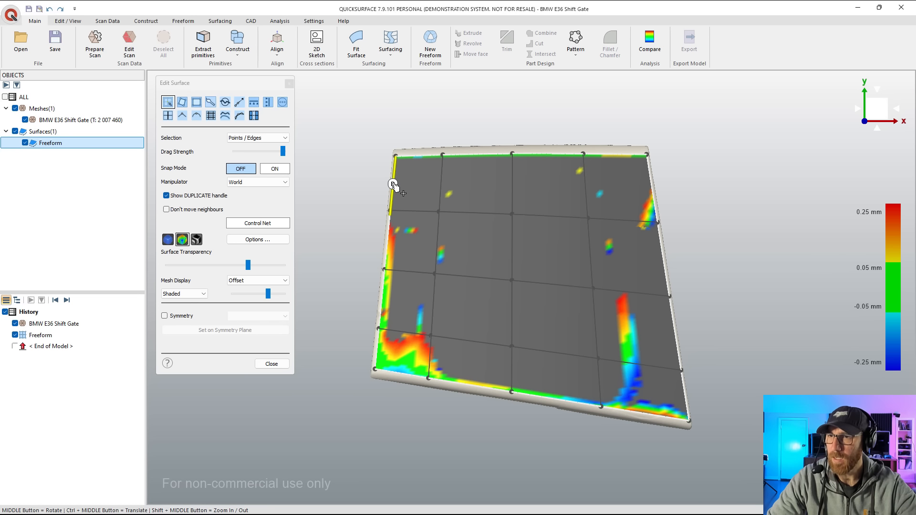
# - Snap the three intermediate points on the patch's left edge and the three on its right edge onto the scan
pyautogui.click(391, 211)
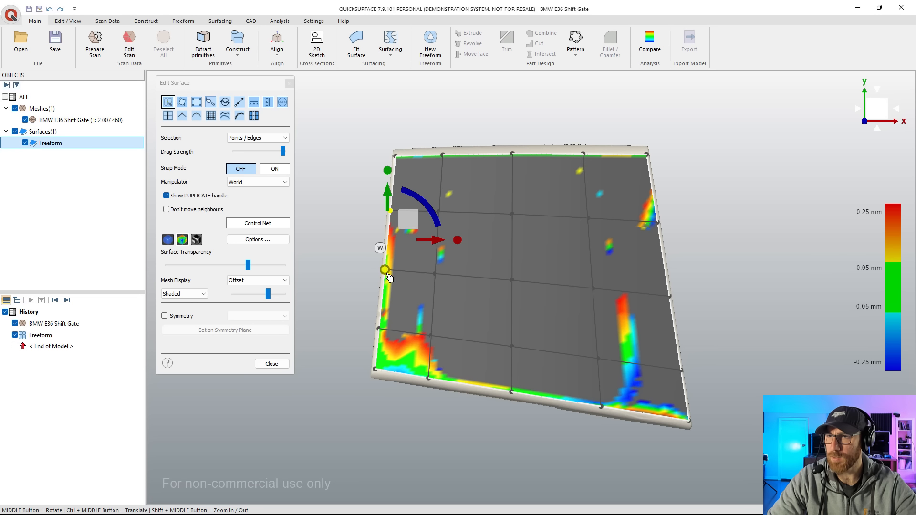
pyautogui.keyDown('shift'); pyautogui.click(379, 329); pyautogui.keyUp('shift')
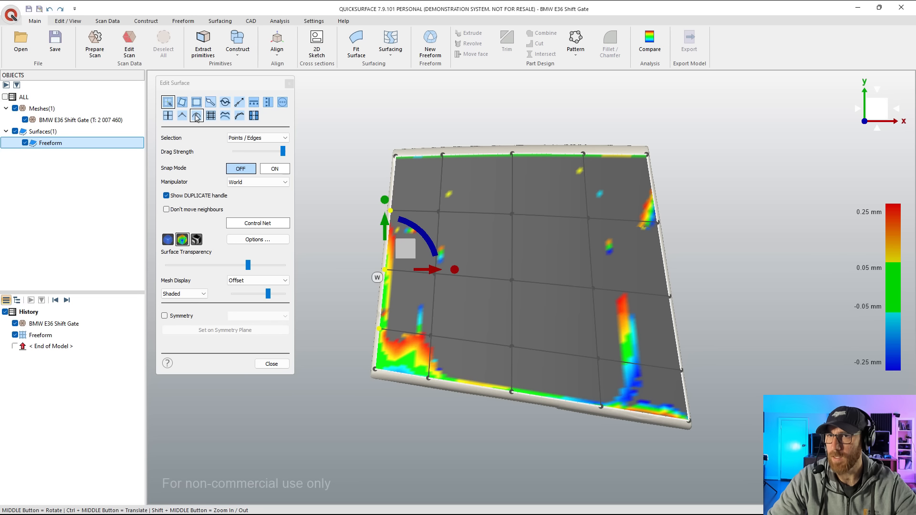
pyautogui.click(239, 118)
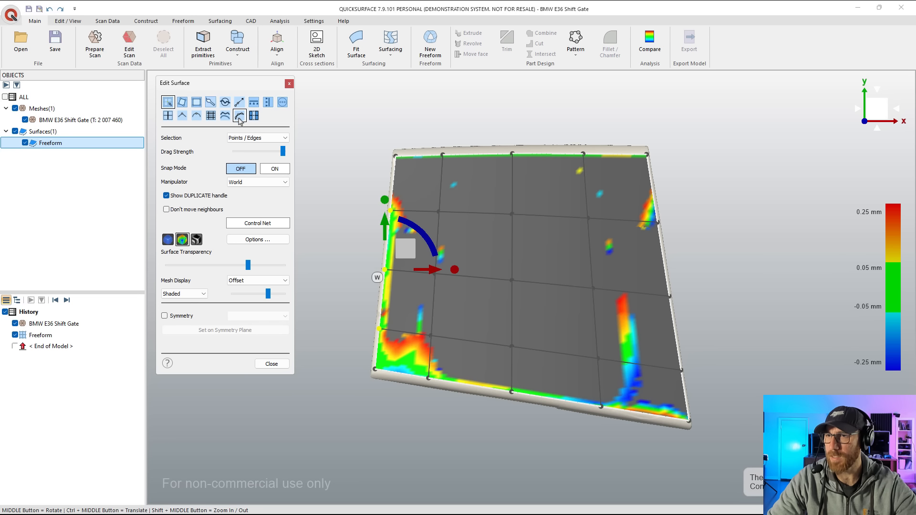
pyautogui.click(658, 221)
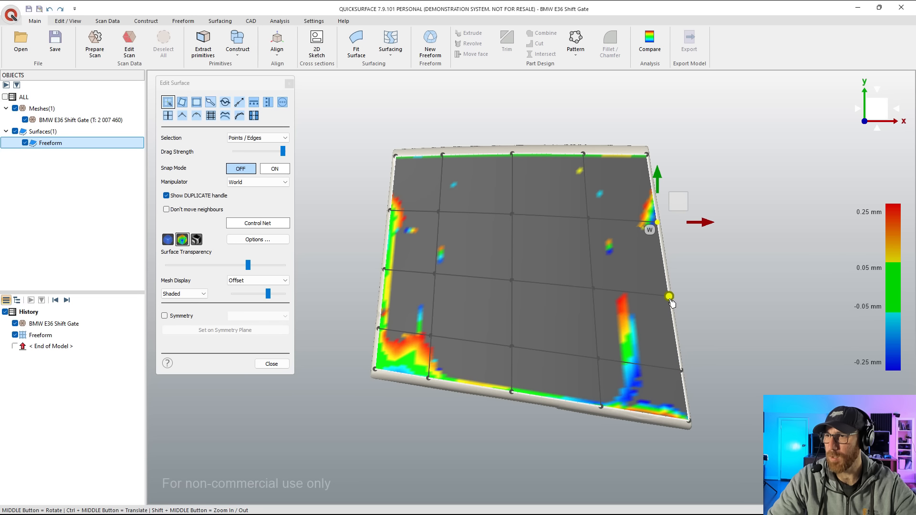
pyautogui.keyDown('ctrl'); pyautogui.click(670, 298); pyautogui.keyUp('ctrl')
pyautogui.keyDown('ctrl'); pyautogui.click(681, 371); pyautogui.keyUp('ctrl')
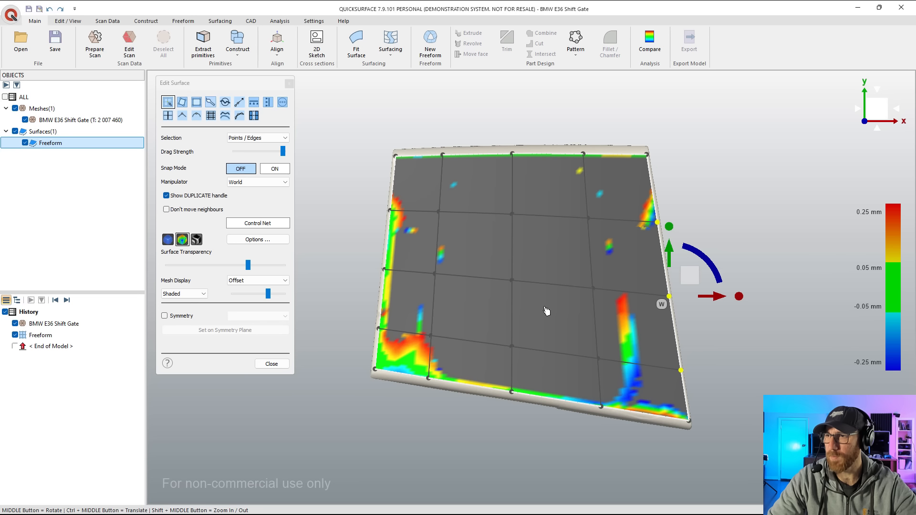
pyautogui.click(248, 119)
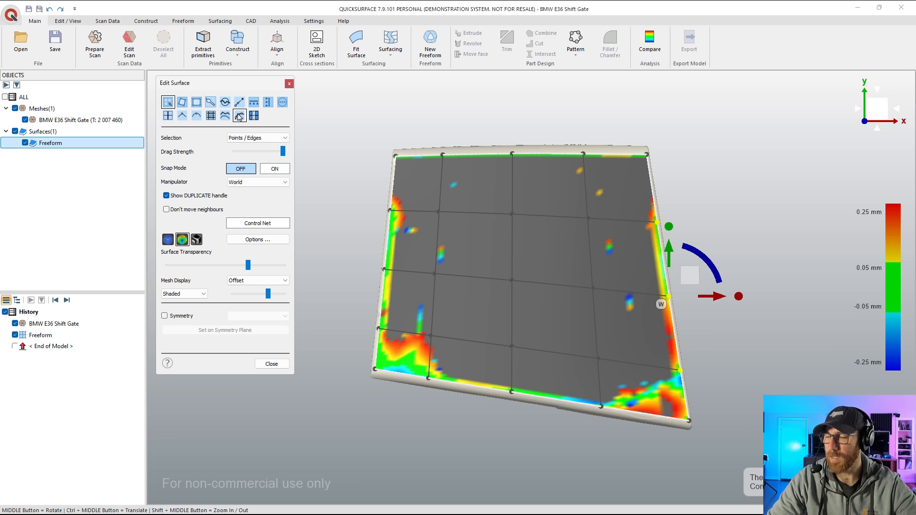
# - Select the middle segments of all three inner lengthwise splits and raise them together slightly along Z
pyautogui.moveTo(336, 180); pyautogui.dragTo(527, 357, button='middle')
pyautogui.scroll(3, 526, 357)
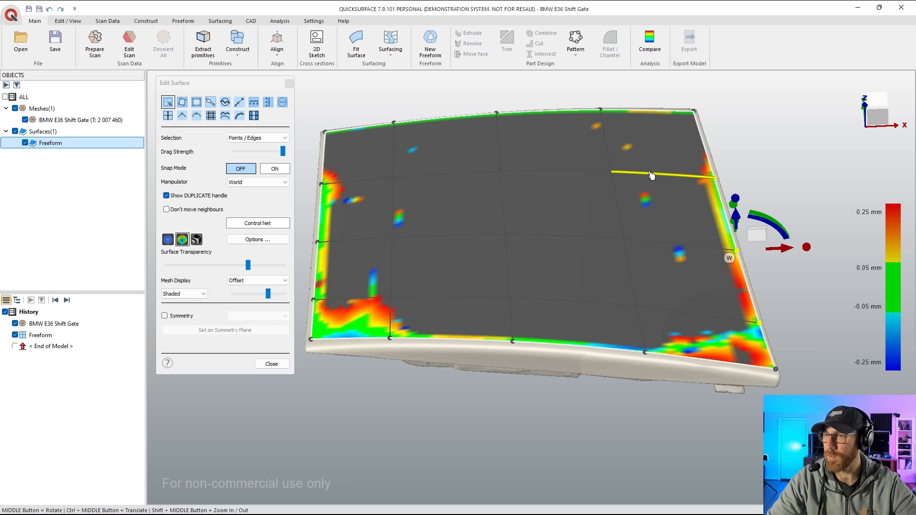
pyautogui.click(503, 189)
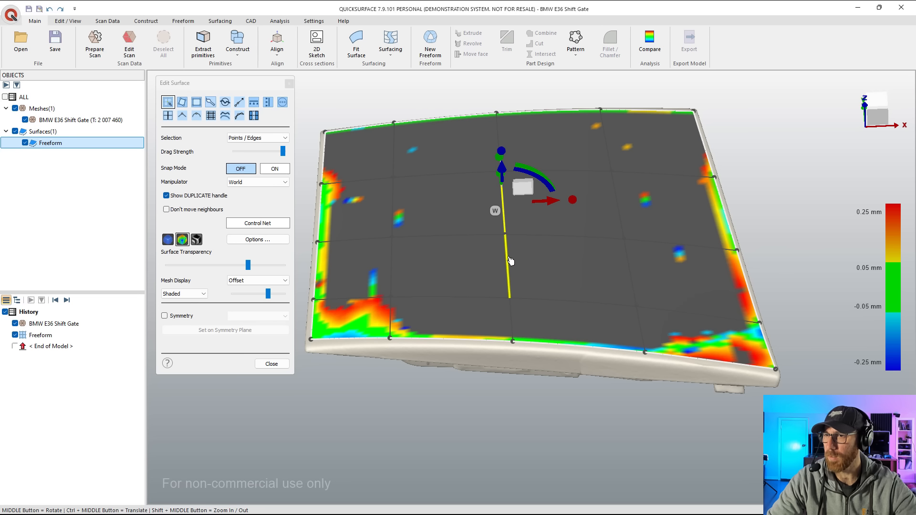
pyautogui.keyDown('shift'); pyautogui.click(506, 261); pyautogui.keyUp('shift')
pyautogui.keyDown('shift'); pyautogui.click(397, 201); pyautogui.keyUp('shift')
pyautogui.keyDown('shift'); pyautogui.click(391, 267); pyautogui.keyUp('shift')
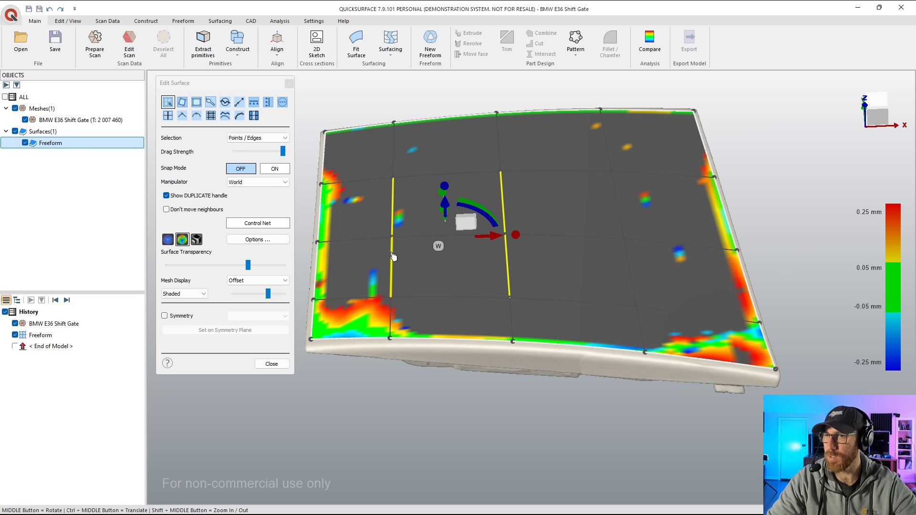
pyautogui.keyDown('shift'); pyautogui.click(620, 203); pyautogui.keyUp('shift')
pyautogui.keyDown('shift'); pyautogui.click(629, 261); pyautogui.keyUp('shift')
pyautogui.moveTo(628, 261); pyautogui.dragTo(548, 251, button='middle')
pyautogui.scroll(2, 535, 232)
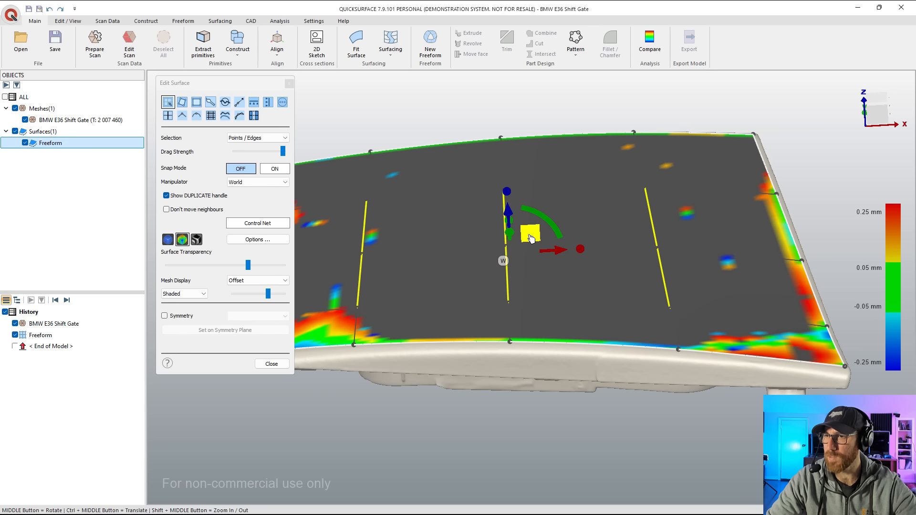
pyautogui.moveTo(508, 212)
pyautogui.mouseDown()
pyautogui.moveTo(508, 220)
pyautogui.moveTo(506, 213)
pyautogui.mouseUp()
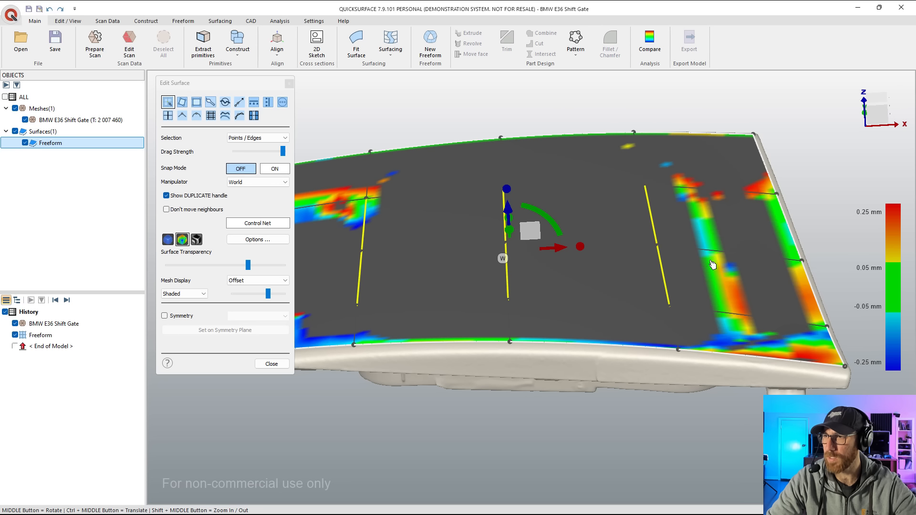
# - Fine-tune the lower, middle and upper inner points of the left lengthwise split along Z to follow the scan
pyautogui.moveTo(519, 261); pyautogui.dragTo(552, 258, button='middle')
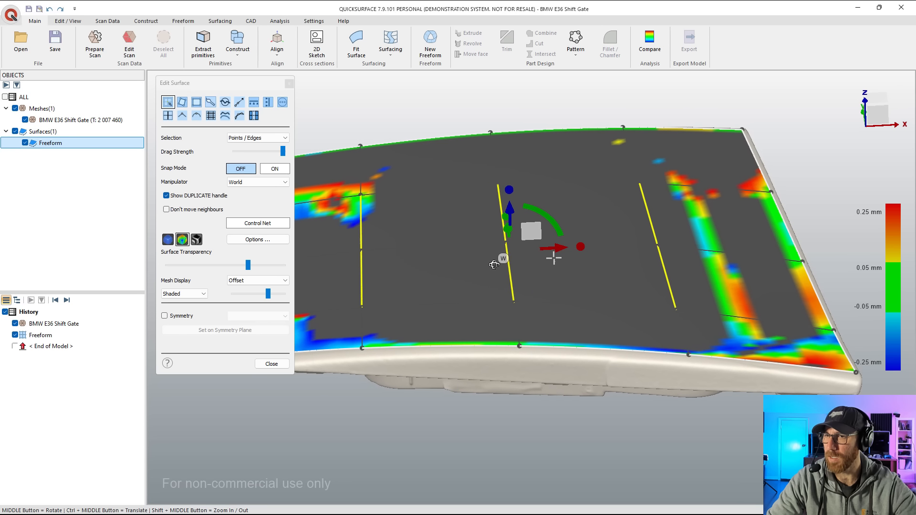
pyautogui.keyDown('ctrl'); pyautogui.moveTo(447, 270); pyautogui.dragTo(588, 257, button='middle'); pyautogui.keyUp('ctrl')
pyautogui.click(501, 295)
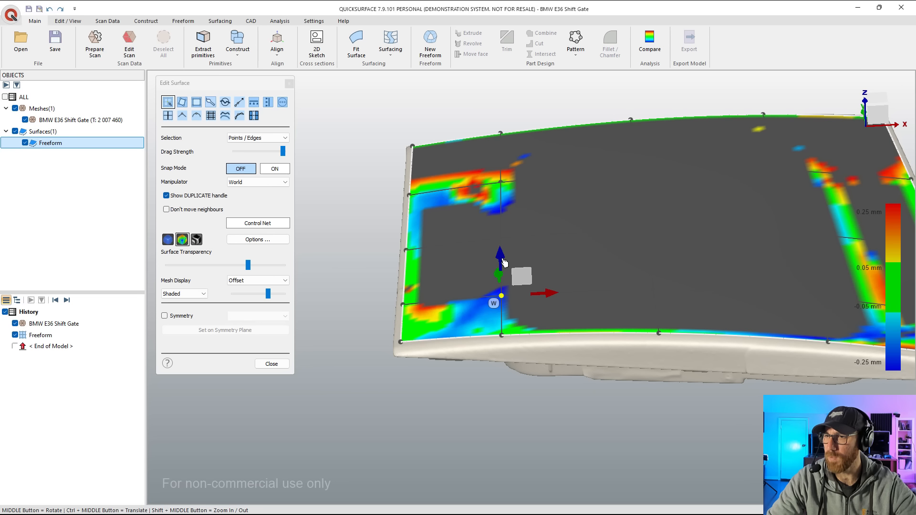
pyautogui.moveTo(500, 276); pyautogui.dragTo(501, 218)
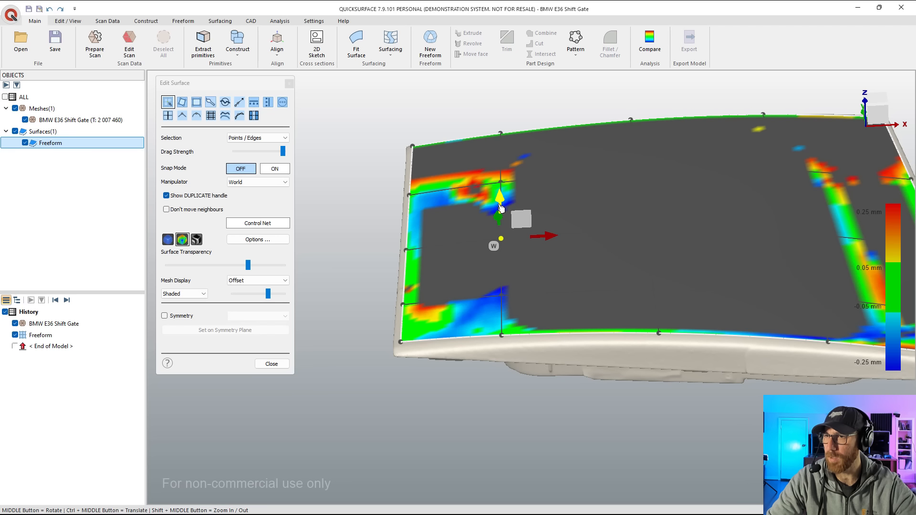
pyautogui.moveTo(501, 206); pyautogui.dragTo(500, 166)
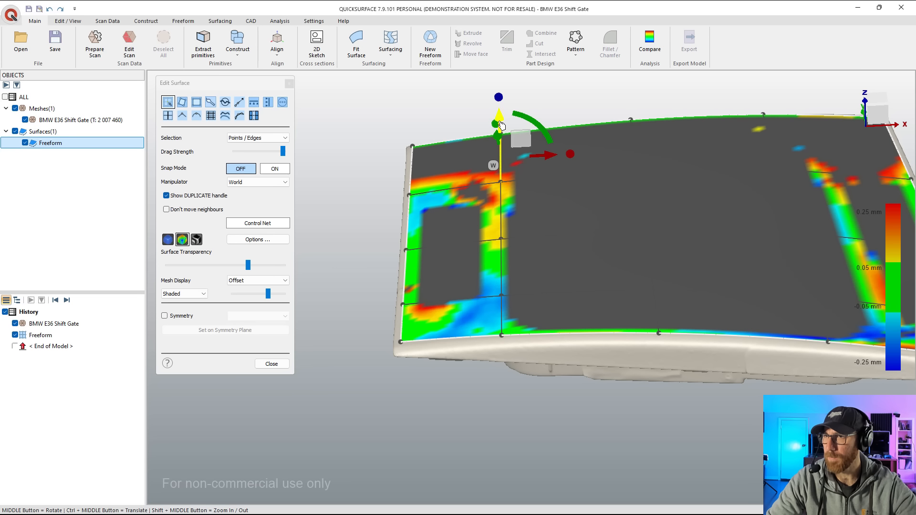
pyautogui.moveTo(503, 152); pyautogui.dragTo(503, 149)
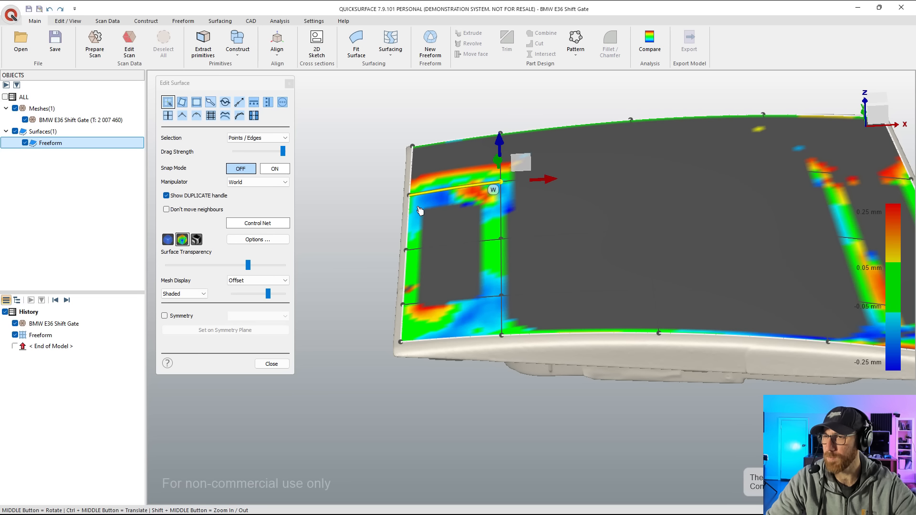
# - Fine-tune the inner points of the right lengthwise split and the upper inner point of the middle split along Z
pyautogui.scroll(-3, 431, 262)
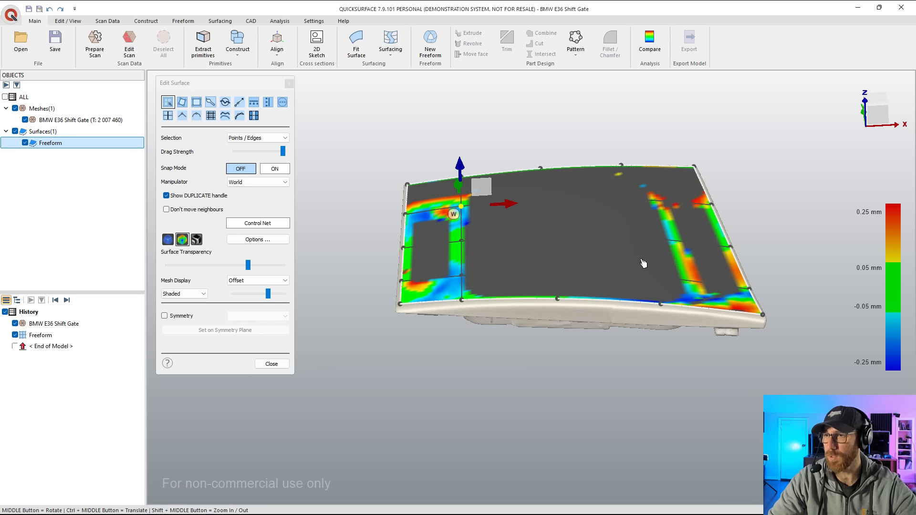
pyautogui.scroll(2, 667, 187)
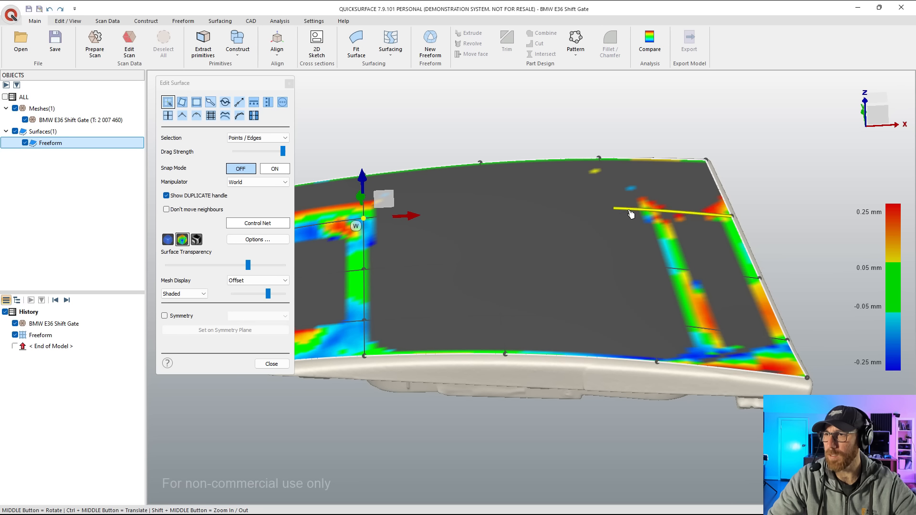
pyautogui.click(614, 209)
pyautogui.moveTo(615, 175); pyautogui.dragTo(615, 176)
pyautogui.moveTo(615, 215); pyautogui.dragTo(630, 263)
pyautogui.moveTo(629, 231); pyautogui.dragTo(630, 231)
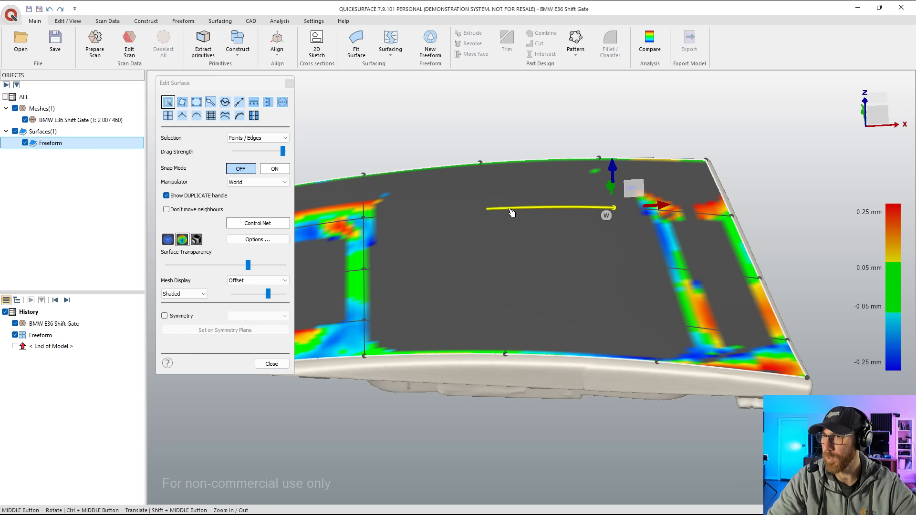
pyautogui.click(492, 209)
pyautogui.moveTo(493, 200); pyautogui.dragTo(493, 201)
# - Add another crosswise split through the uppermost row of the patch, close to its upper edge
pyautogui.moveTo(645, 175); pyautogui.dragTo(568, 150, button='middle')
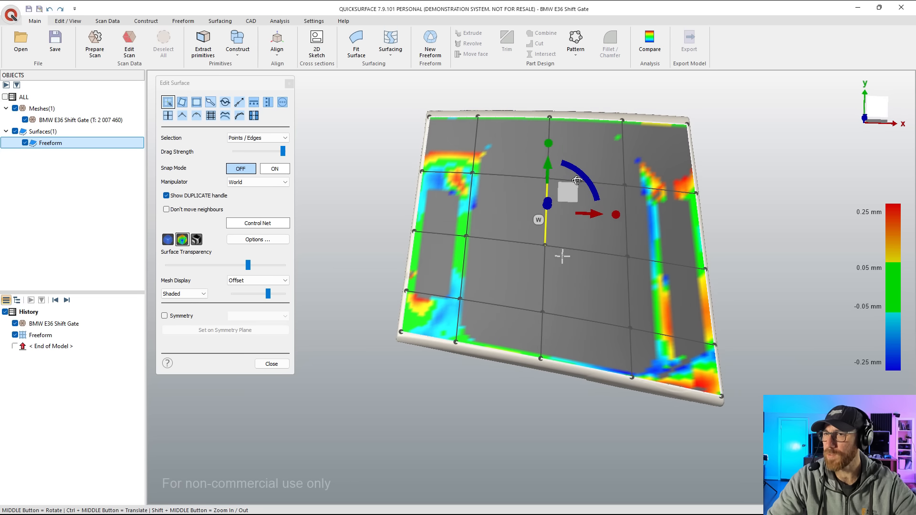
pyautogui.click(429, 134)
pyautogui.click(426, 143)
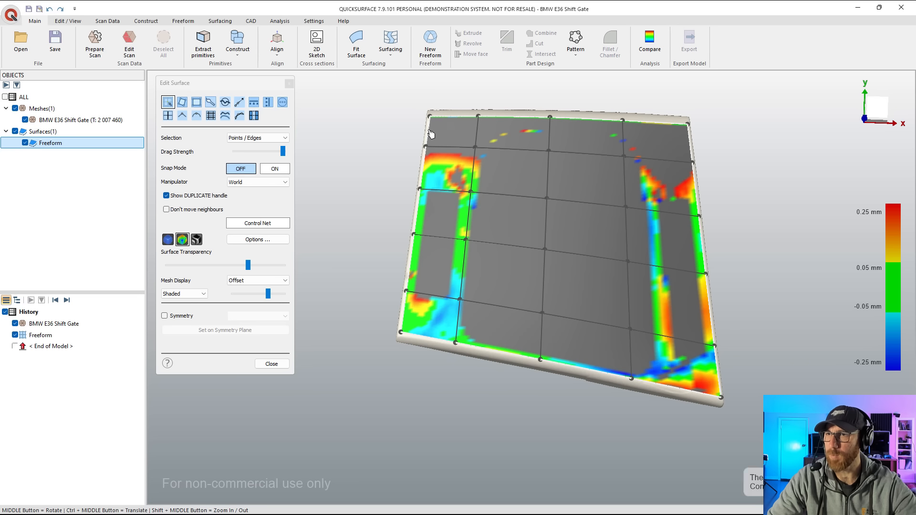
# - Snap both end points of the uppermost crosswise split and its left inner point onto the scan
pyautogui.click(425, 148)
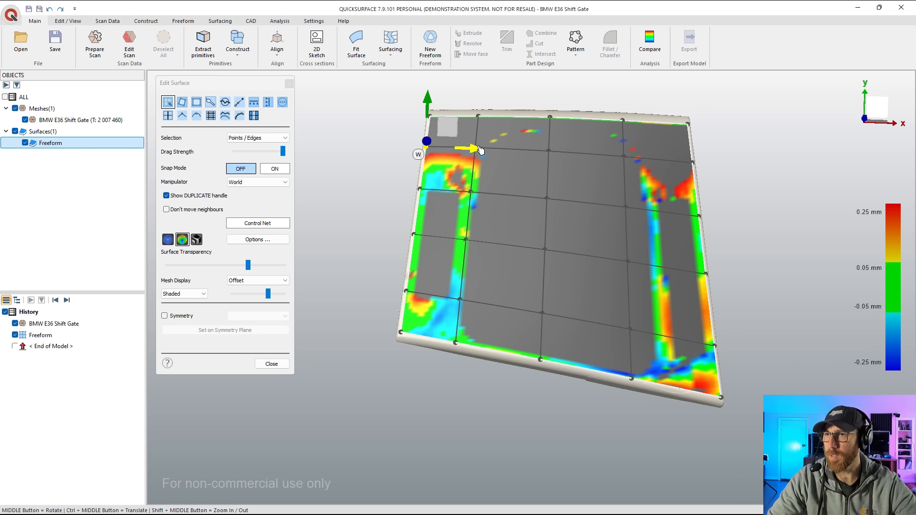
pyautogui.click(628, 160)
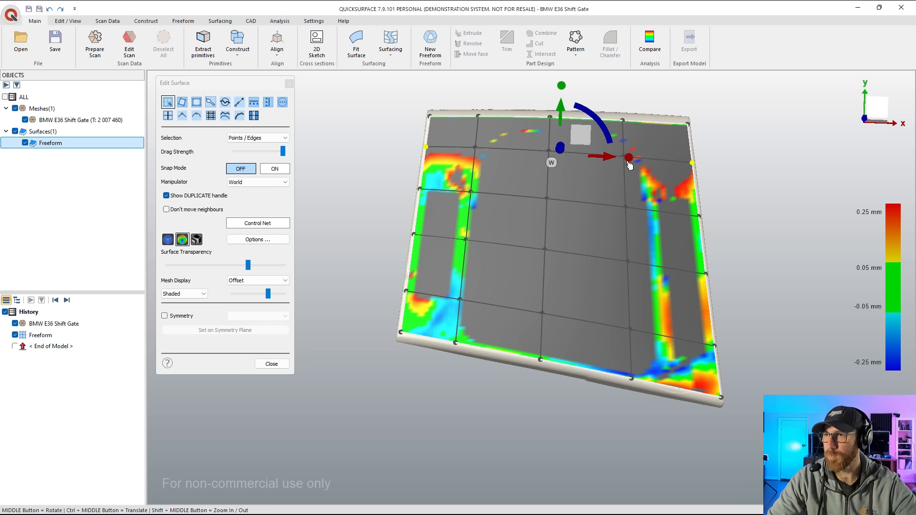
pyautogui.click(239, 116)
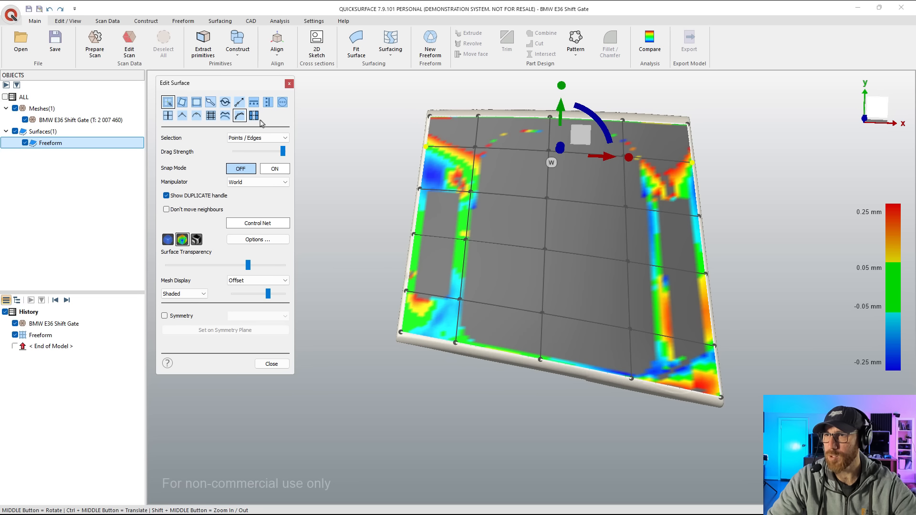
pyautogui.click(465, 151)
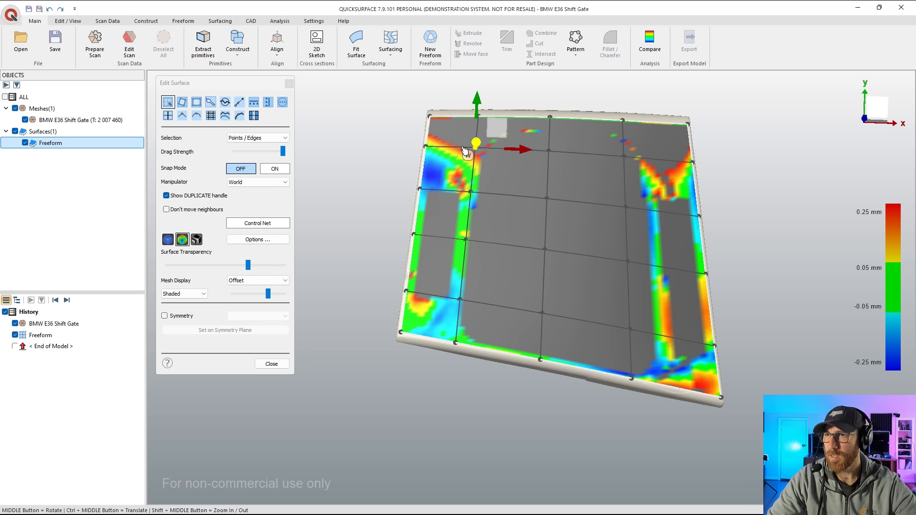
pyautogui.click(239, 116)
# - Try to snap the right inner point of the uppermost crosswise split onto the scan
pyautogui.click(628, 159)
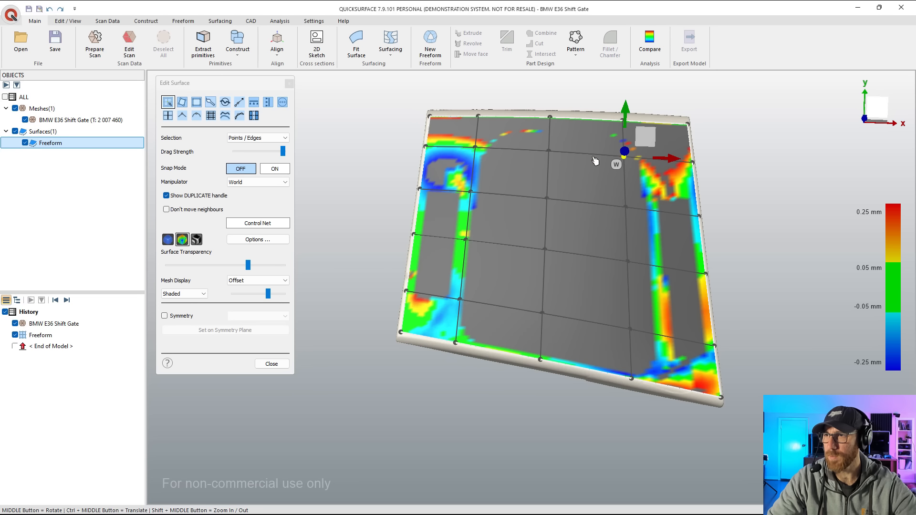
pyautogui.click(240, 117)
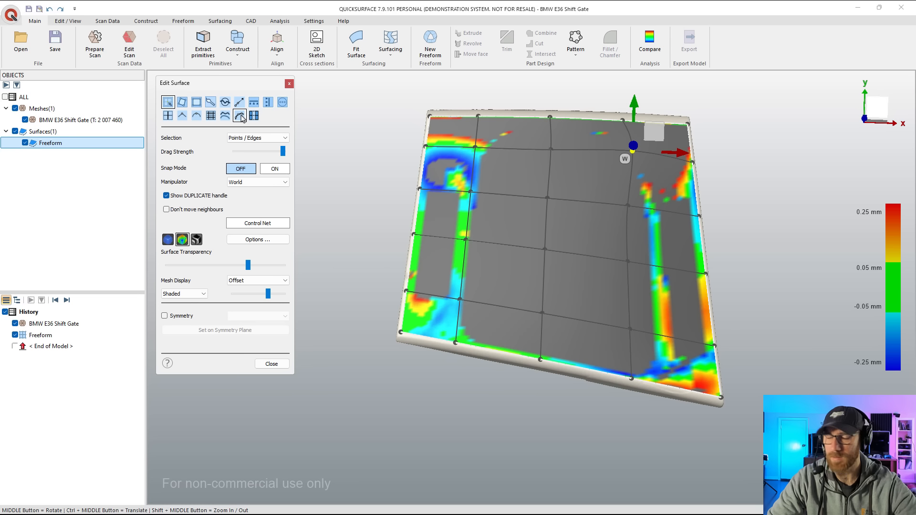
pyautogui.click(734, 135)
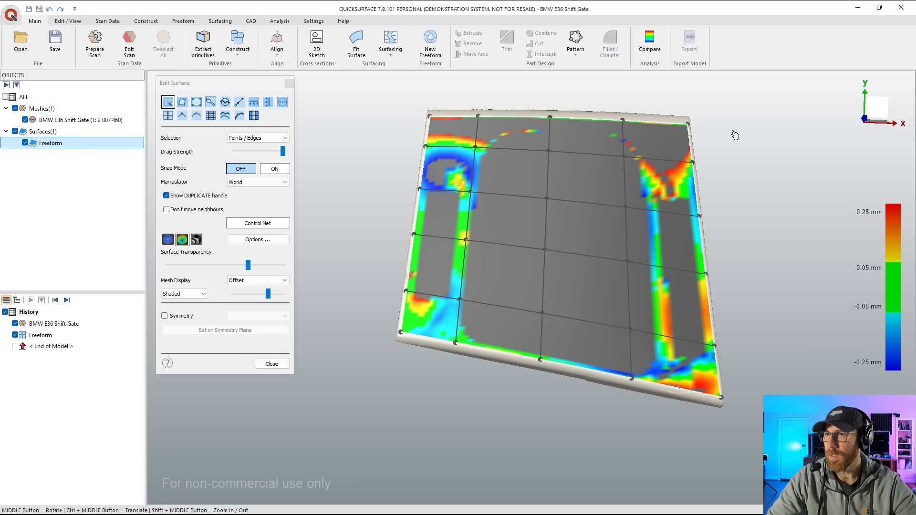
# - Try to smooth the control points near the patch's upper corners with snapping on
pyautogui.click(224, 103)
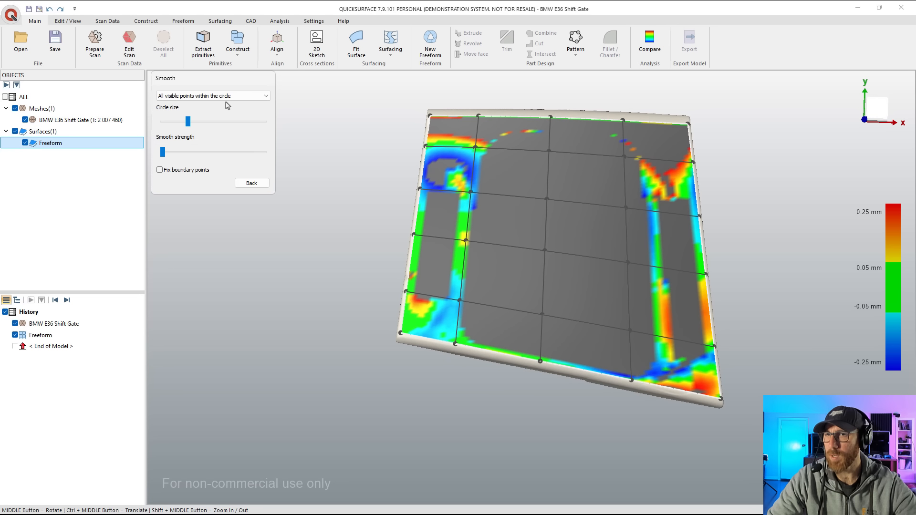
pyautogui.click(252, 184)
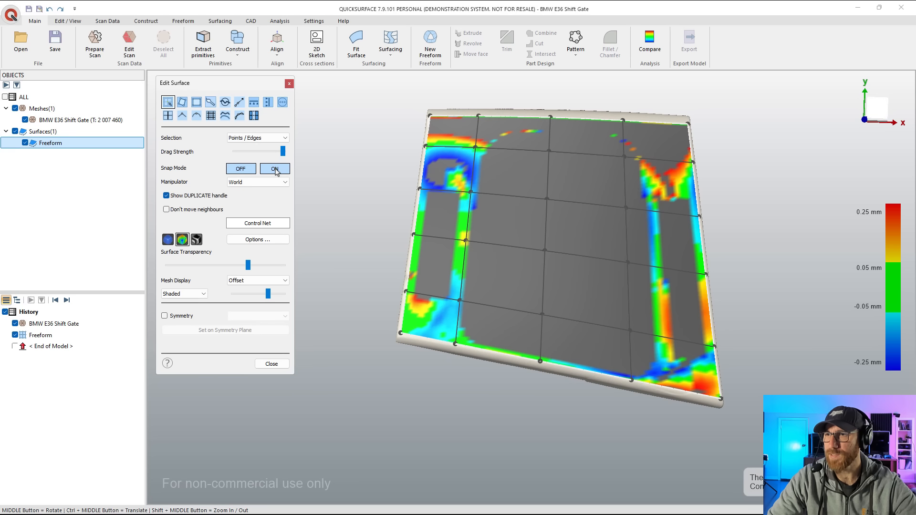
pyautogui.click(275, 169)
pyautogui.click(226, 104)
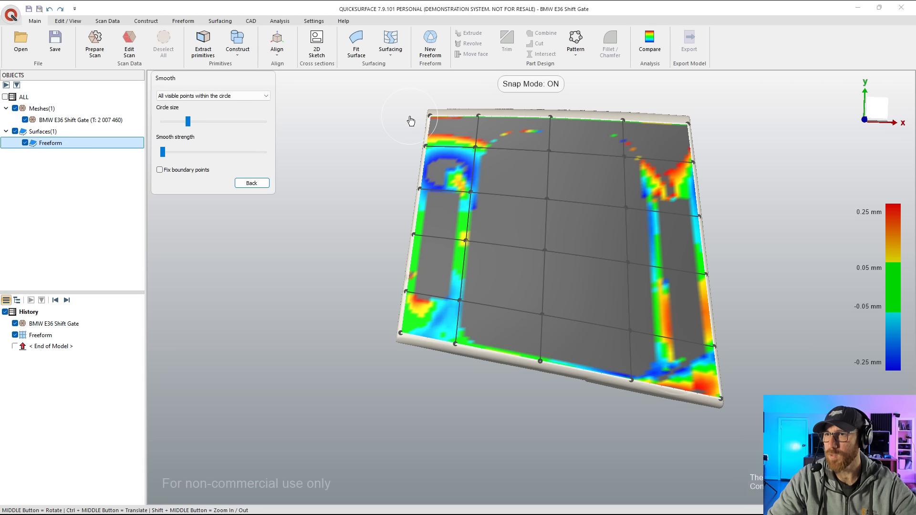
pyautogui.moveTo(410, 119)
pyautogui.mouseDown()
pyautogui.moveTo(562, 118)
pyautogui.moveTo(672, 129)
pyautogui.moveTo(450, 128)
pyautogui.mouseUp()
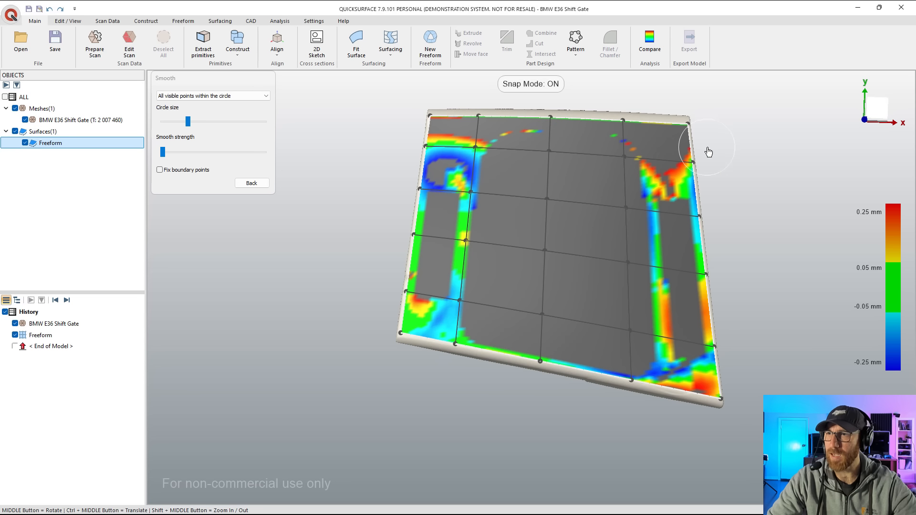
pyautogui.click(265, 184)
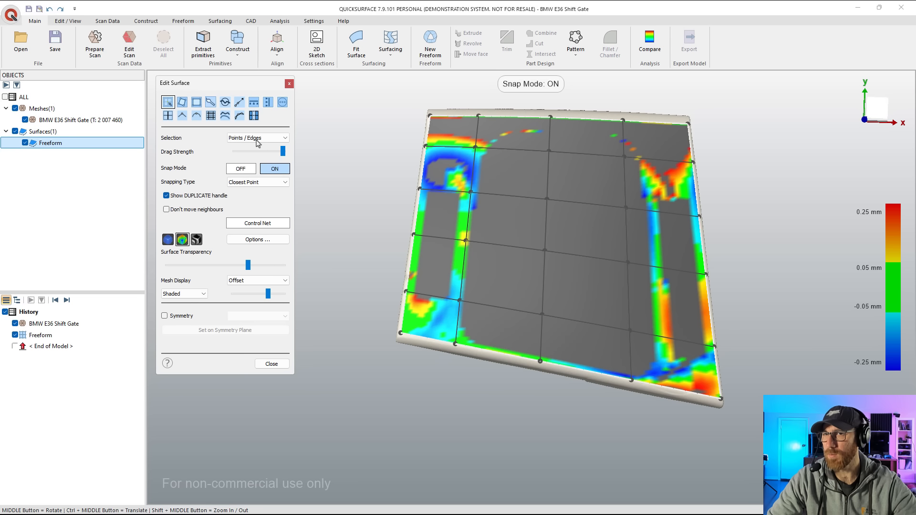
pyautogui.click(245, 167)
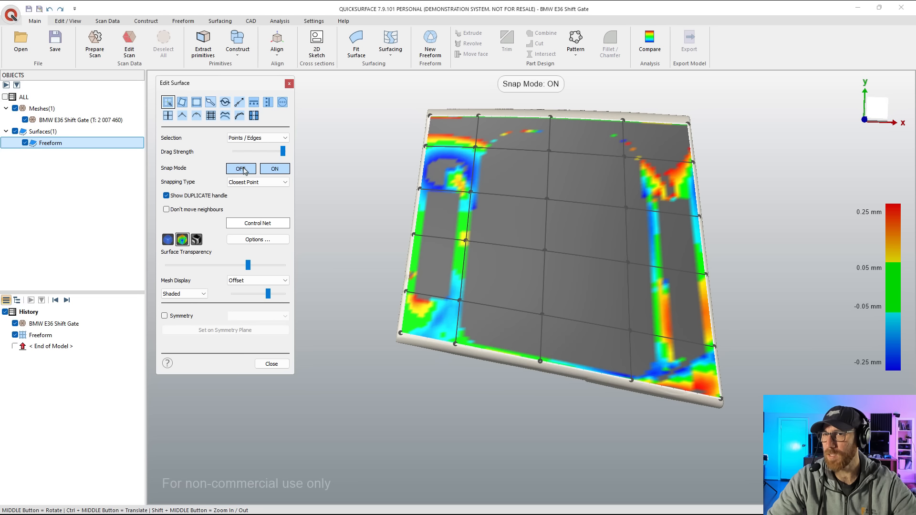
# - Hide the freeform surface to examine the bare scan, show it again and inspect the patch's upper edge
pyautogui.click(25, 143)
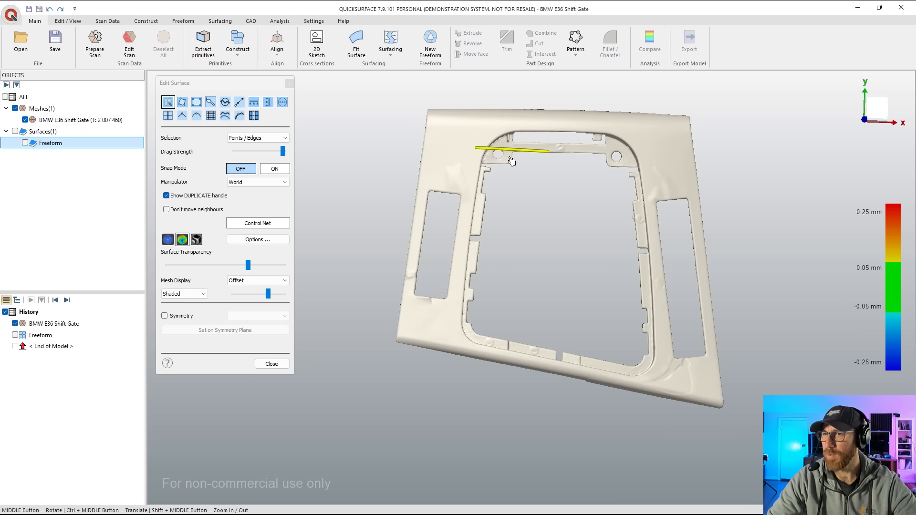
pyautogui.click(25, 142)
pyautogui.moveTo(529, 253); pyautogui.dragTo(552, 350, button='middle')
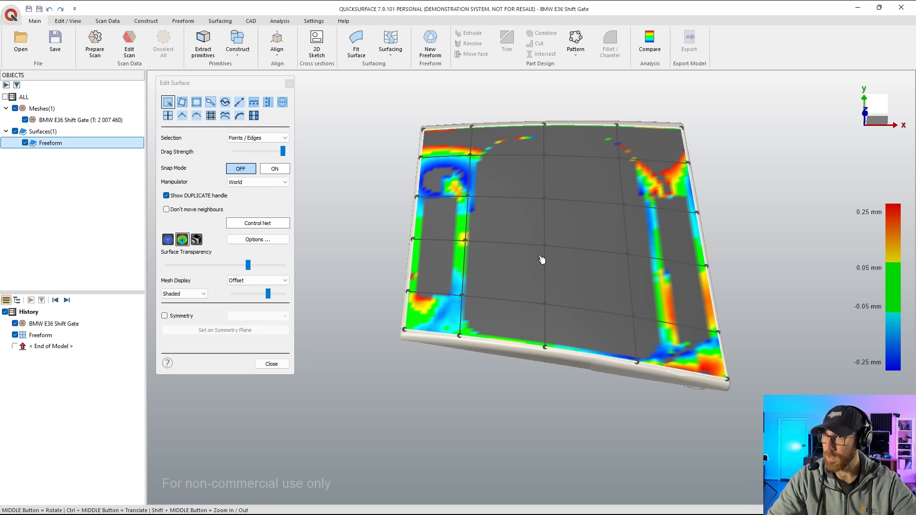
pyautogui.scroll(2, 545, 154)
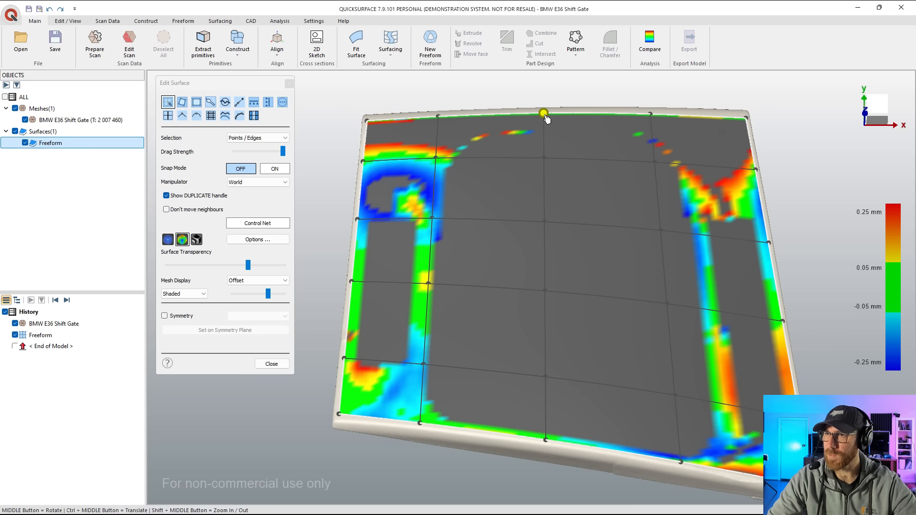
# - Snap the inner points of the patch's upper edge onto the scan, using closest-point snapping
pyautogui.click(611, 117)
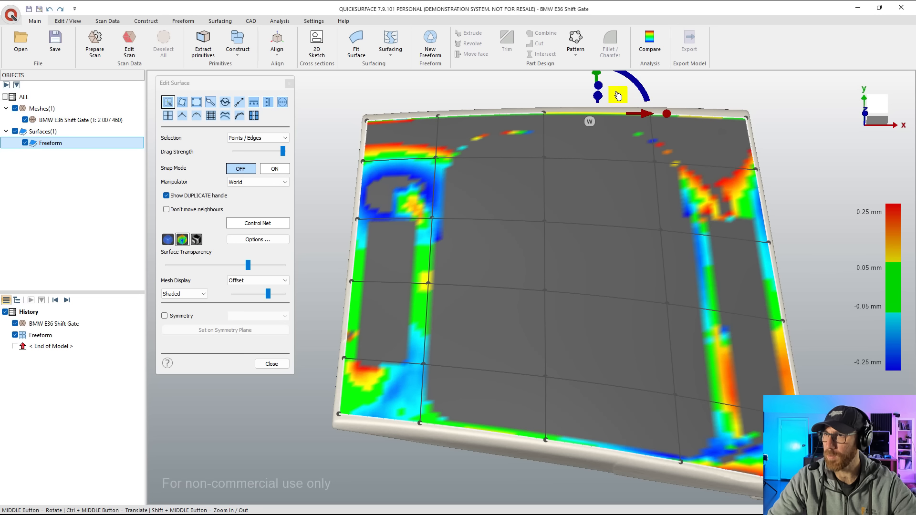
pyautogui.moveTo(615, 94); pyautogui.dragTo(620, 127, button='middle')
pyautogui.click(867, 109)
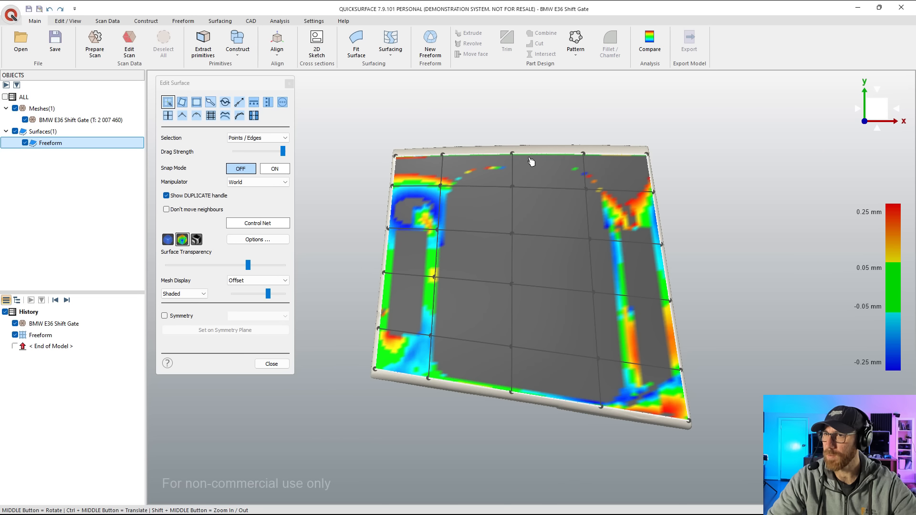
pyautogui.scroll(2, 501, 152)
pyautogui.click(494, 155)
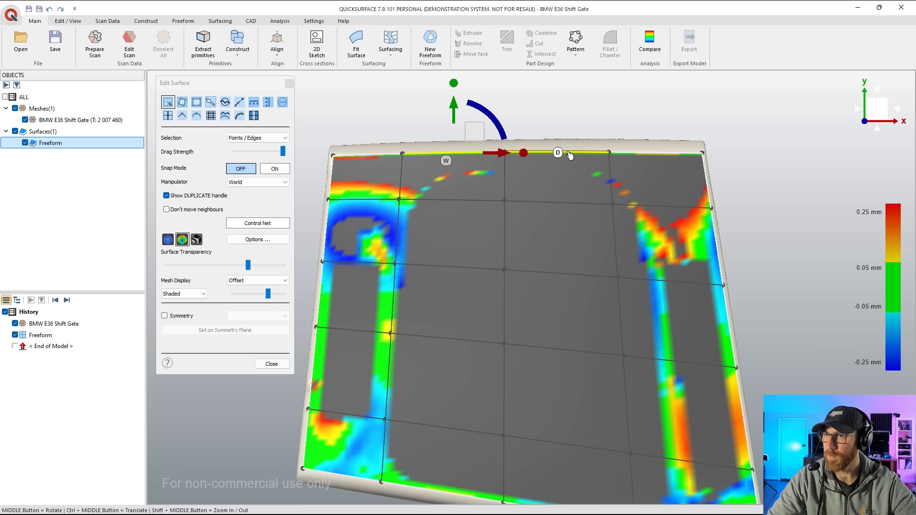
pyautogui.press('s')
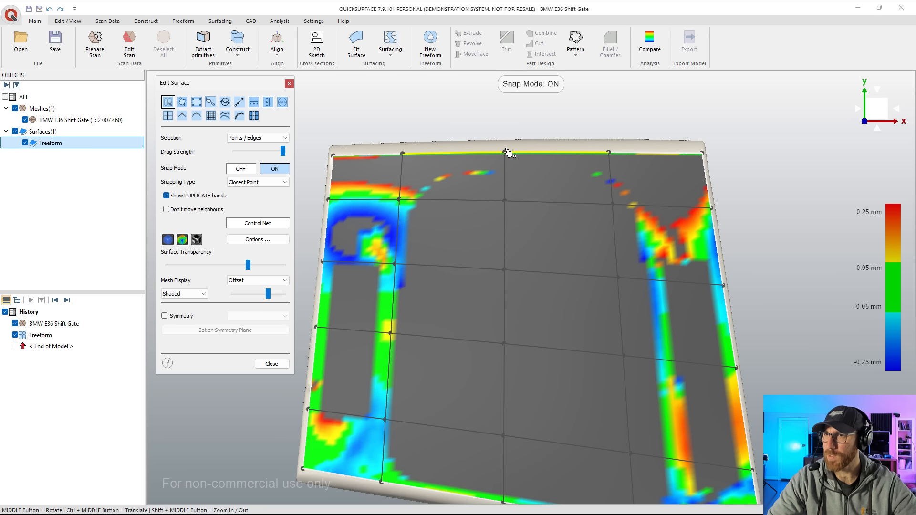
pyautogui.moveTo(519, 152); pyautogui.dragTo(520, 150)
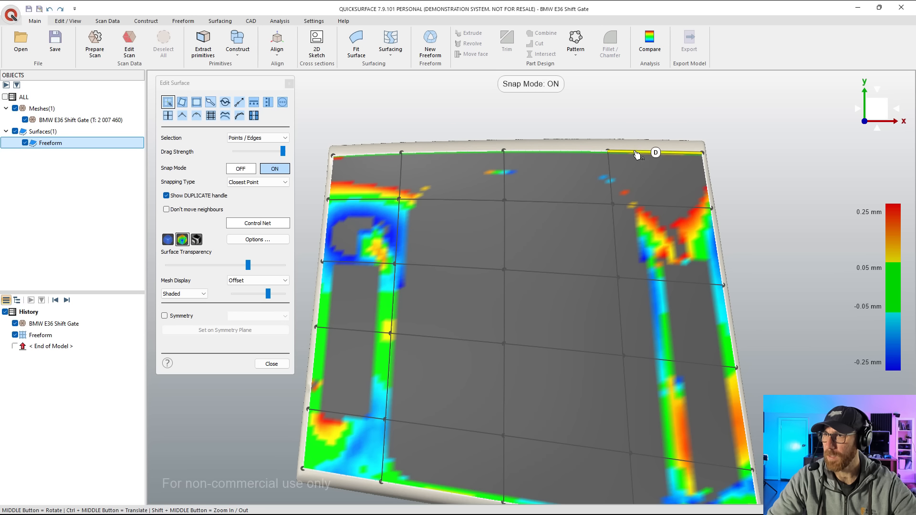
# - Try to snap the patch's upper right corner and the right inner point of the uppermost crosswise split onto the scan
pyautogui.moveTo(701, 153); pyautogui.dragTo(700, 152)
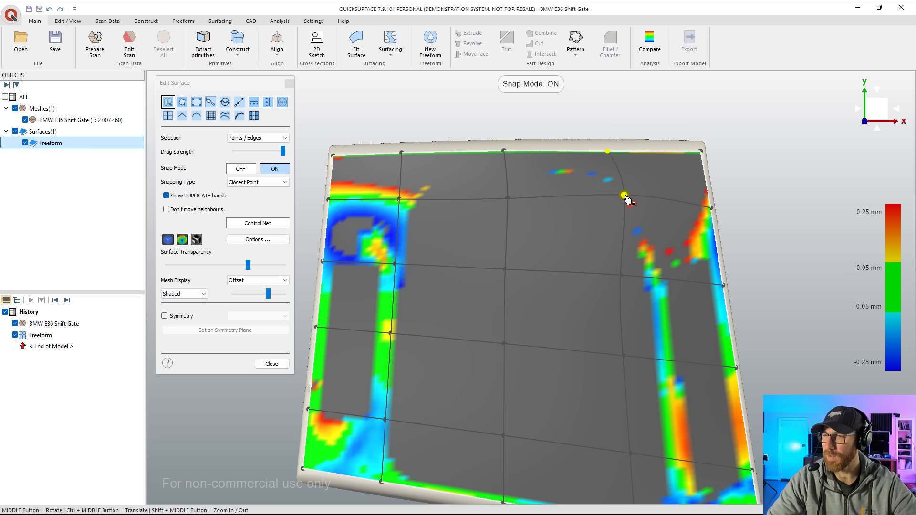
pyautogui.moveTo(626, 199); pyautogui.dragTo(614, 205)
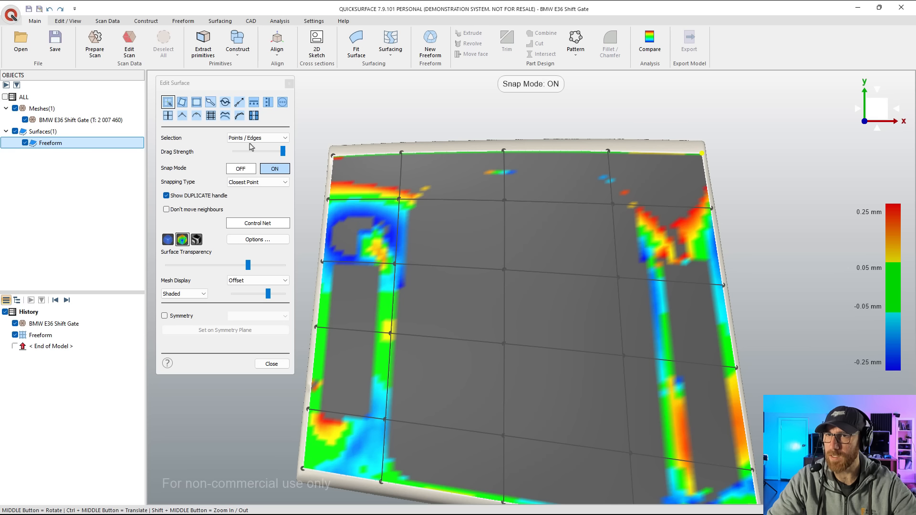
# - With snapping off, nudge the right and middle inner points of the uppermost crosswise split within the XY plane
pyautogui.click(241, 168)
pyautogui.click(612, 204)
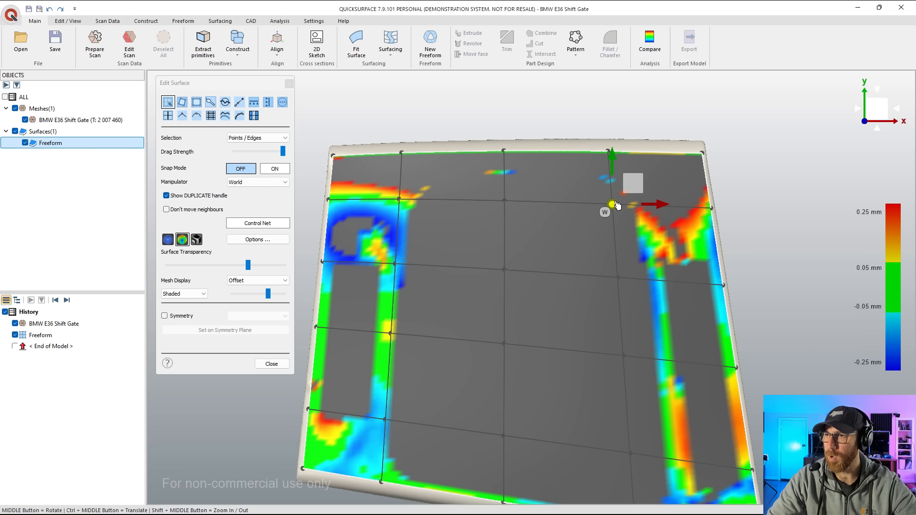
pyautogui.moveTo(628, 191); pyautogui.dragTo(627, 192)
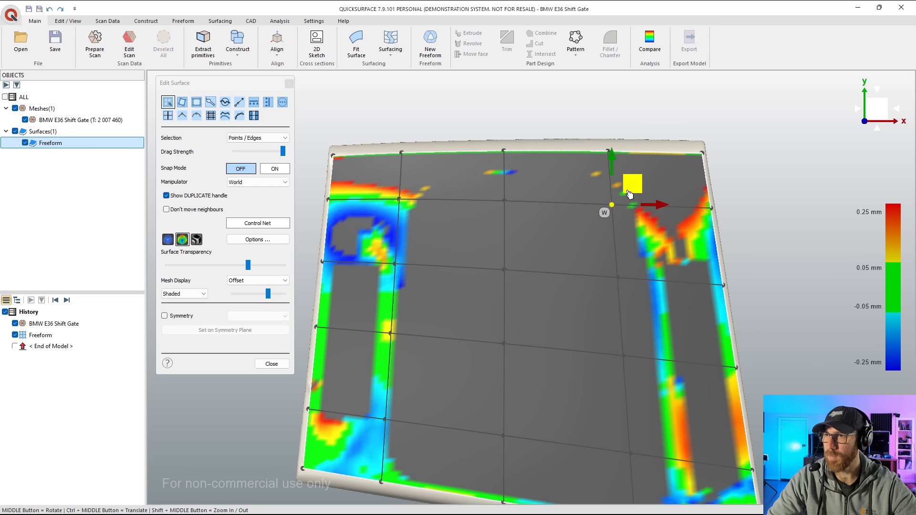
pyautogui.click(504, 202)
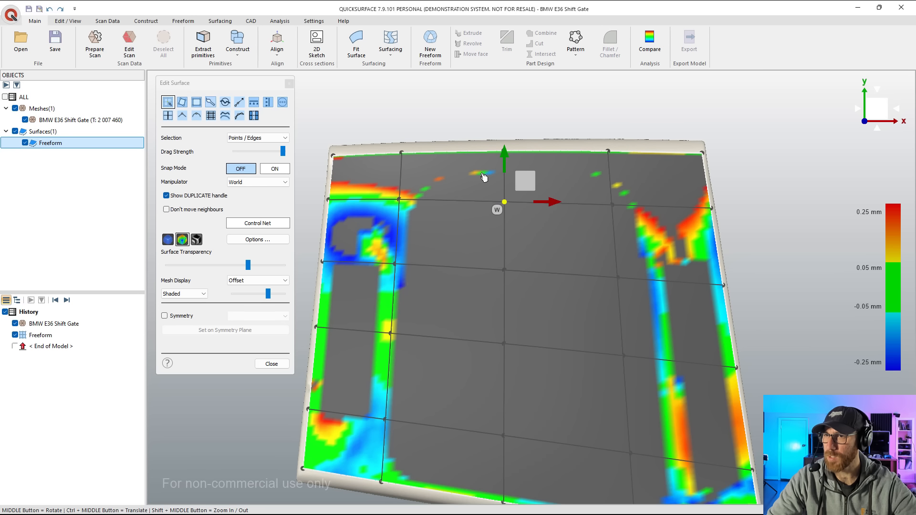
# - Close the surface editing and examine where the freeform surface and the scan overlap, especially along the upper edge
pyautogui.scroll(-5, 600, 186)
pyautogui.moveTo(556, 311); pyautogui.dragTo(764, 214, button='middle')
pyautogui.moveTo(914, 99)
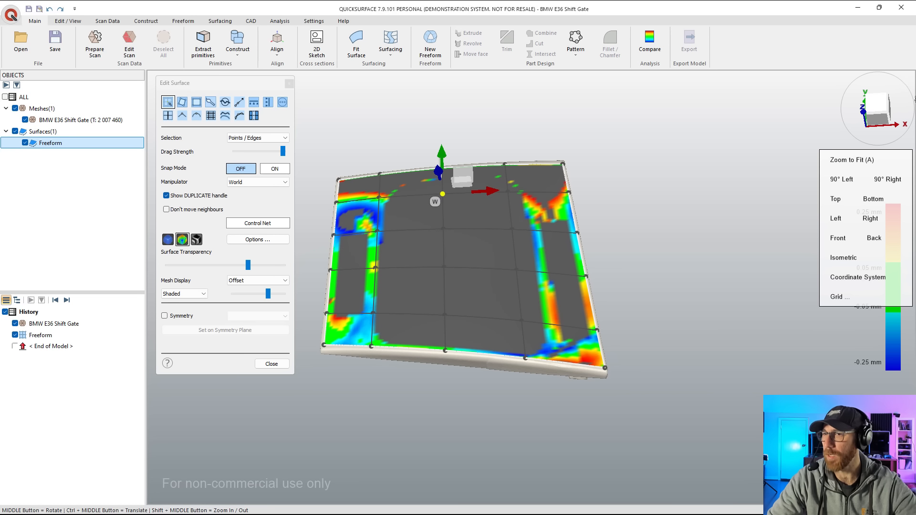
pyautogui.click(867, 101)
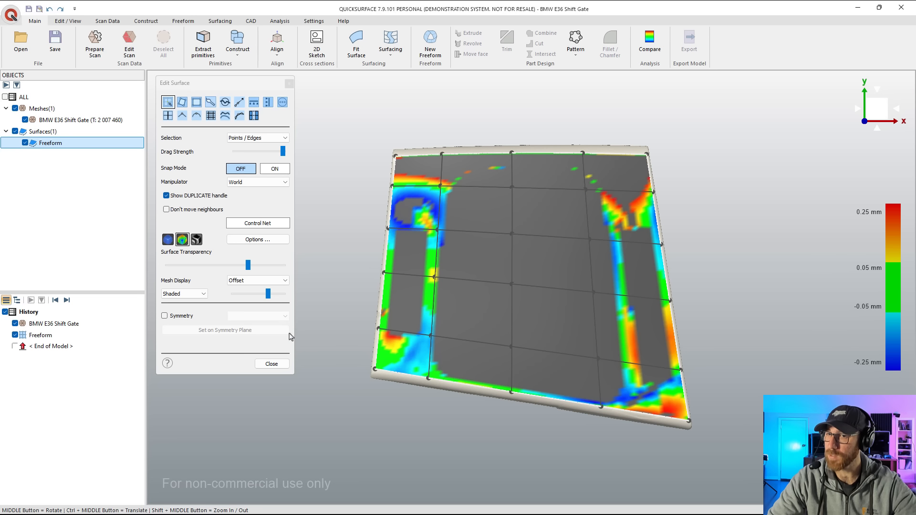
pyautogui.click(275, 364)
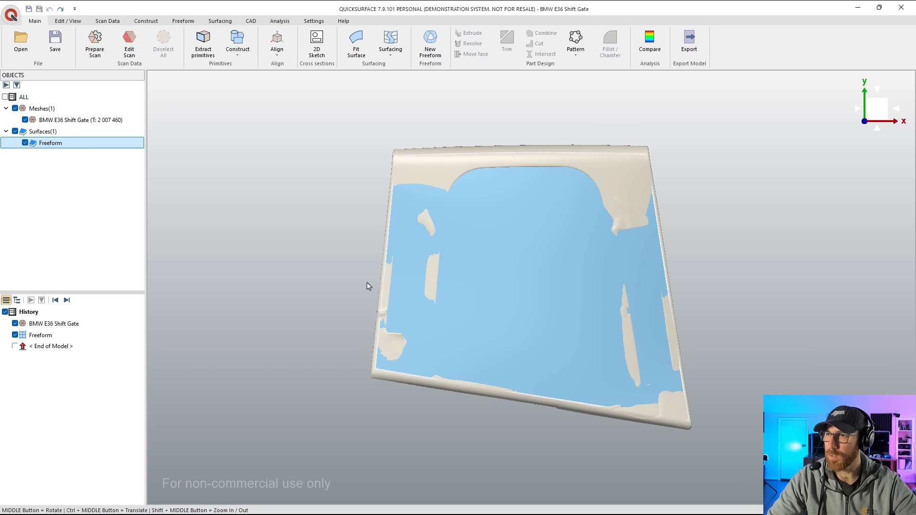
pyautogui.moveTo(576, 190); pyautogui.dragTo(573, 183, button='middle')
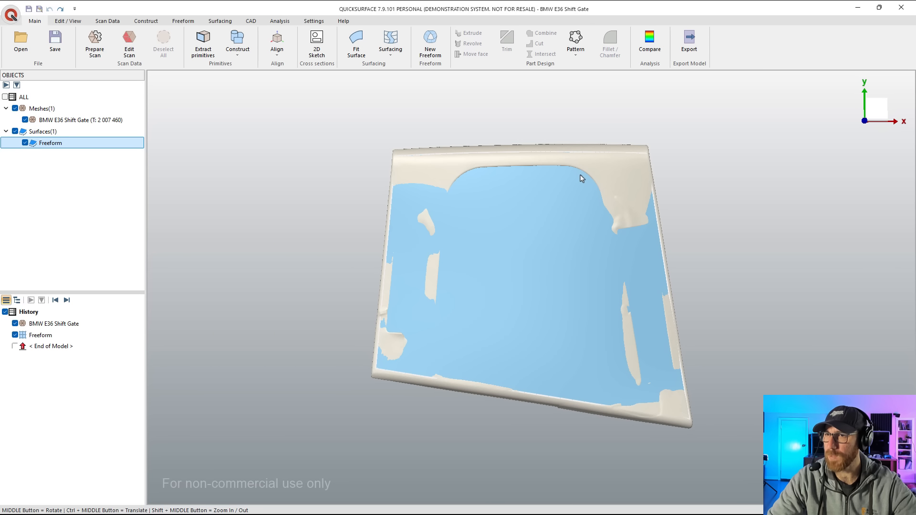
pyautogui.scroll(2, 581, 178)
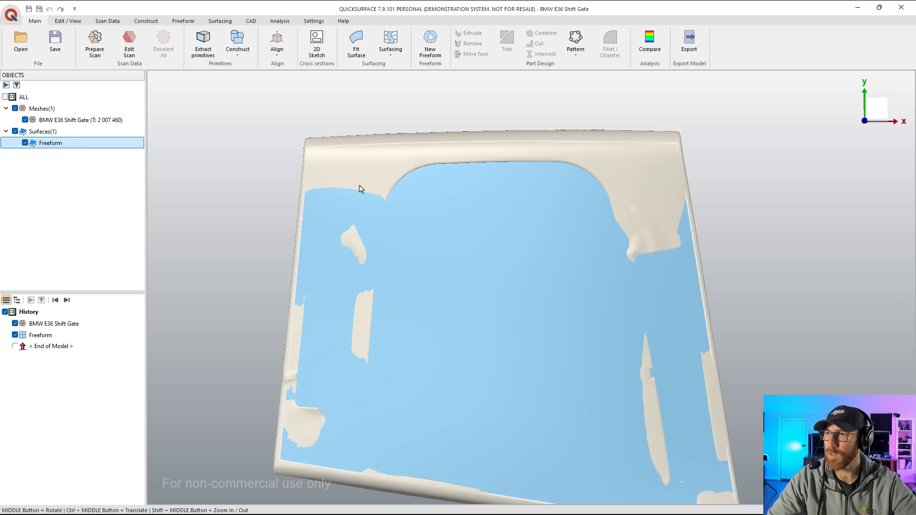
# - Reopen the freeform surface for editing and add a crosswise split between the upper edge and the uppermost split
pyautogui.doubleClick(49, 336)
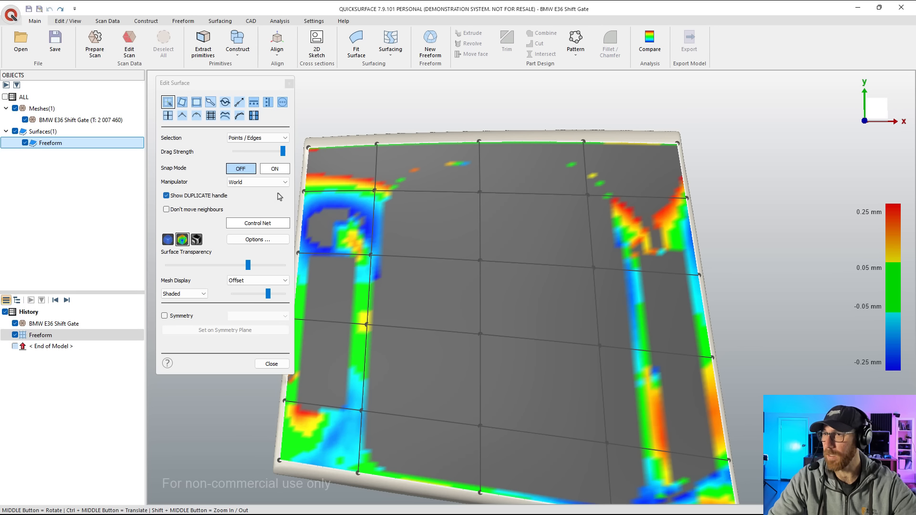
pyautogui.click(307, 168)
pyautogui.click(308, 168)
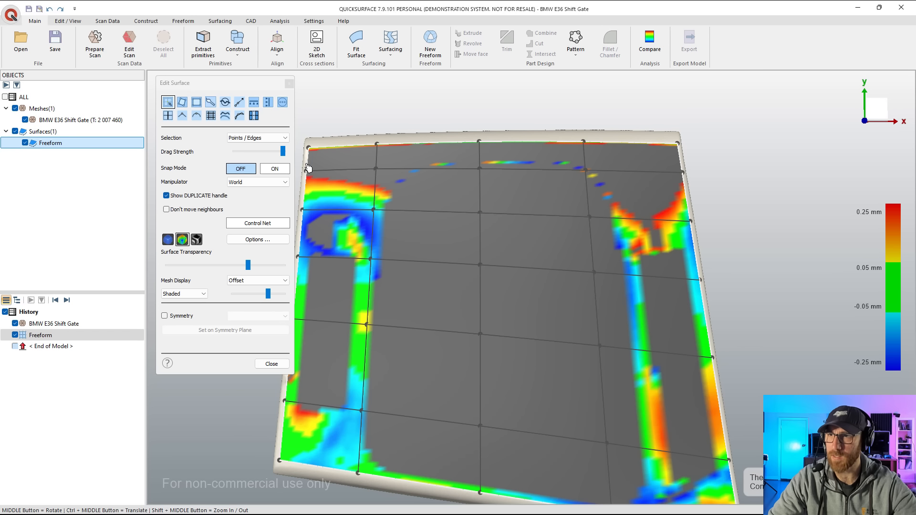
# - Snap the left and right points of the new crosswise split onto the scan
pyautogui.click(375, 169)
pyautogui.click(239, 116)
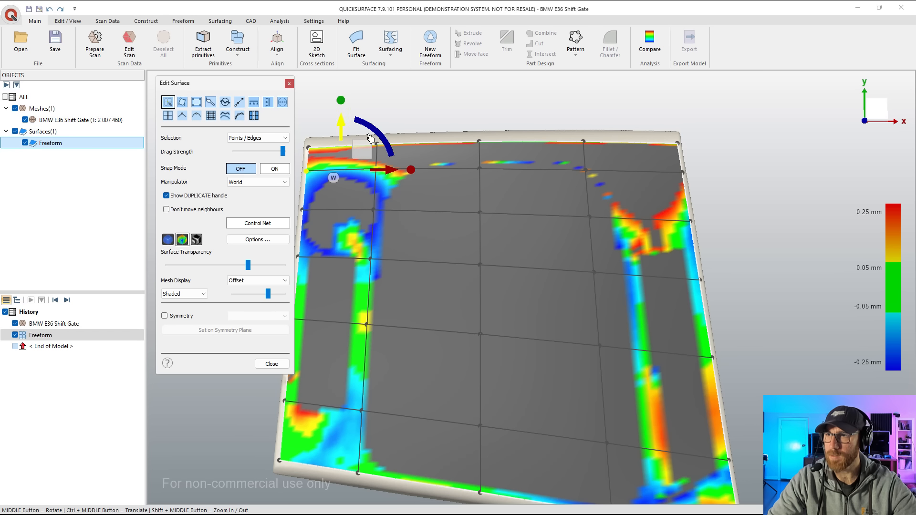
pyautogui.click(585, 170)
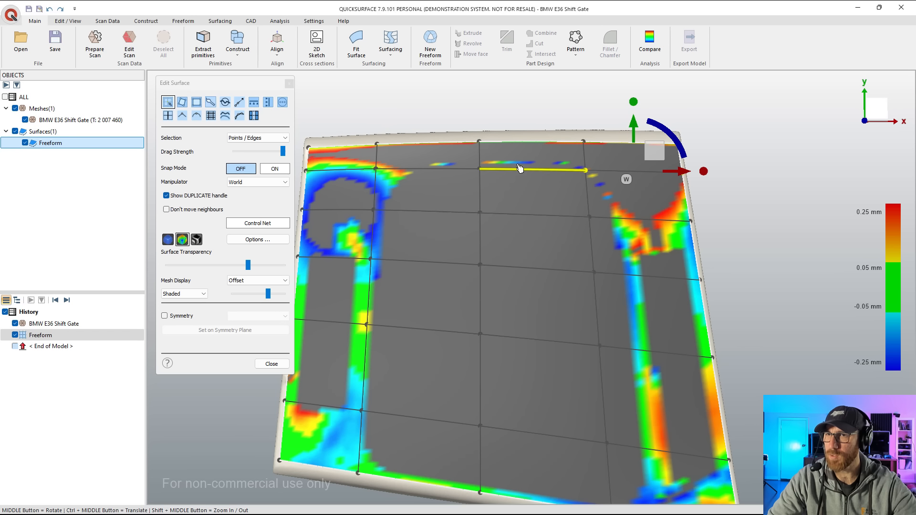
pyautogui.click(240, 115)
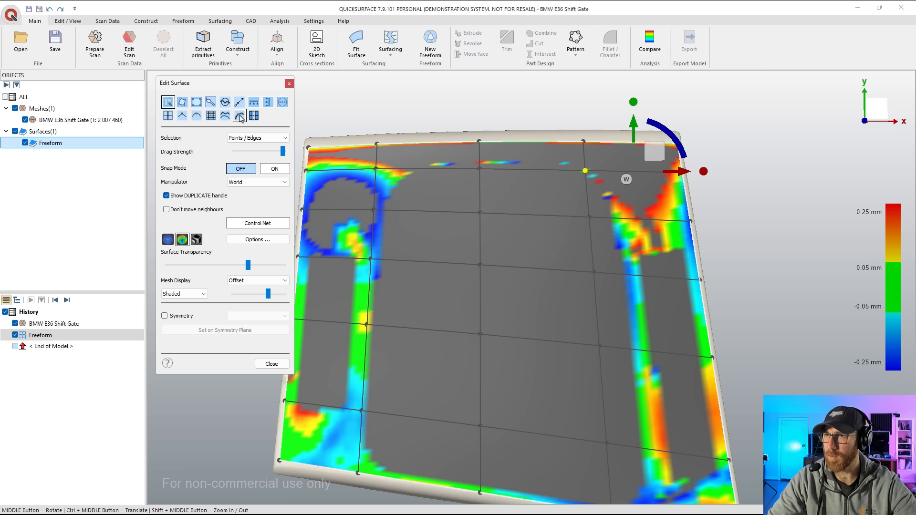
# - Snap the points along the patch's upper edge, including the upper left corner, onto the scan
pyautogui.click(479, 142)
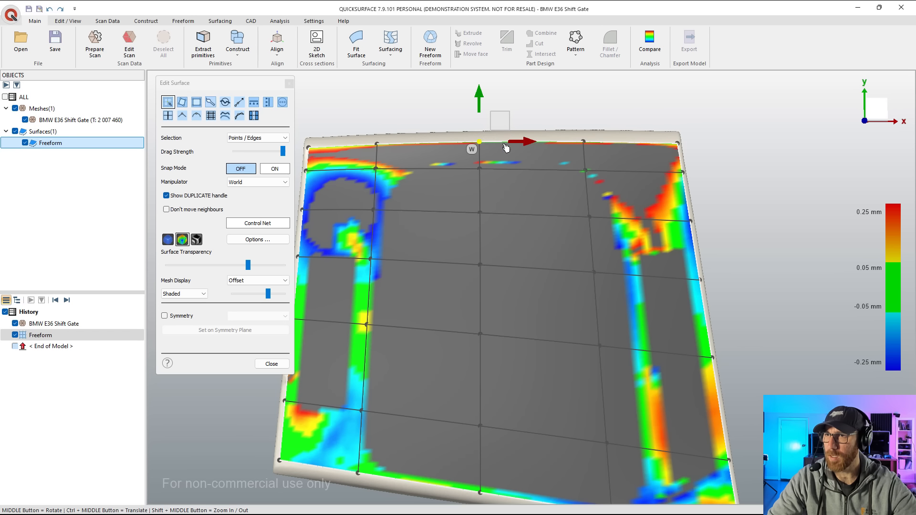
pyautogui.keyDown('ctrl'); pyautogui.click(583, 142); pyautogui.keyUp('ctrl')
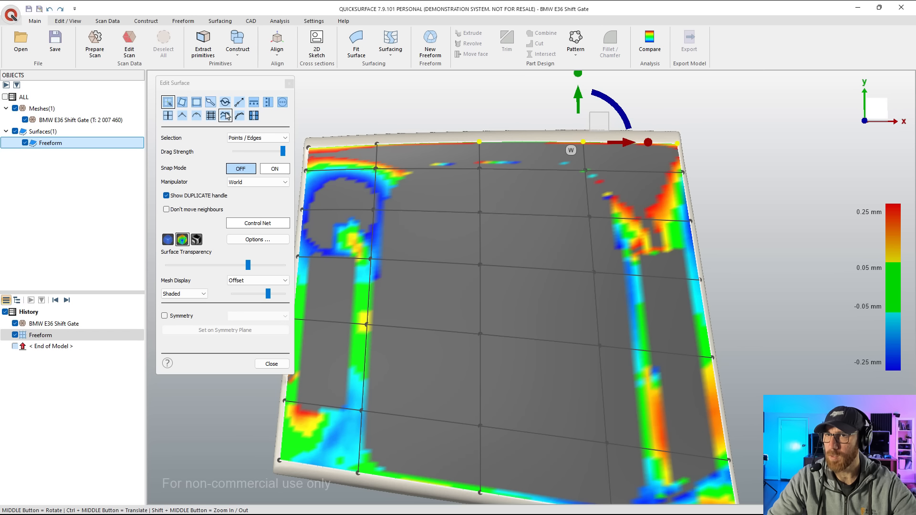
pyautogui.click(241, 117)
pyautogui.click(378, 143)
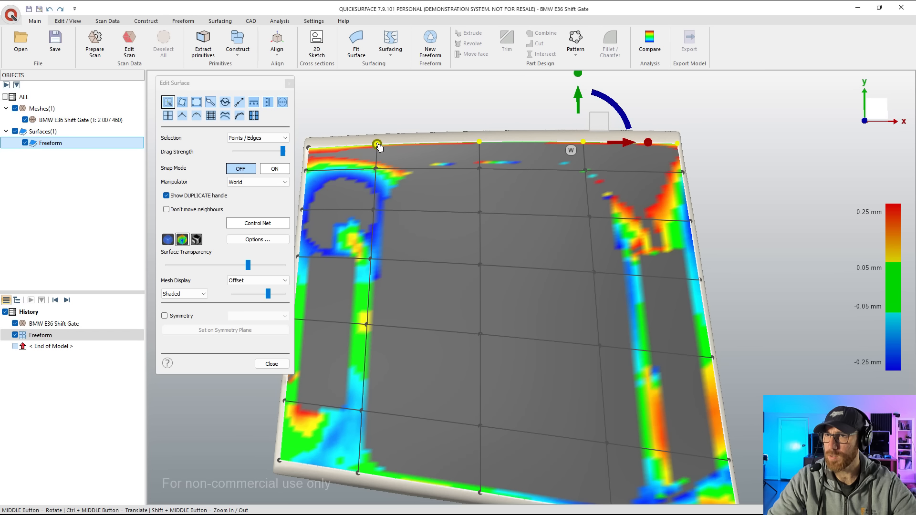
pyautogui.click(241, 117)
pyautogui.click(309, 149)
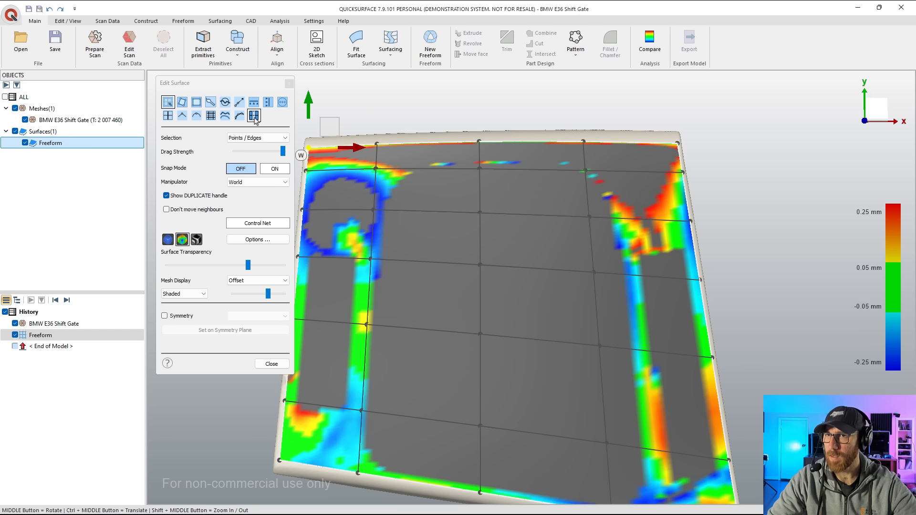
pyautogui.click(241, 117)
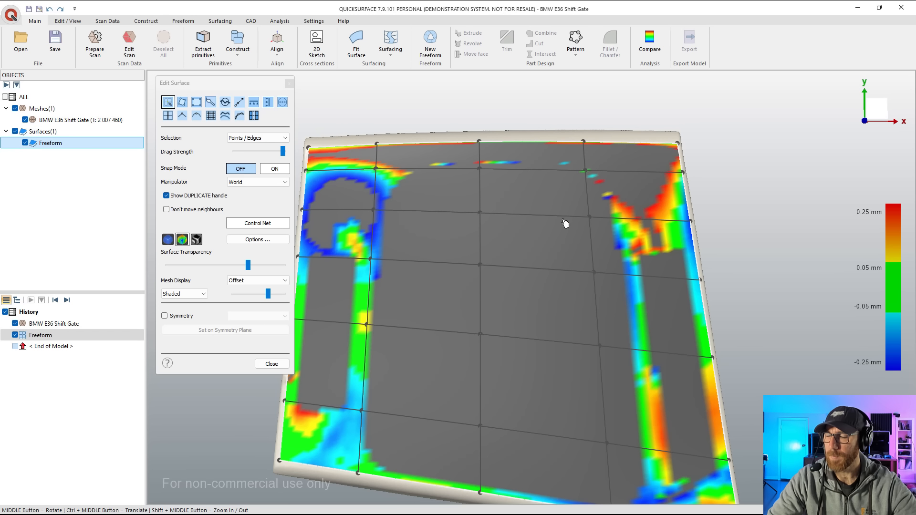
# - Switch the freeform surface from the deviation colours to the plain display and close the surface editing
pyautogui.moveTo(538, 228); pyautogui.dragTo(481, 303, button='middle')
pyautogui.rightClick(822, 150)
pyautogui.click(837, 234)
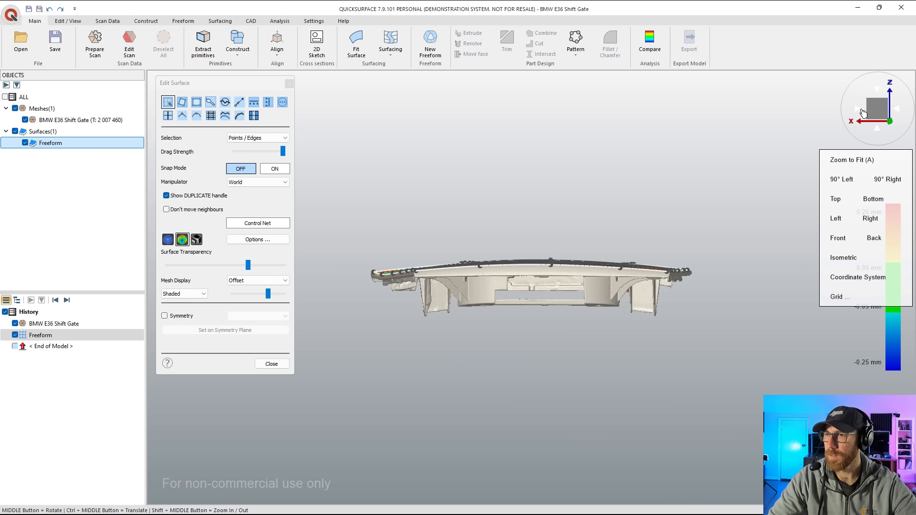
pyautogui.scroll(3, 558, 273)
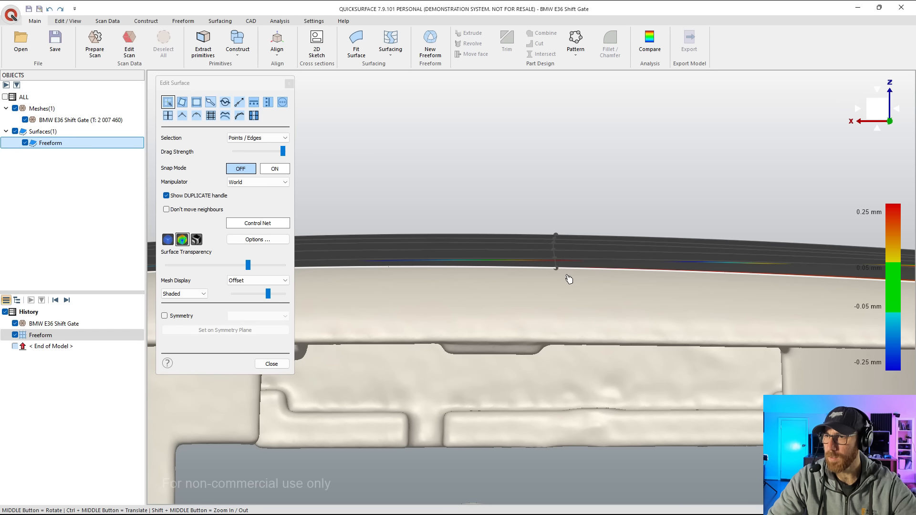
pyautogui.scroll(-5, 569, 279)
pyautogui.moveTo(576, 283); pyautogui.dragTo(517, 294, button='middle')
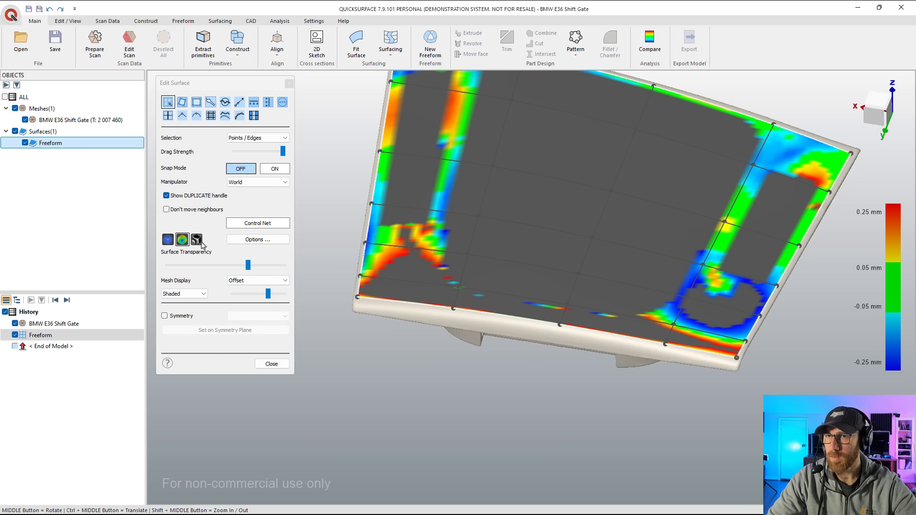
pyautogui.click(168, 240)
pyautogui.moveTo(466, 246); pyautogui.dragTo(491, 166, button='middle')
pyautogui.click(271, 364)
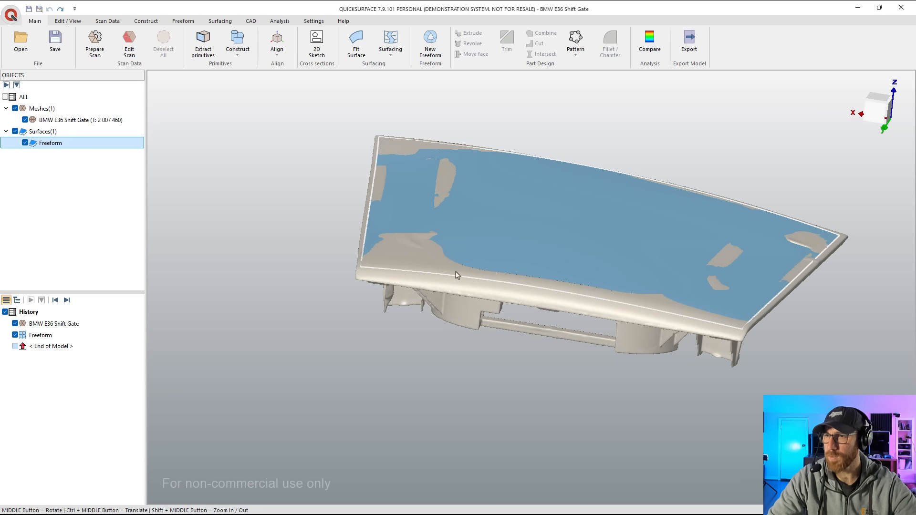
# - Extend the freeform surface outward along its whole edge chain so it reaches past the scan's outer edges
pyautogui.moveTo(444, 291); pyautogui.dragTo(562, 306, button='middle')
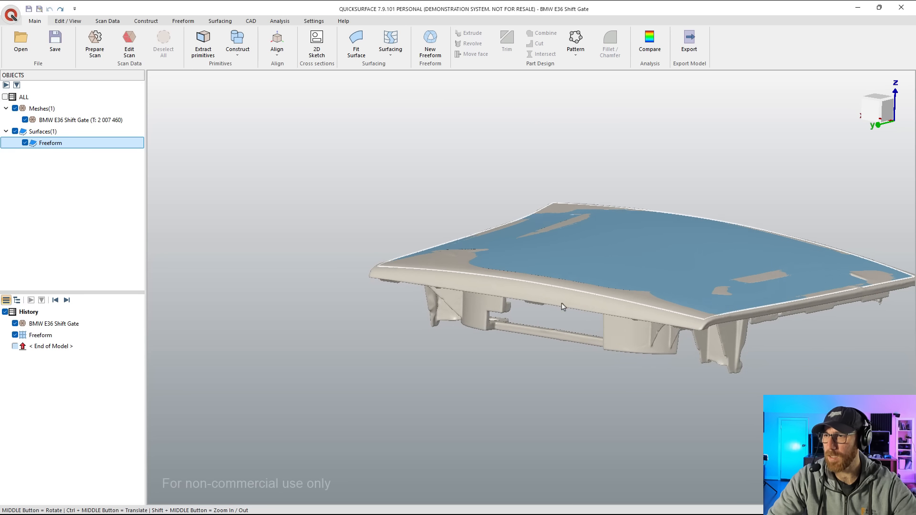
pyautogui.scroll(3, 540, 281)
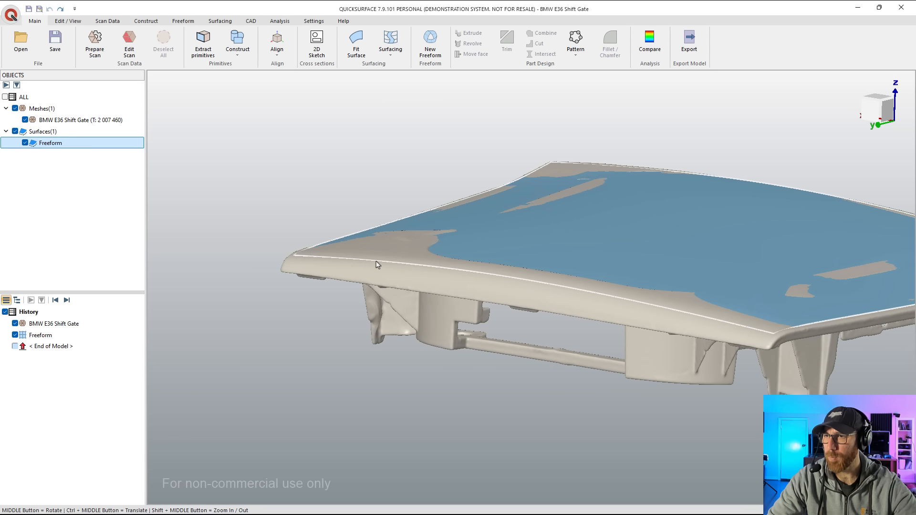
pyautogui.scroll(-3, 379, 253)
pyautogui.moveTo(620, 286); pyautogui.dragTo(668, 343, button='middle')
pyautogui.click(545, 279)
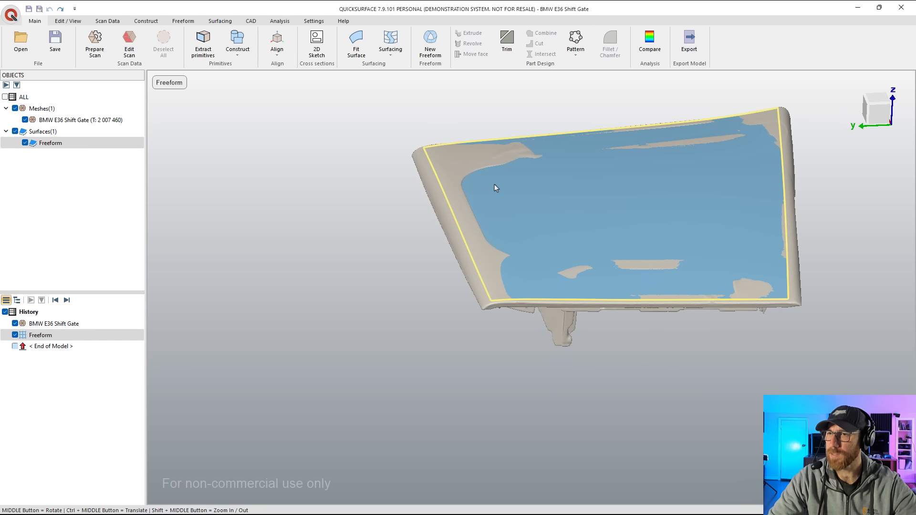
pyautogui.click(220, 21)
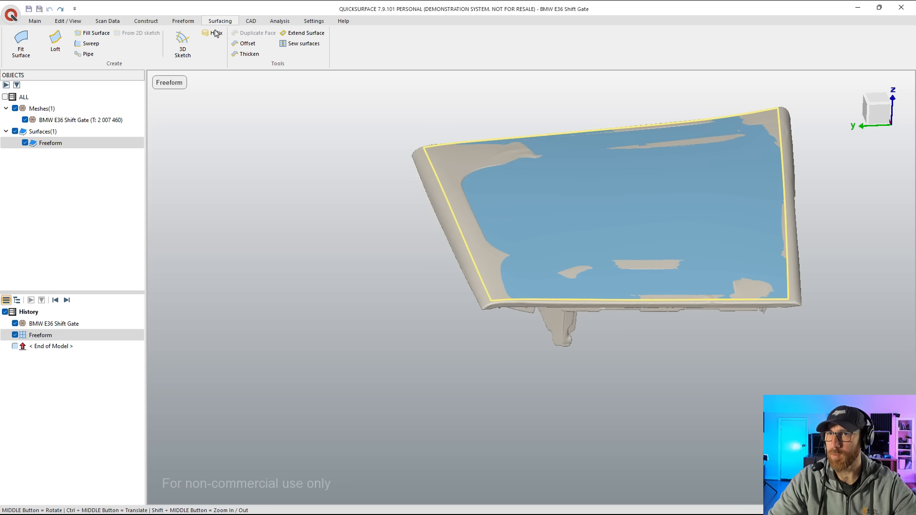
pyautogui.click(303, 33)
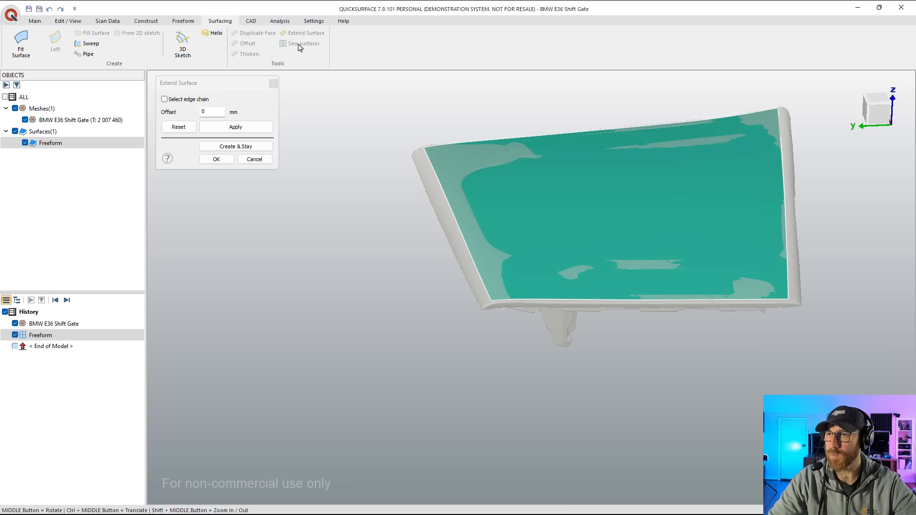
pyautogui.click(164, 99)
pyautogui.click(434, 170)
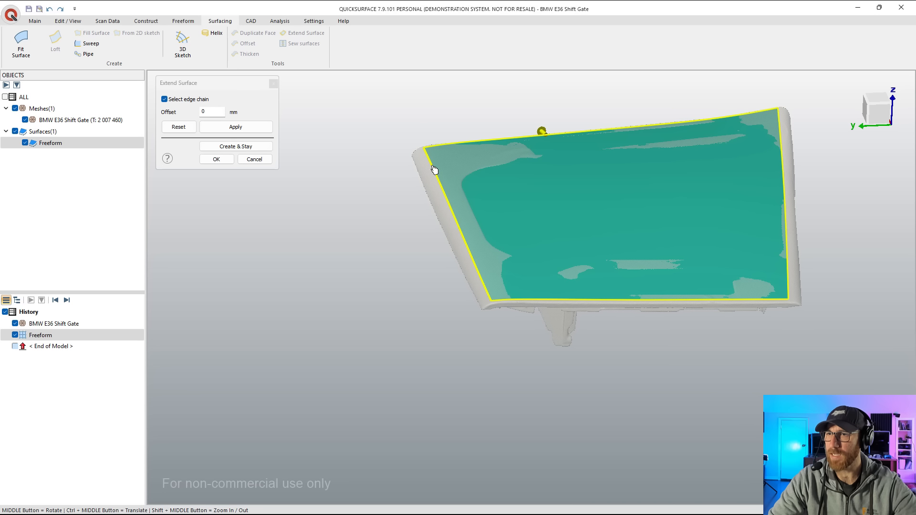
pyautogui.moveTo(541, 130); pyautogui.dragTo(521, 103)
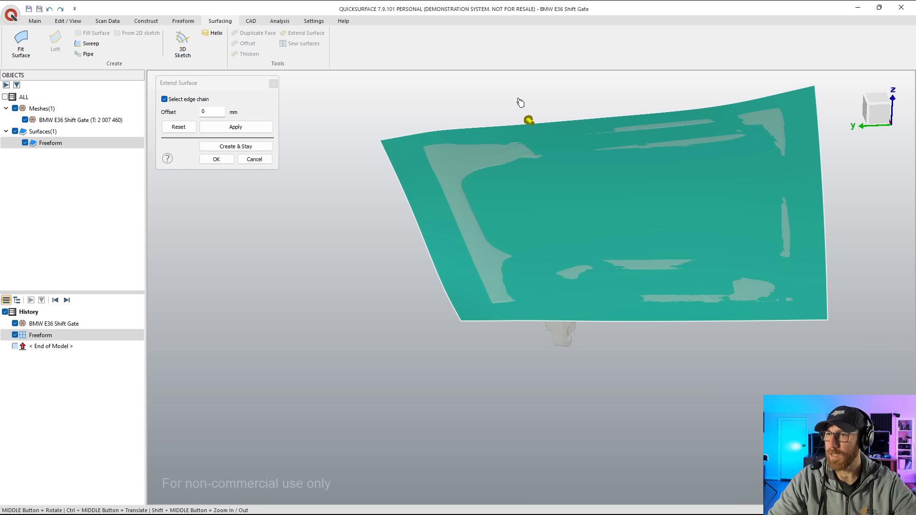
pyautogui.click(216, 158)
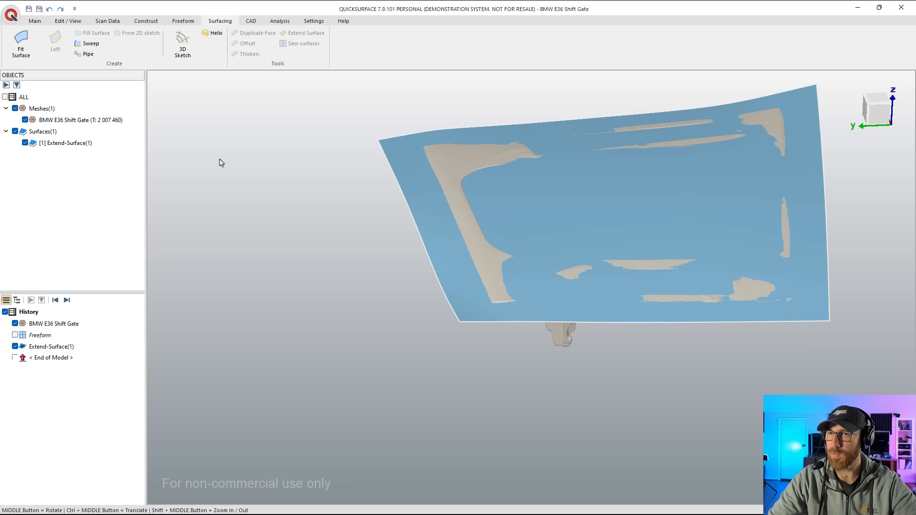
# - Hide the extended surface and examine the scan's side walls
pyautogui.moveTo(579, 348); pyautogui.dragTo(535, 329, button='middle')
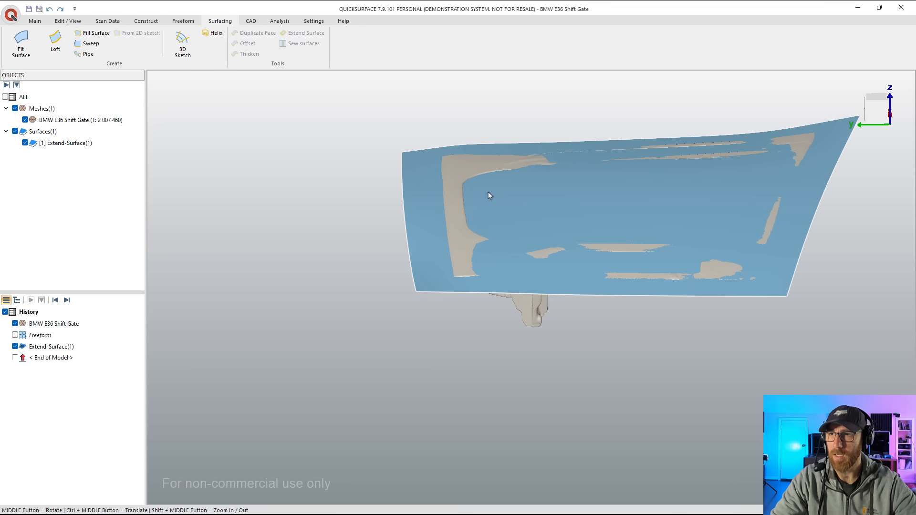
pyautogui.click(25, 144)
pyautogui.moveTo(479, 201); pyautogui.dragTo(496, 352, button='middle')
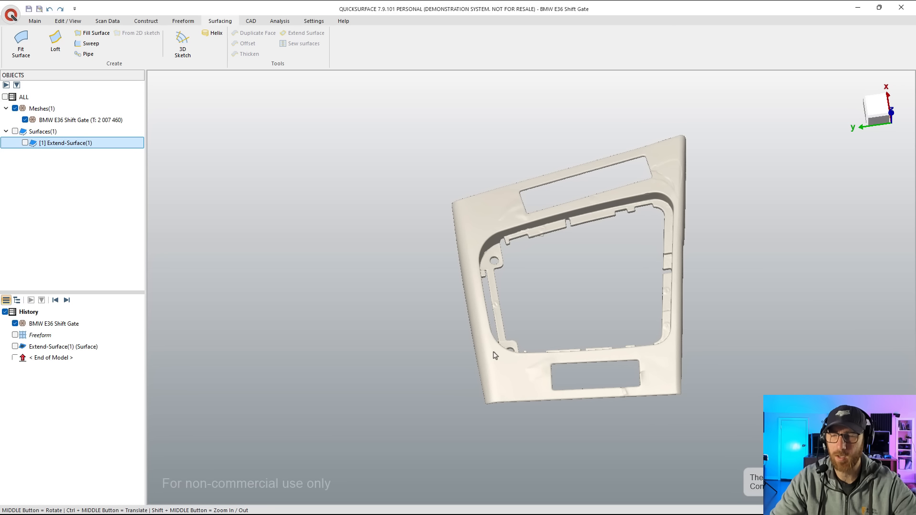
pyautogui.moveTo(548, 347); pyautogui.dragTo(522, 298, button='middle')
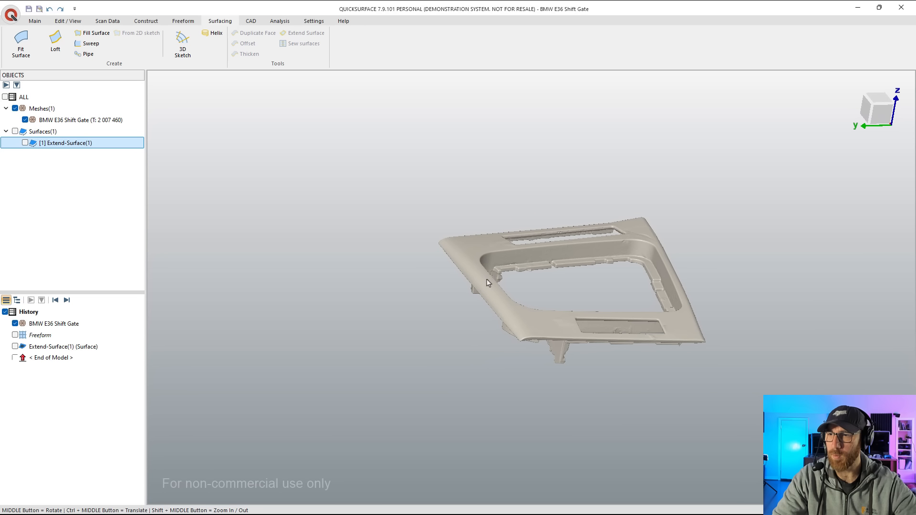
pyautogui.moveTo(635, 288); pyautogui.dragTo(690, 280, button='middle')
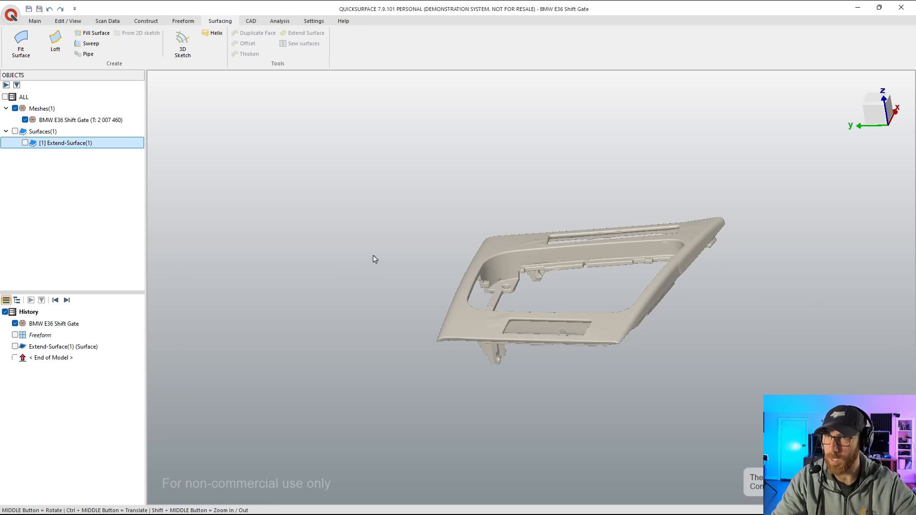
pyautogui.click(253, 24)
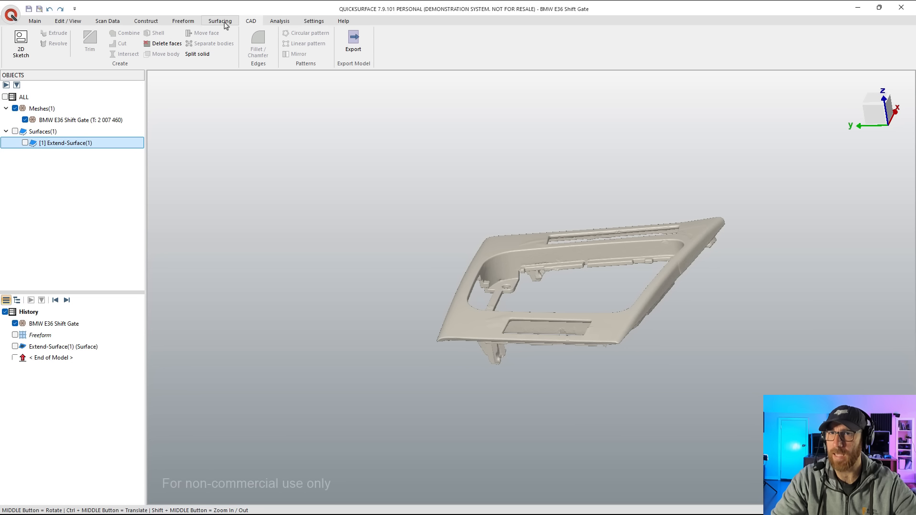
pyautogui.click(34, 24)
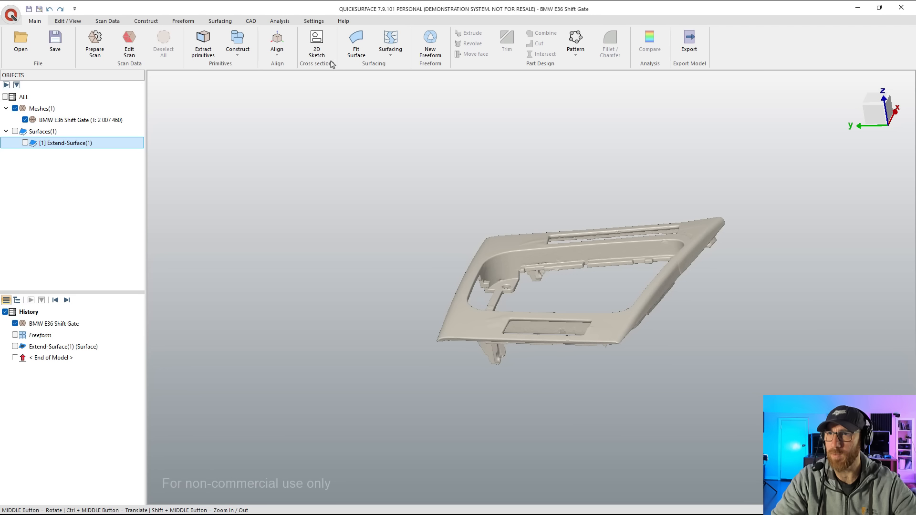
pyautogui.click(396, 58)
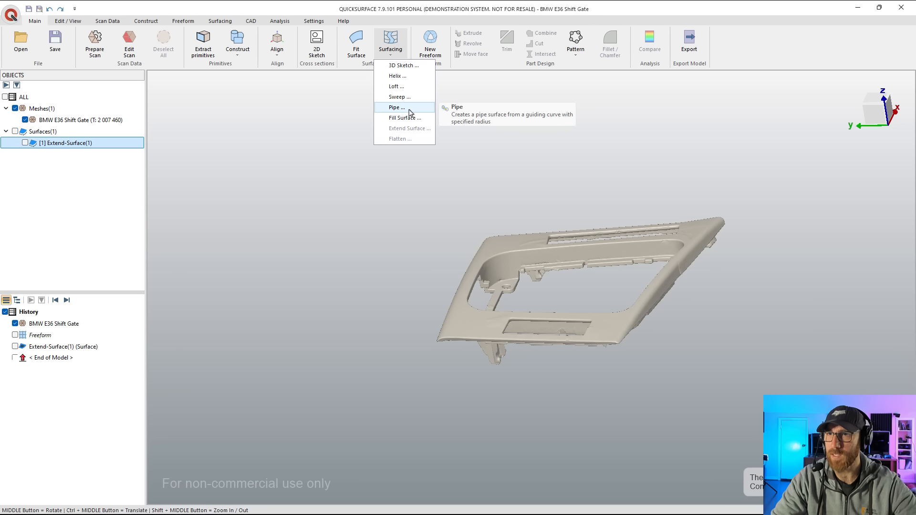
pyautogui.click(343, 105)
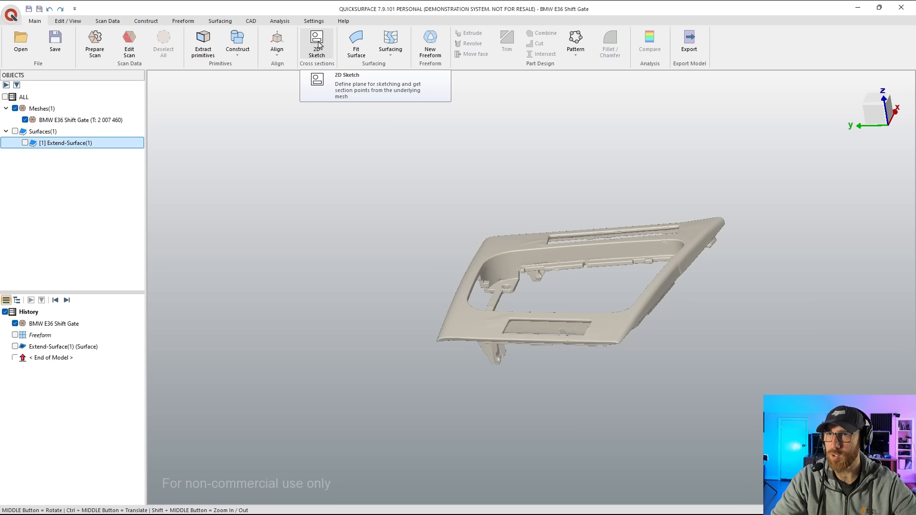
pyautogui.click(390, 54)
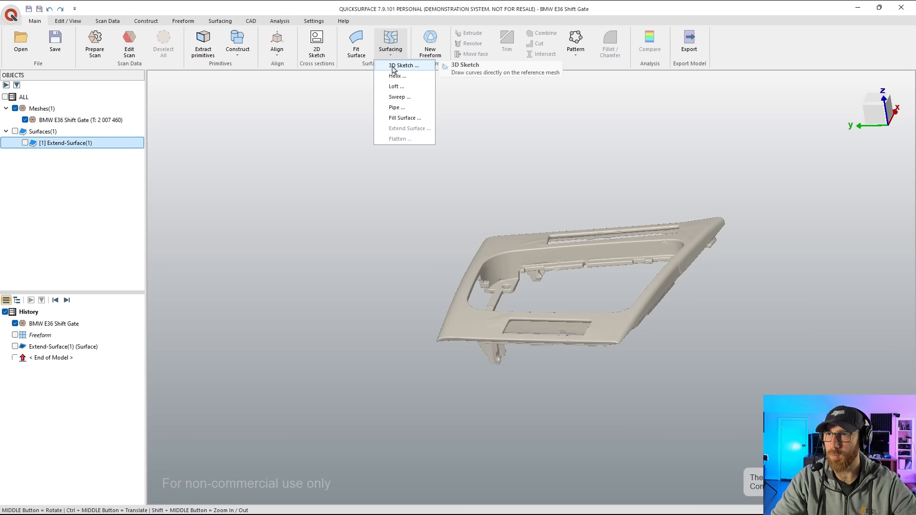
pyautogui.click(251, 21)
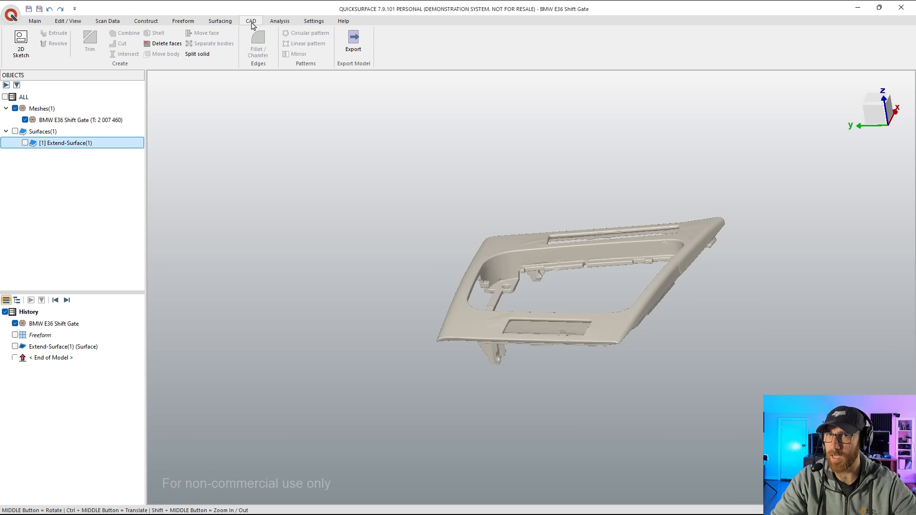
pyautogui.click(220, 22)
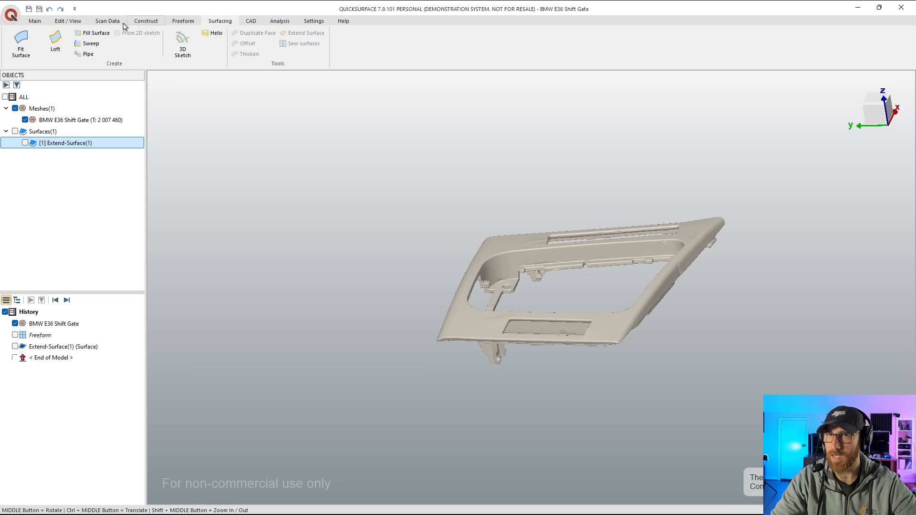
pyautogui.click(35, 22)
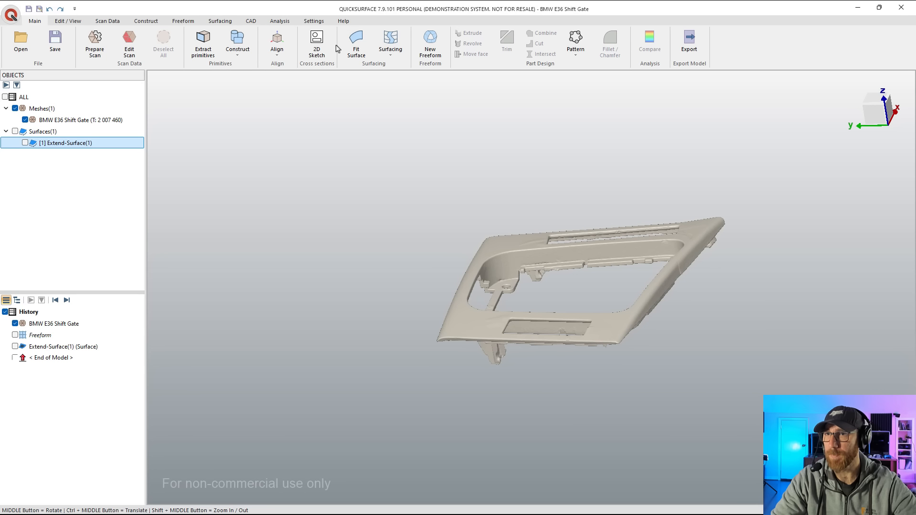
# - Create a 2D sketch for an extruded surface on the OYZ plane, sectioning the scan at 0 mm offset
pyautogui.click(316, 42)
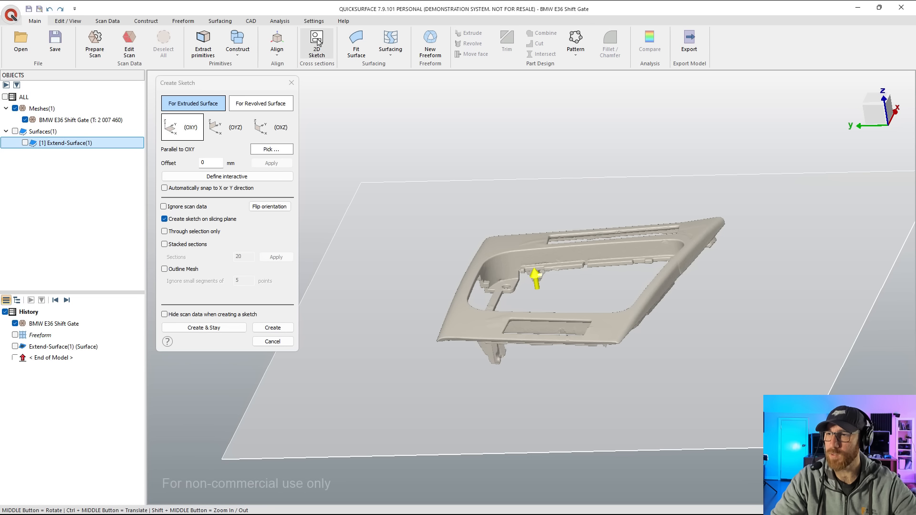
pyautogui.click(227, 129)
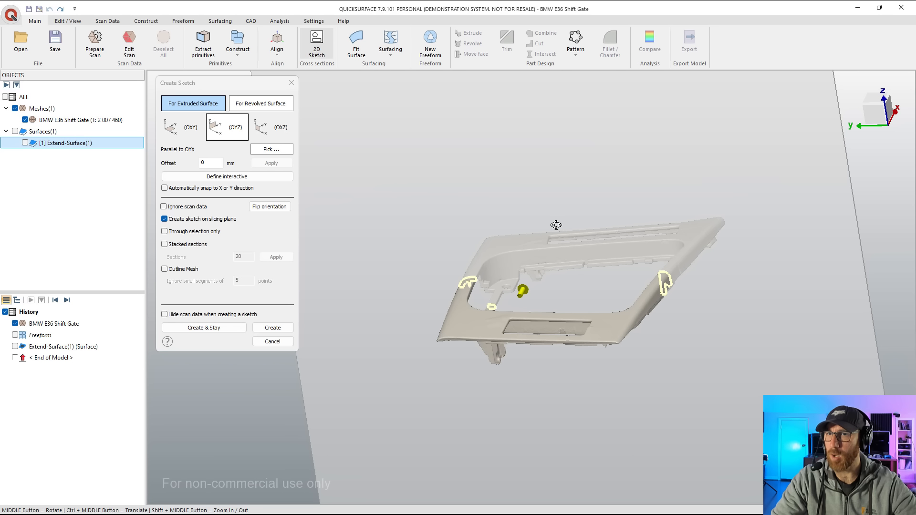
pyautogui.moveTo(553, 225); pyautogui.dragTo(672, 287, button='middle')
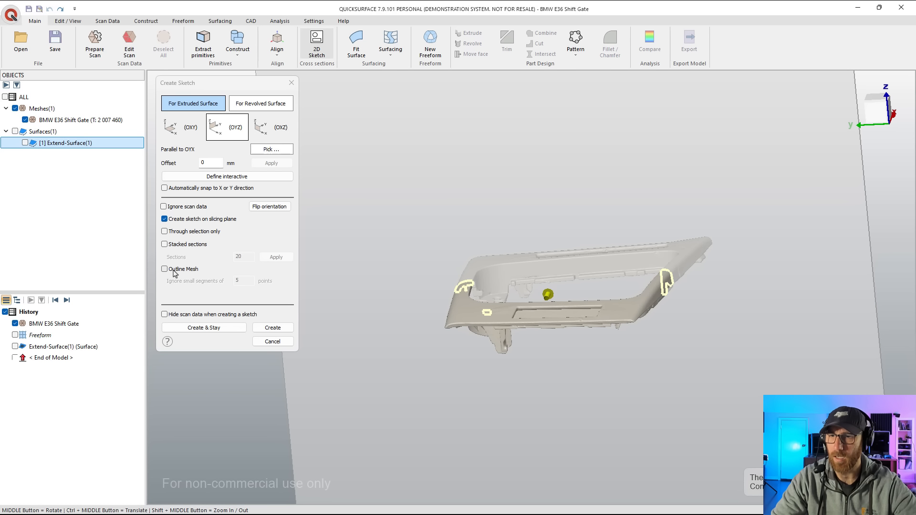
pyautogui.click(165, 314)
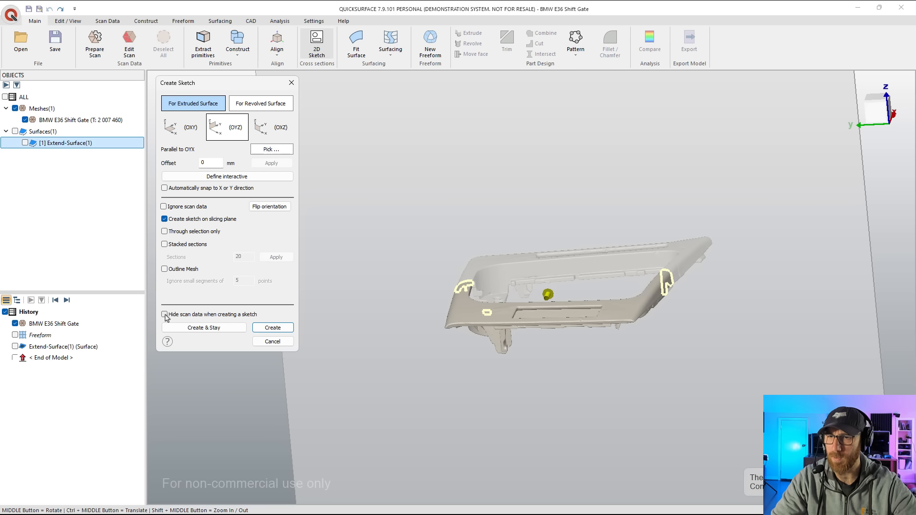
pyautogui.click(257, 327)
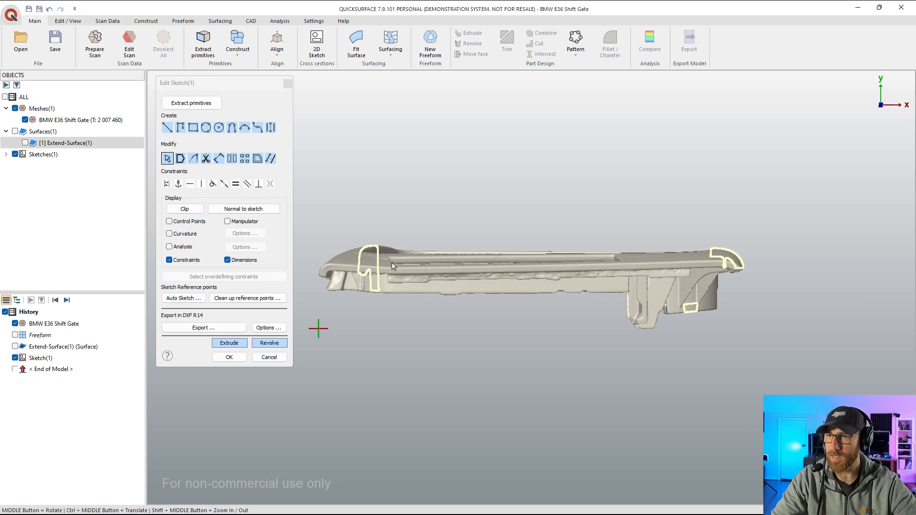
# - Draw a line about 17 mm long up the outer side wall of the left section profile, extending above it, and finish the sketch
pyautogui.scroll(5, 394, 262)
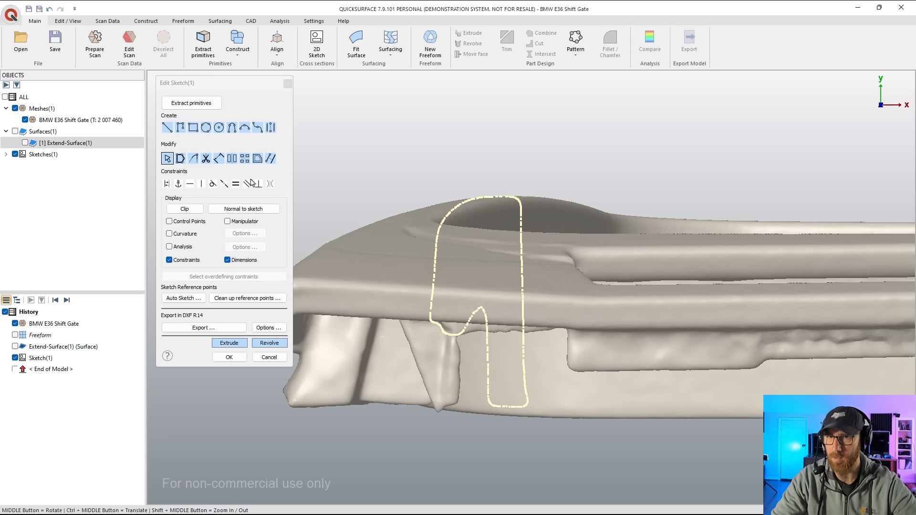
pyautogui.click(24, 143)
pyautogui.click(25, 142)
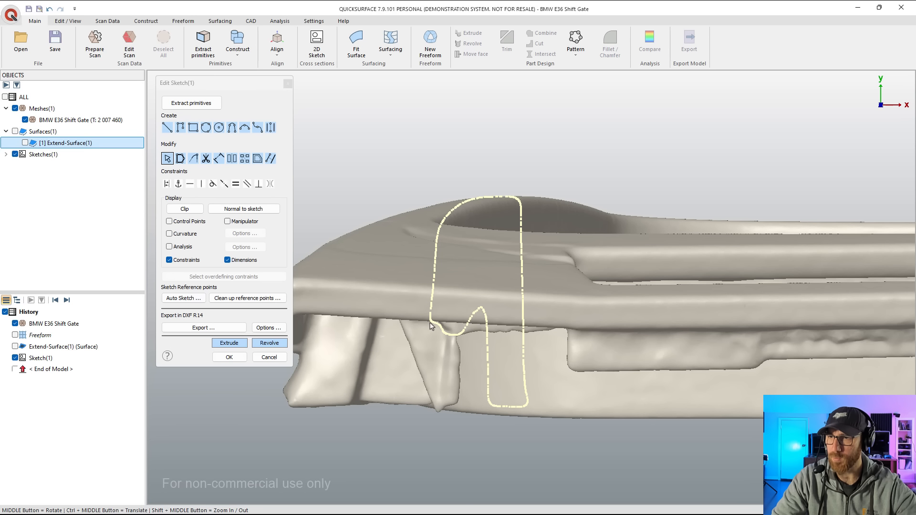
pyautogui.click(167, 128)
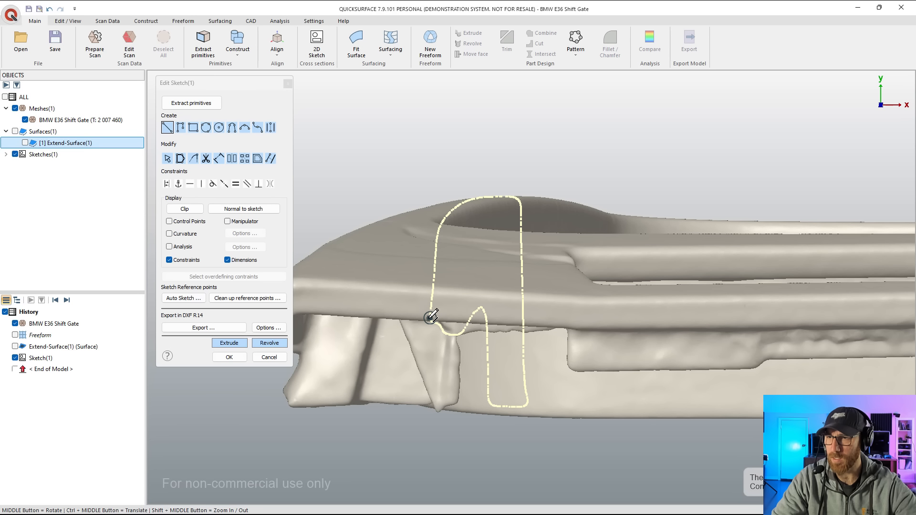
pyautogui.click(431, 317)
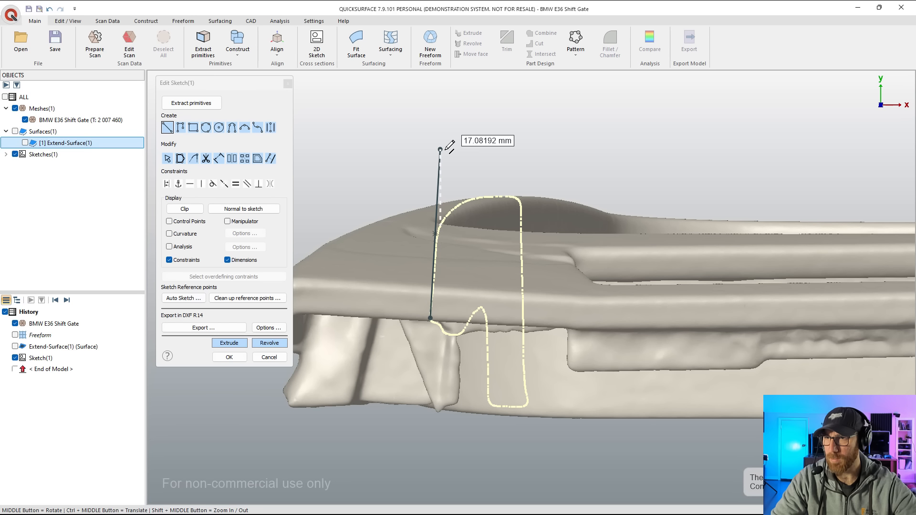
pyautogui.click(445, 149)
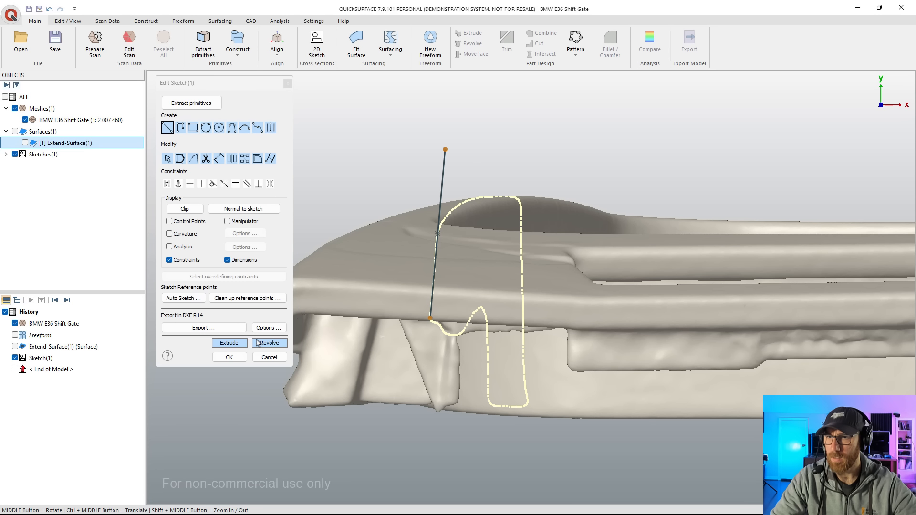
pyautogui.click(238, 358)
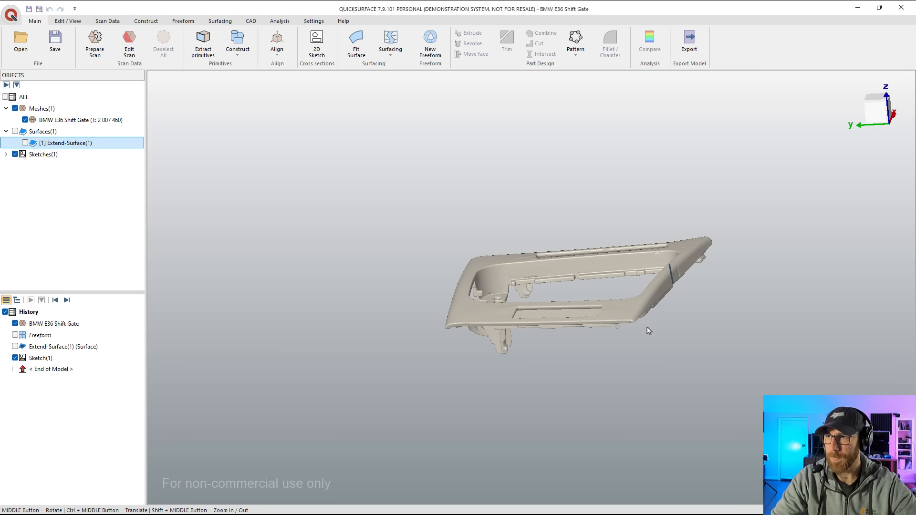
# - Start a 3D sketch and draw a spline along the side wall's lower edge, passing through the lower end of the section line
pyautogui.moveTo(649, 331); pyautogui.dragTo(662, 296, button='middle')
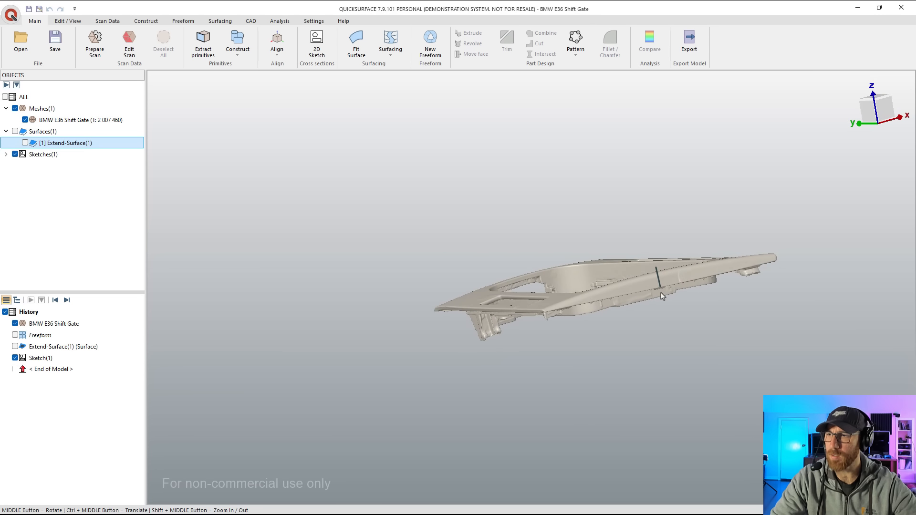
pyautogui.scroll(5, 663, 293)
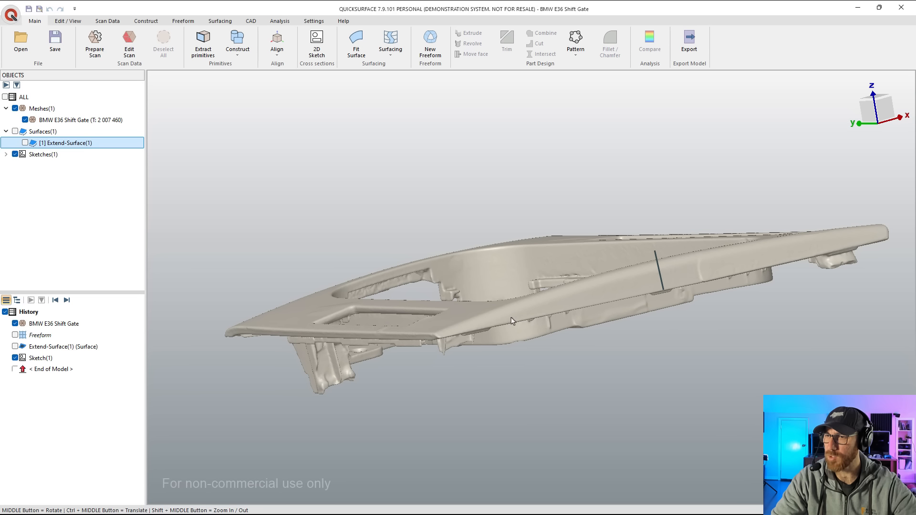
pyautogui.moveTo(591, 298); pyautogui.dragTo(605, 299, button='middle')
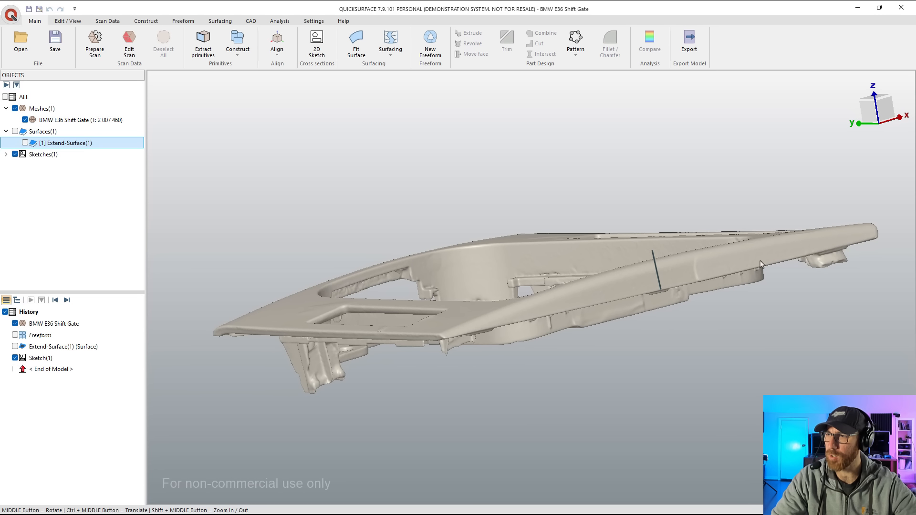
pyautogui.click(390, 45)
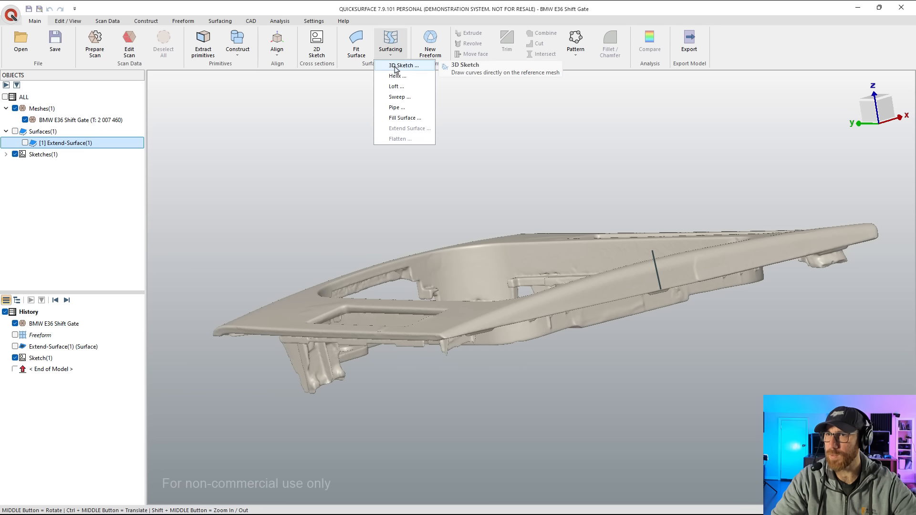
pyautogui.click(402, 67)
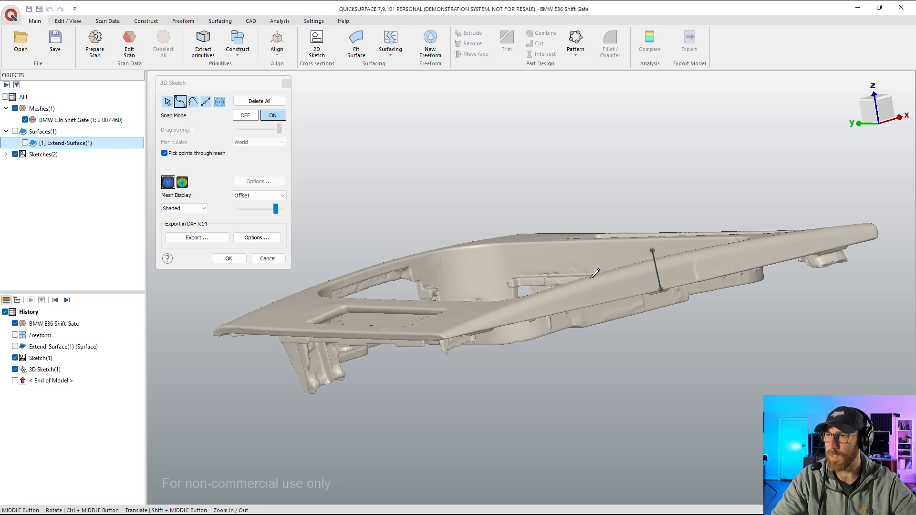
pyautogui.click(447, 337)
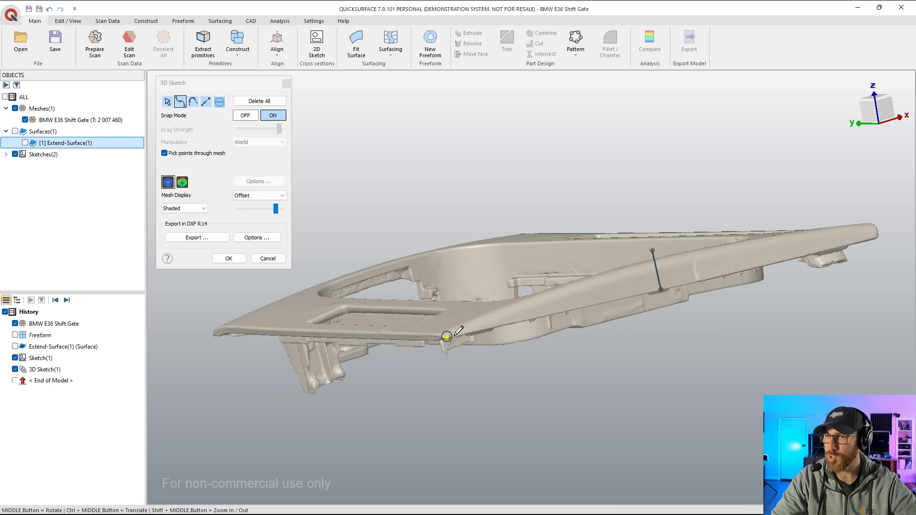
pyautogui.click(593, 301)
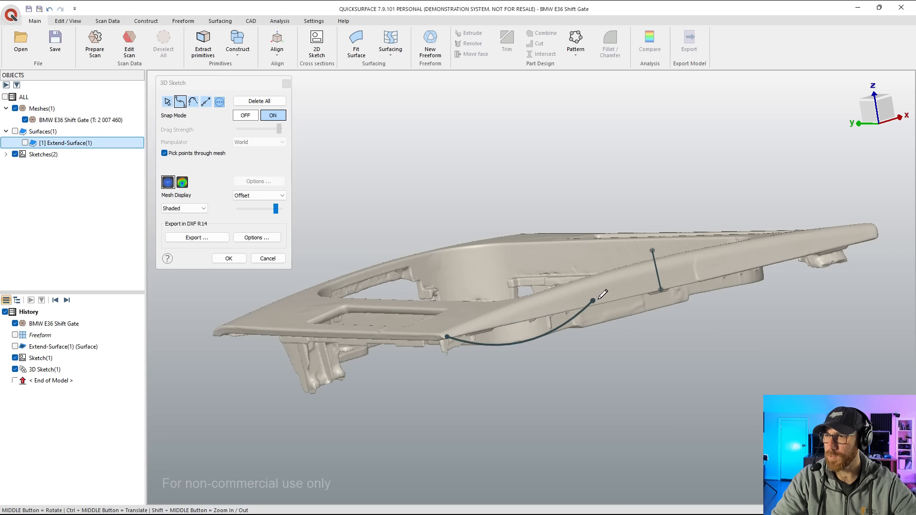
pyautogui.click(661, 289)
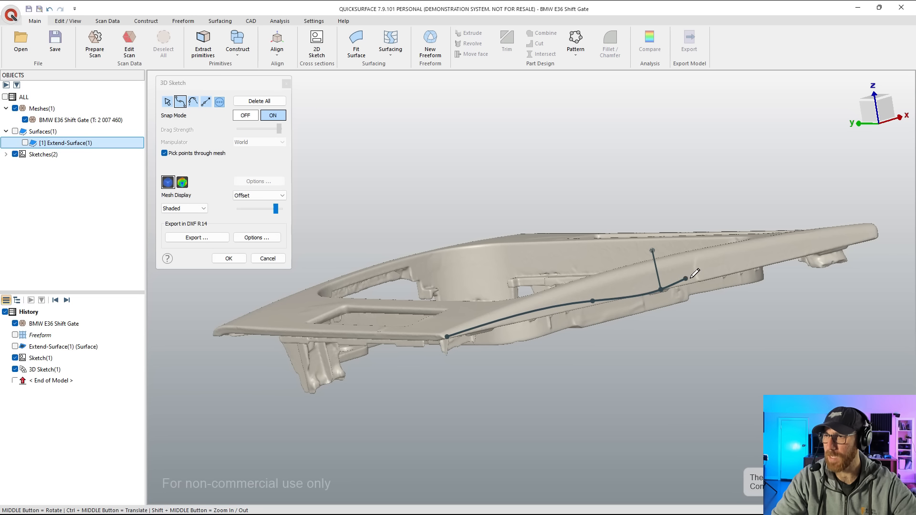
pyautogui.click(780, 259)
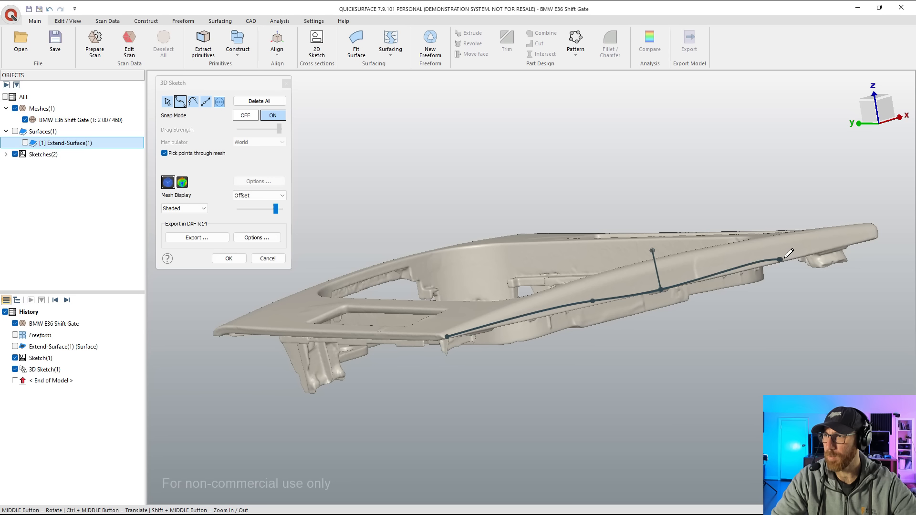
pyautogui.rightClick(876, 233)
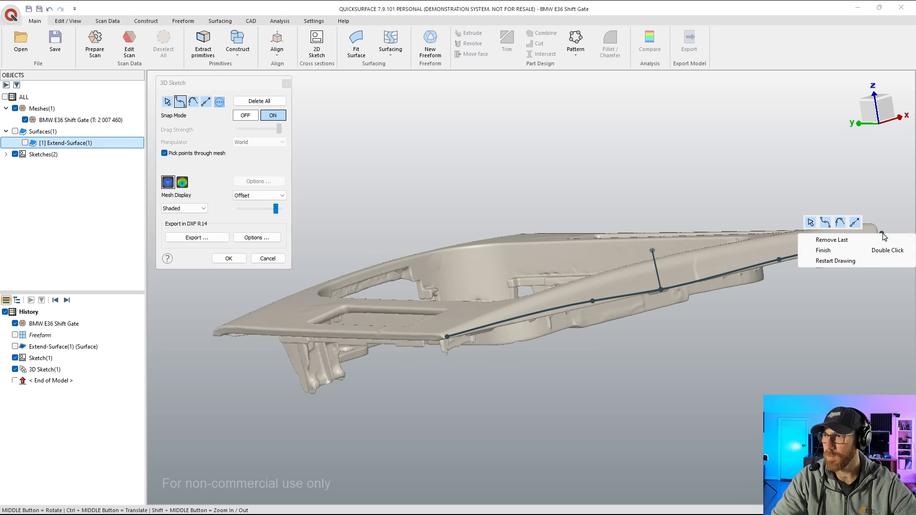
pyautogui.click(828, 251)
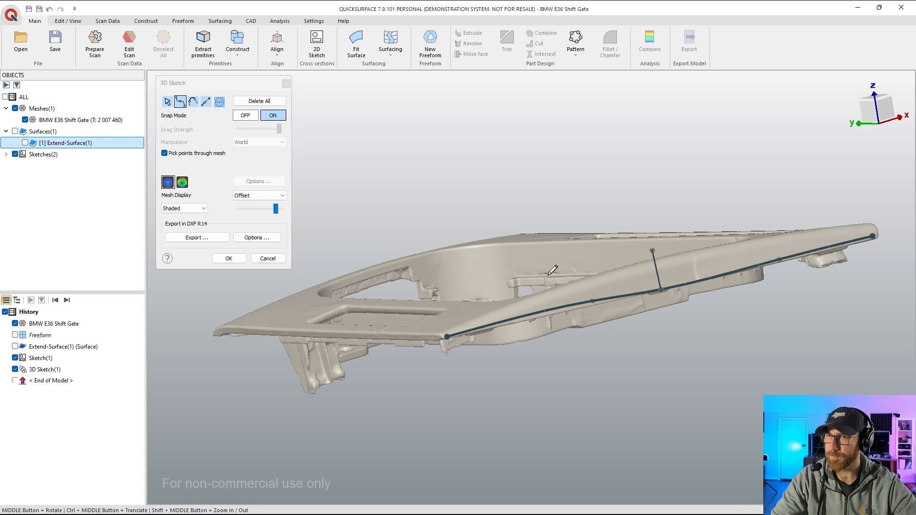
# - Adjust the lower spline's intermediate points on both sides of the section line so it follows the side wall's bottom edge
pyautogui.click(167, 102)
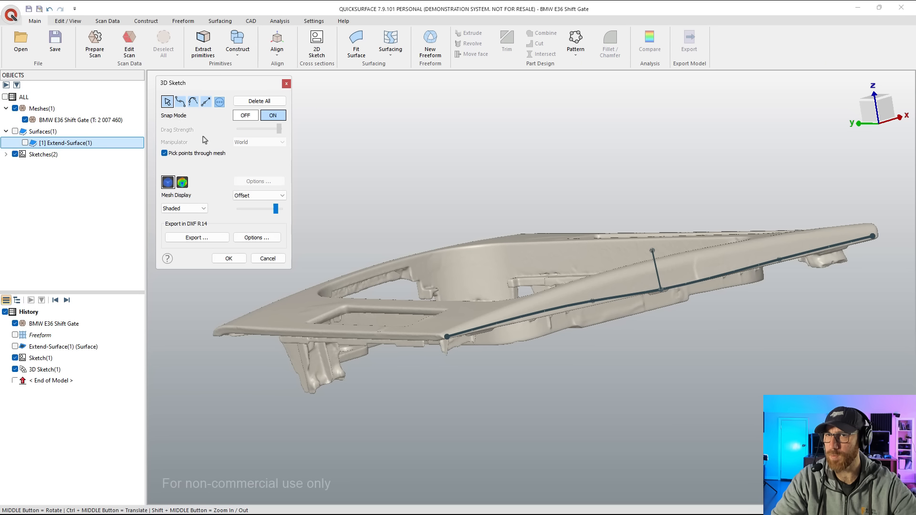
pyautogui.moveTo(593, 303); pyautogui.dragTo(587, 310)
pyautogui.moveTo(587, 310); pyautogui.dragTo(749, 294, button='middle')
pyautogui.scroll(5, 749, 294)
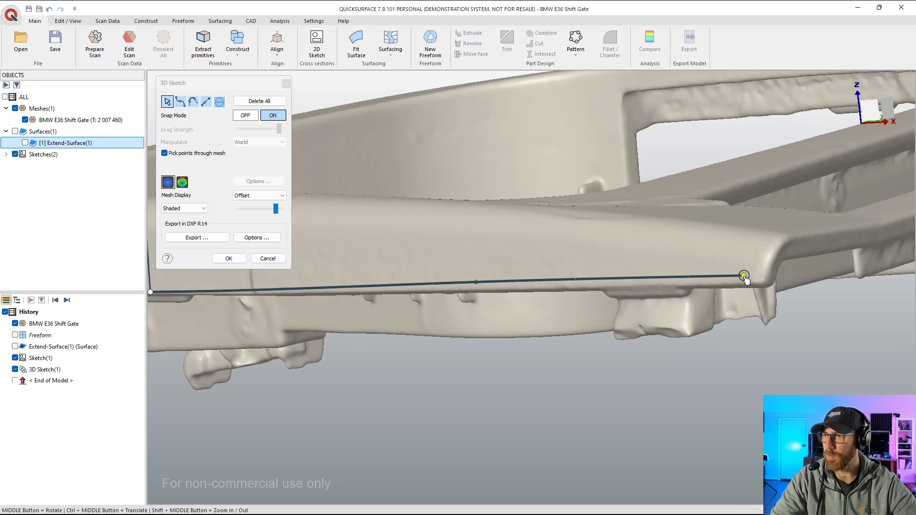
pyautogui.moveTo(476, 282); pyautogui.dragTo(505, 290)
pyautogui.scroll(-5, 754, 291)
pyautogui.scroll(2, 511, 292)
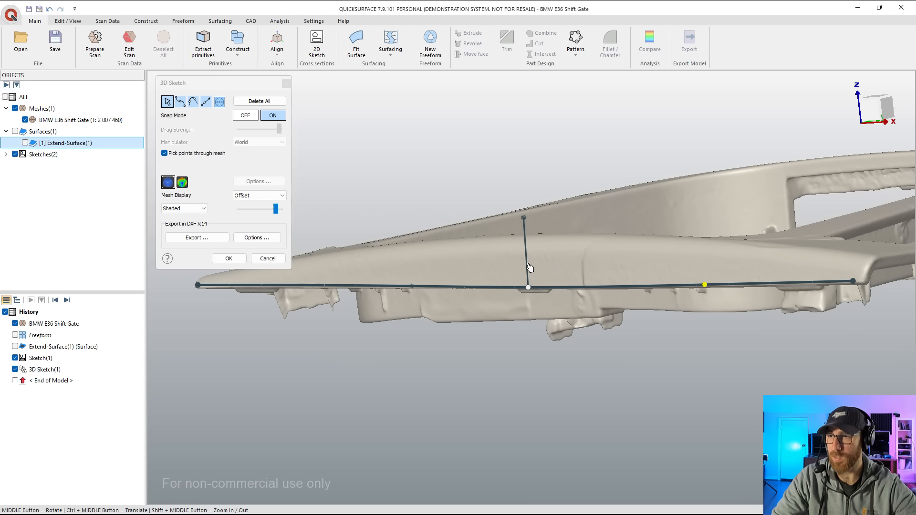
pyautogui.moveTo(528, 286); pyautogui.dragTo(611, 297, button='middle')
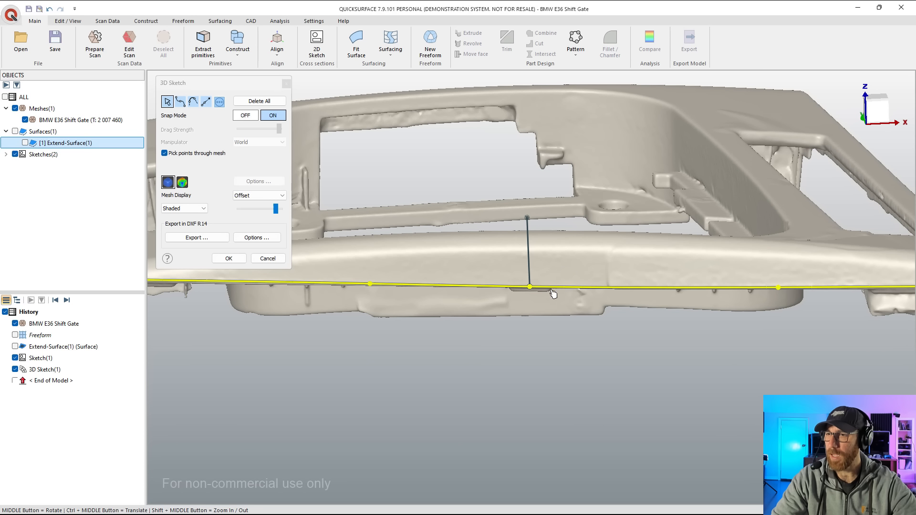
pyautogui.scroll(-3, 548, 284)
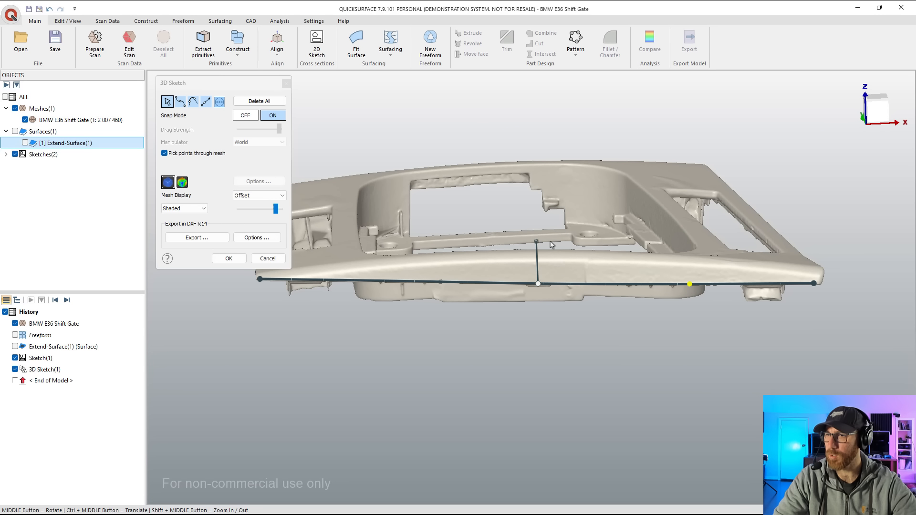
# - Draw a second spline along the upper part of the same side wall, crossing the section line near its middle
pyautogui.click(328, 277)
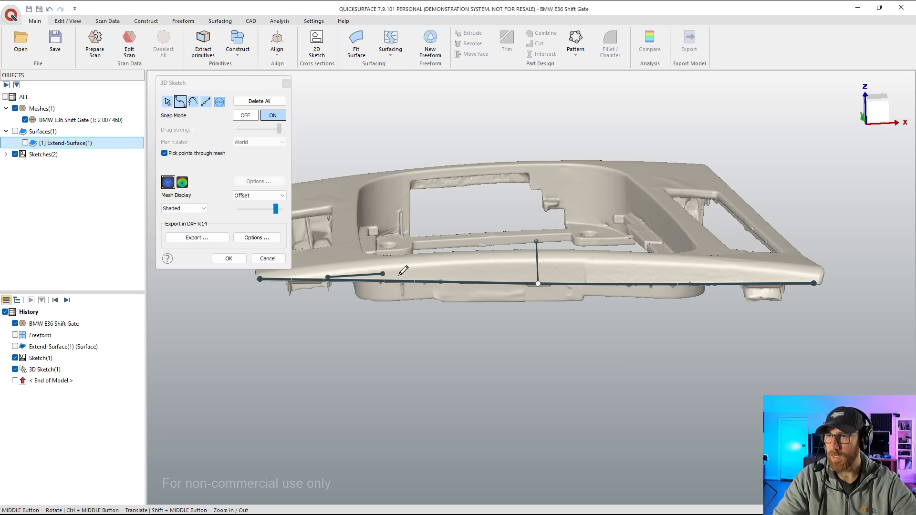
pyautogui.click(455, 266)
pyautogui.click(538, 263)
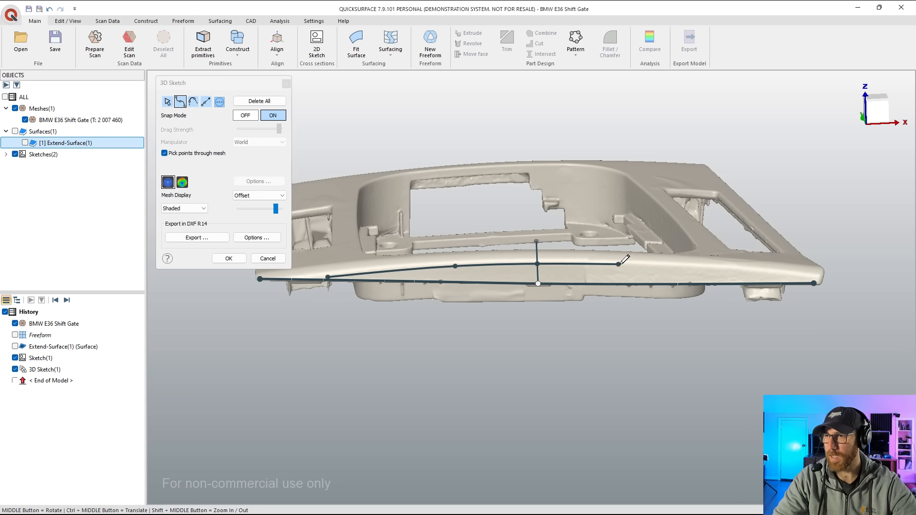
pyautogui.click(655, 265)
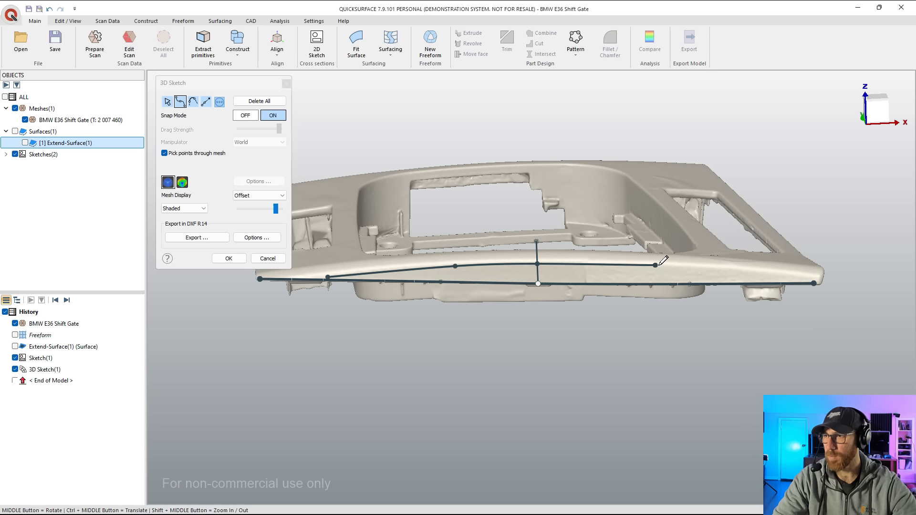
pyautogui.click(797, 277)
pyautogui.rightClick(811, 272)
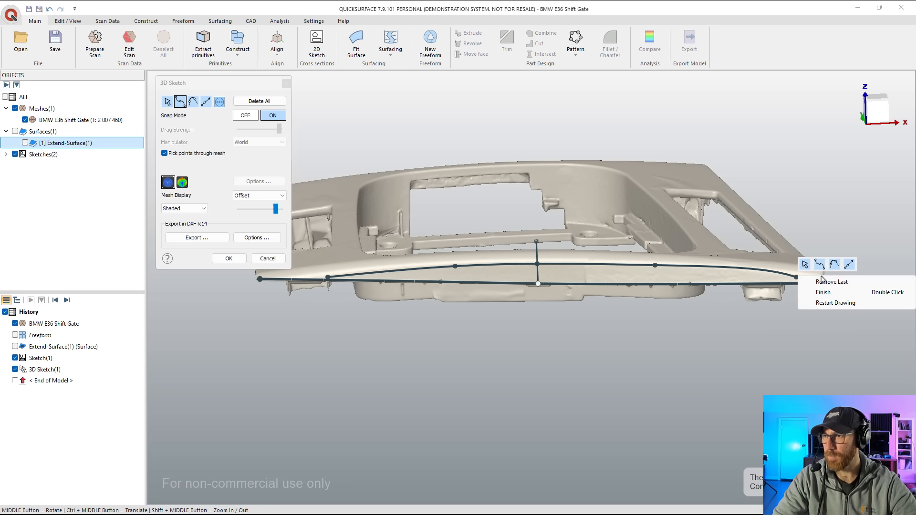
pyautogui.click(837, 289)
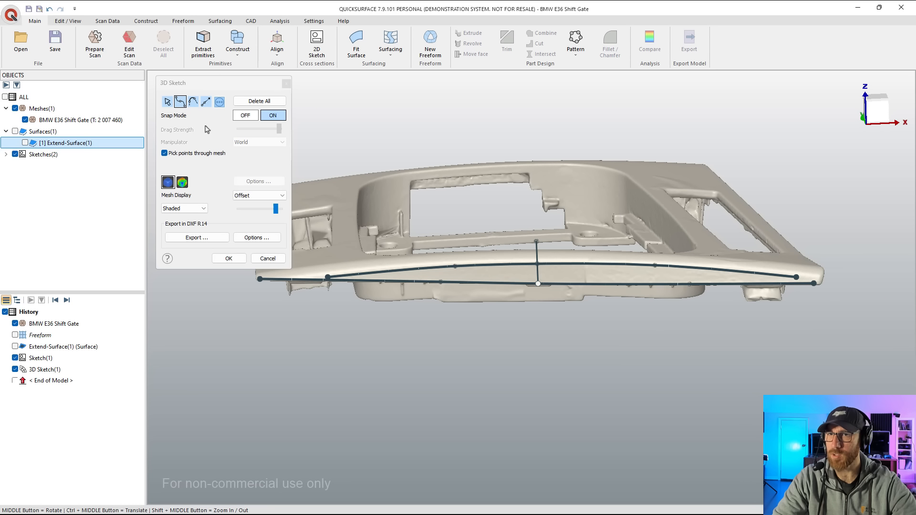
# - Extend the upper spline at both ends past the scan's corners and finish the 3D sketch
pyautogui.click(167, 101)
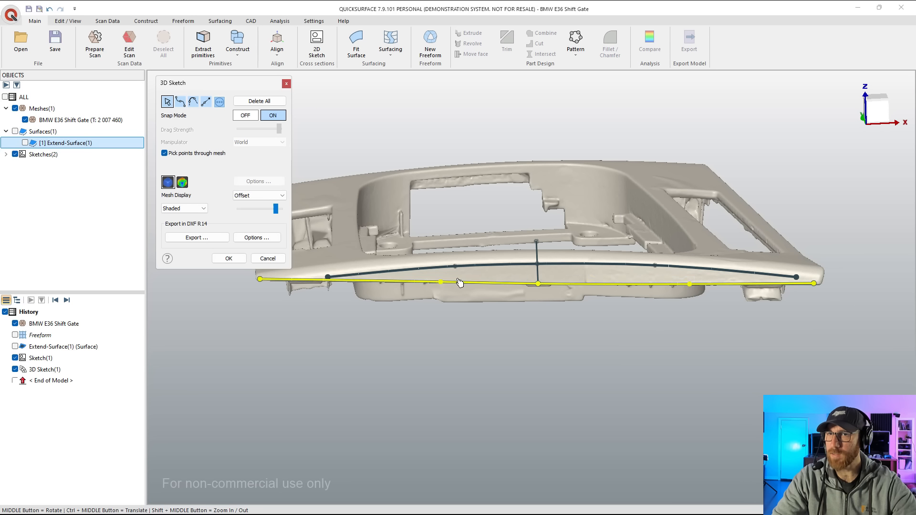
pyautogui.click(579, 265)
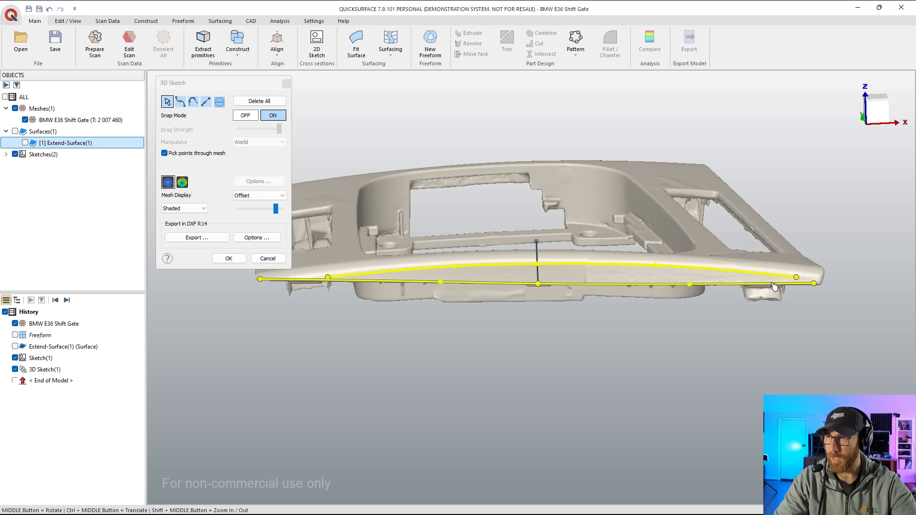
pyautogui.click(710, 314)
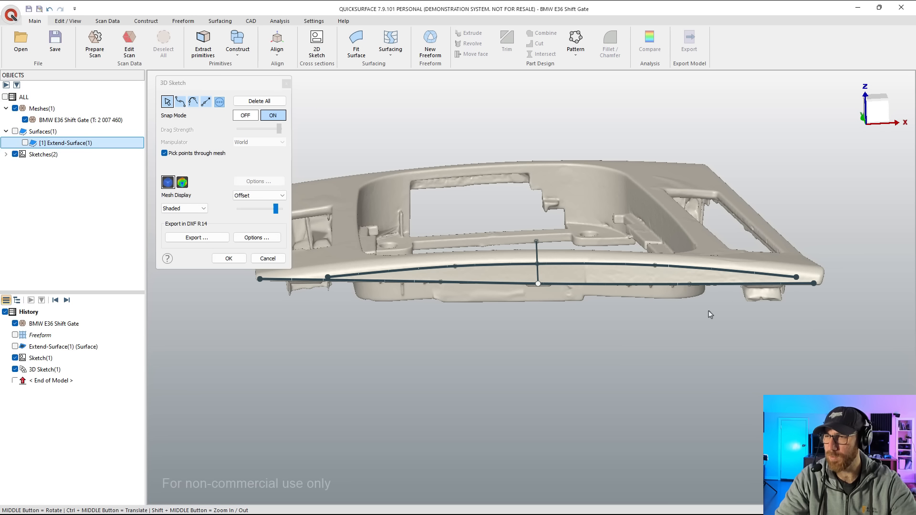
pyautogui.click(206, 102)
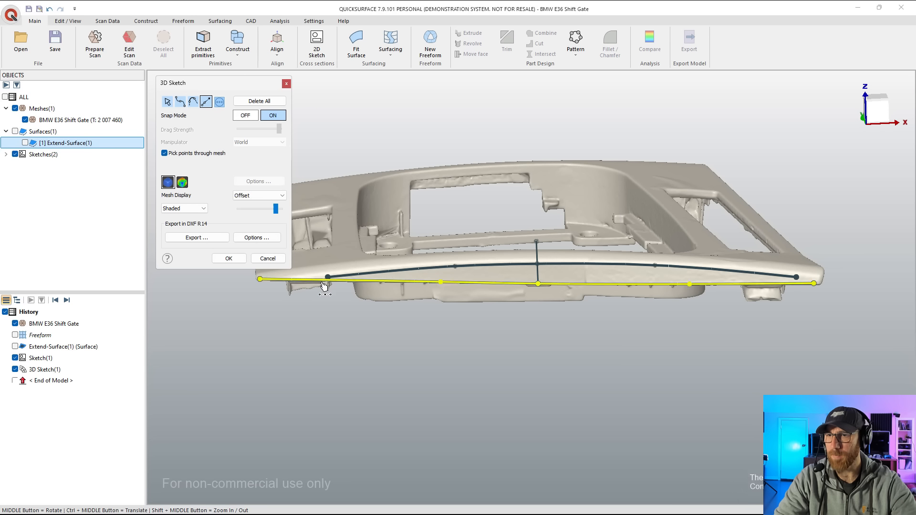
pyautogui.moveTo(241, 300); pyautogui.dragTo(237, 302)
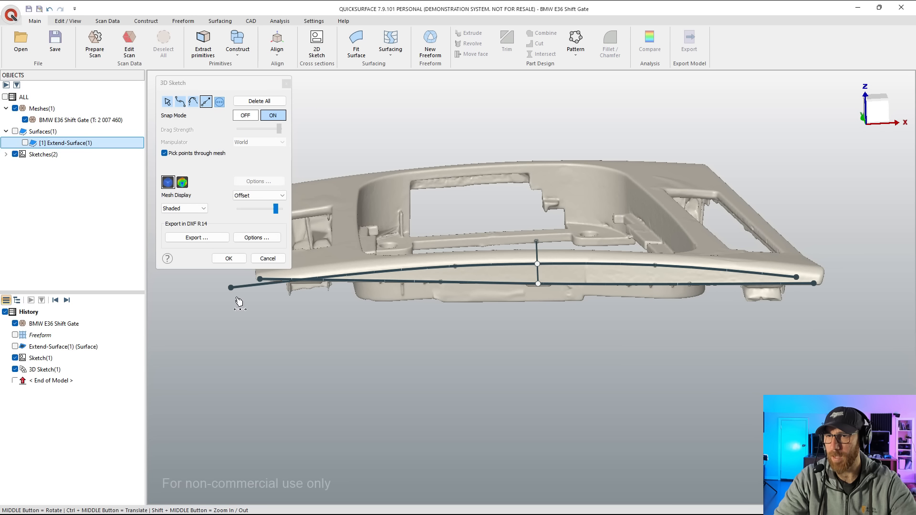
pyautogui.moveTo(796, 278)
pyautogui.mouseDown()
pyautogui.moveTo(859, 302)
pyautogui.moveTo(863, 293)
pyautogui.mouseUp()
pyautogui.moveTo(750, 279)
pyautogui.mouseDown(button='middle')
pyautogui.moveTo(644, 327)
pyautogui.moveTo(418, 369)
pyautogui.moveTo(684, 348)
pyautogui.mouseUp(button='middle')
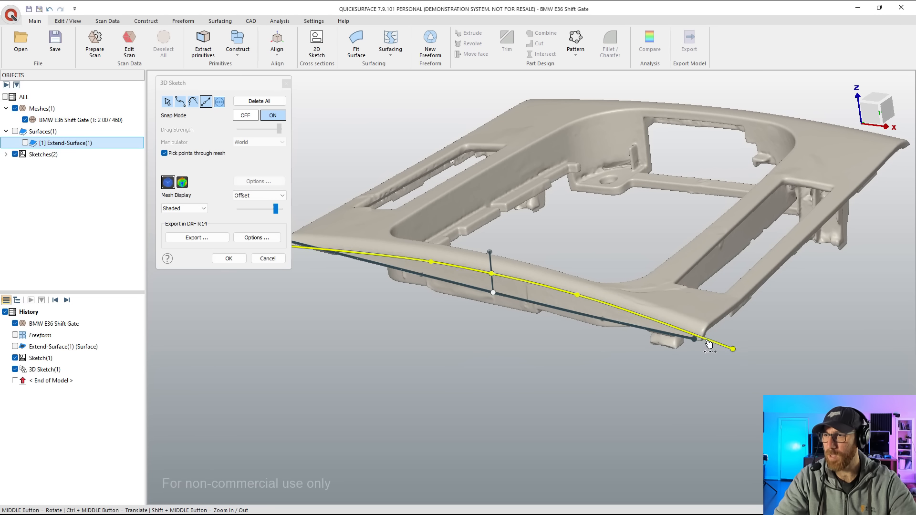
pyautogui.click(491, 274)
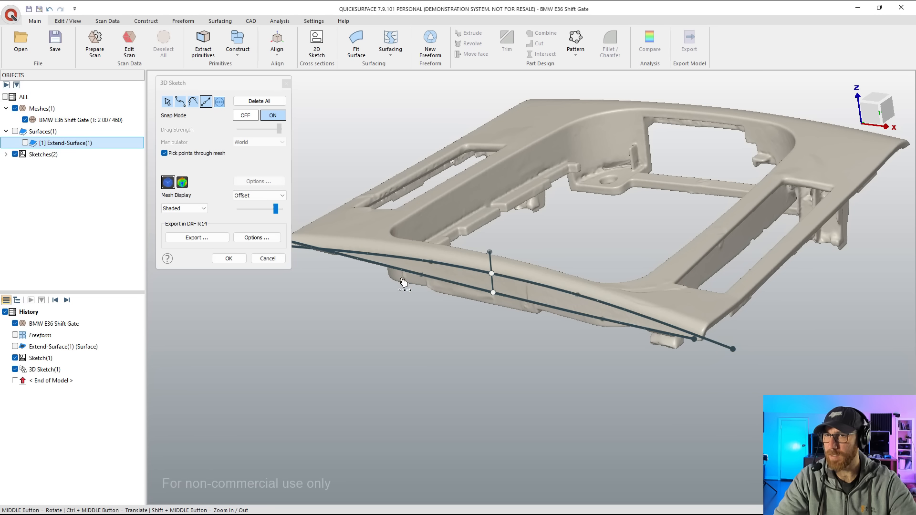
pyautogui.click(232, 259)
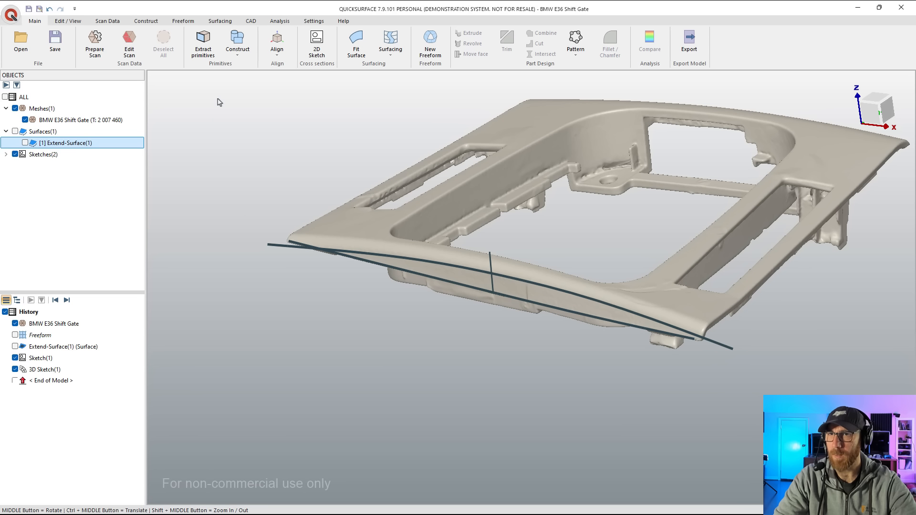
# - Loft a surface along the side wall from the upper spline and the section line, with Simple vertex matching and 0 mm expansion
pyautogui.click(390, 44)
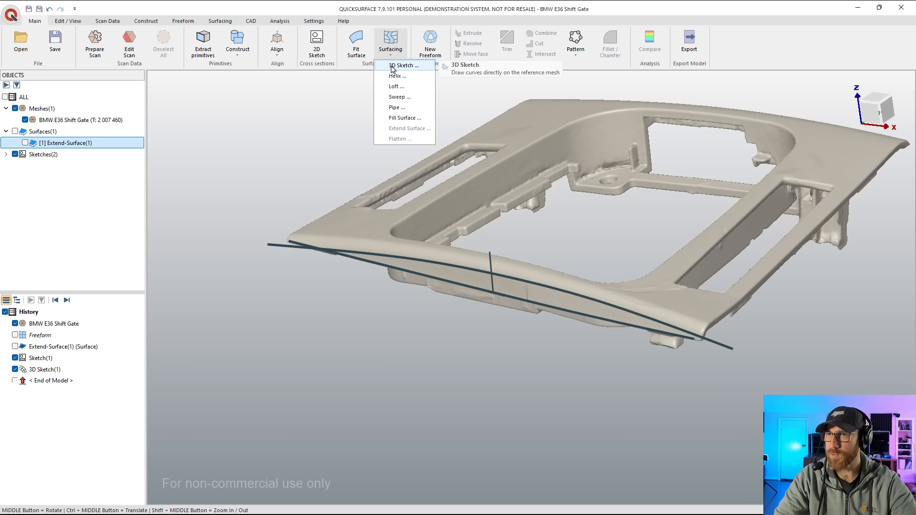
pyautogui.click(396, 87)
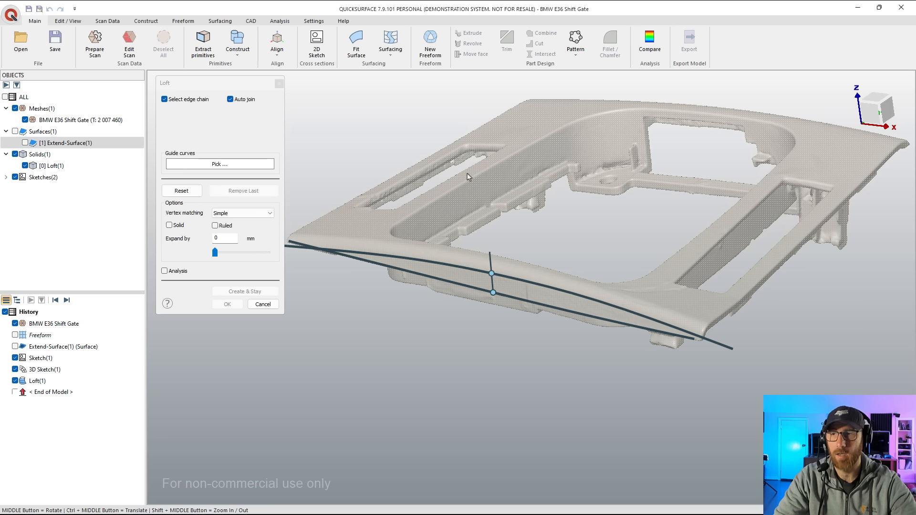
pyautogui.click(502, 277)
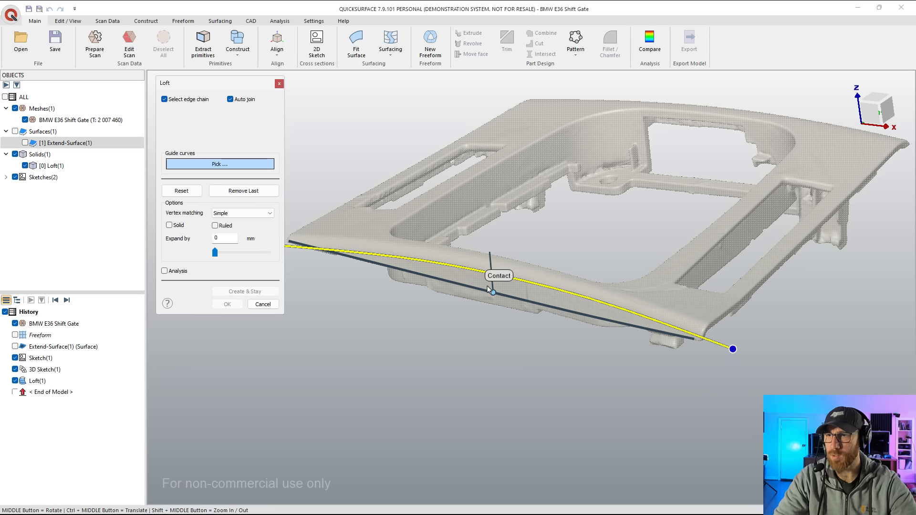
pyautogui.click(495, 287)
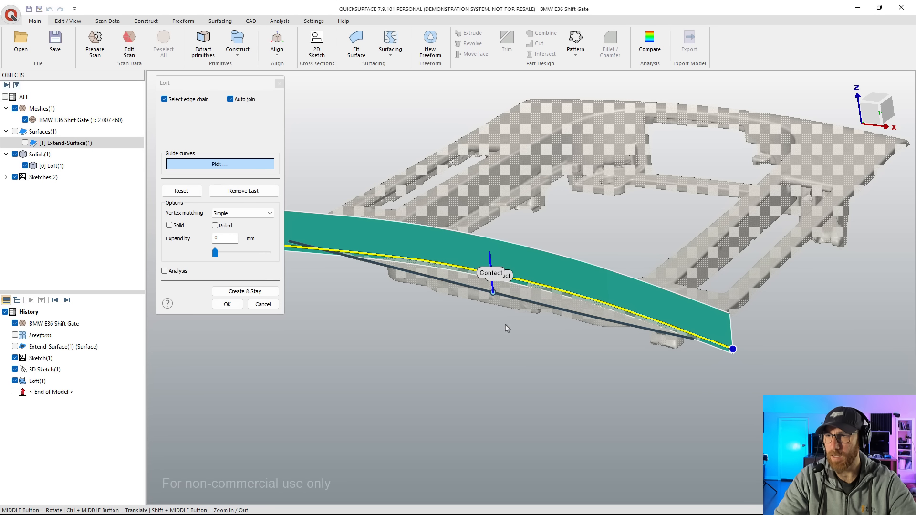
pyautogui.moveTo(495, 286)
pyautogui.mouseDown(button='middle')
pyautogui.moveTo(455, 276)
pyautogui.moveTo(358, 282)
pyautogui.moveTo(384, 274)
pyautogui.moveTo(491, 281)
pyautogui.moveTo(511, 293)
pyautogui.mouseUp(button='middle')
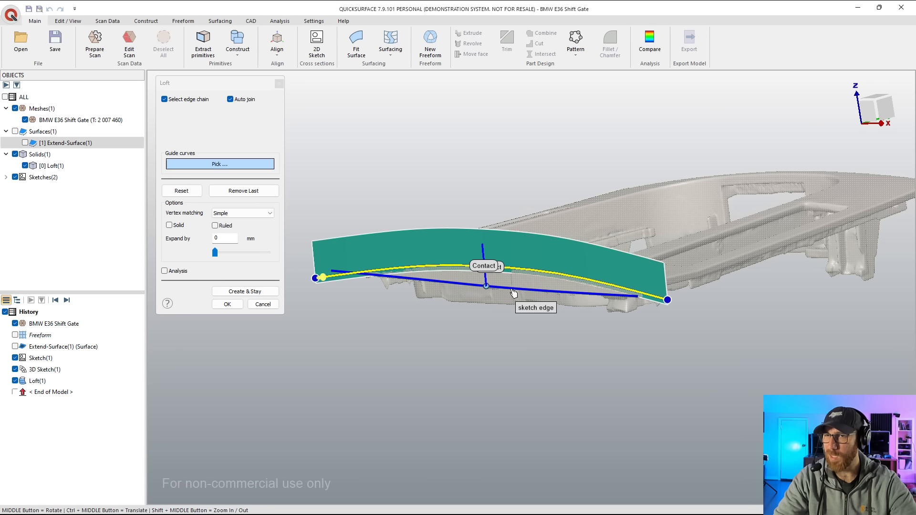
pyautogui.click(227, 304)
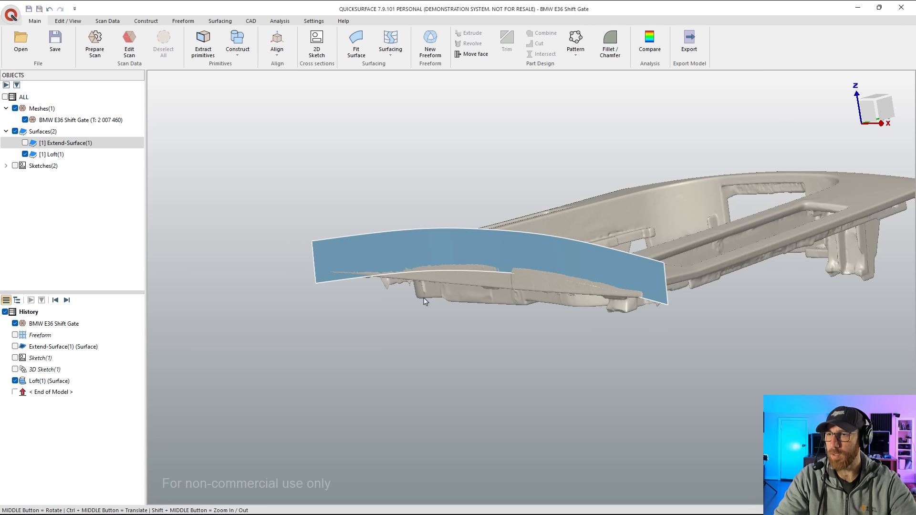
# - Extend the lofted side wall surface by about 15.5 mm beyond its lower edge, with edge chain selection off
pyautogui.click(411, 249)
pyautogui.click(390, 54)
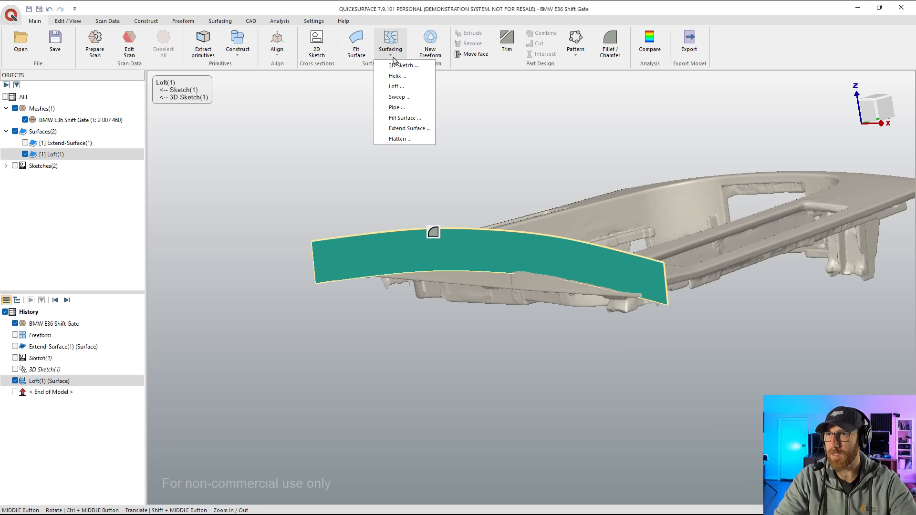
pyautogui.click(405, 129)
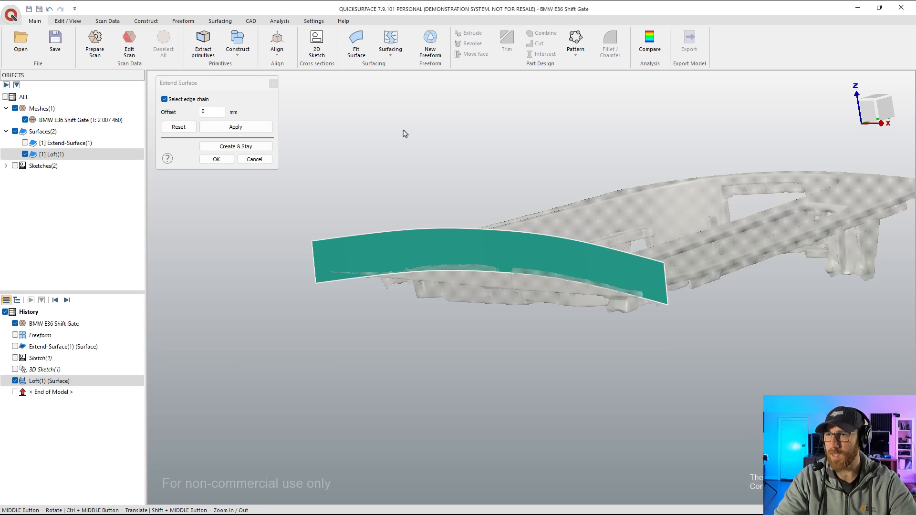
pyautogui.click(165, 100)
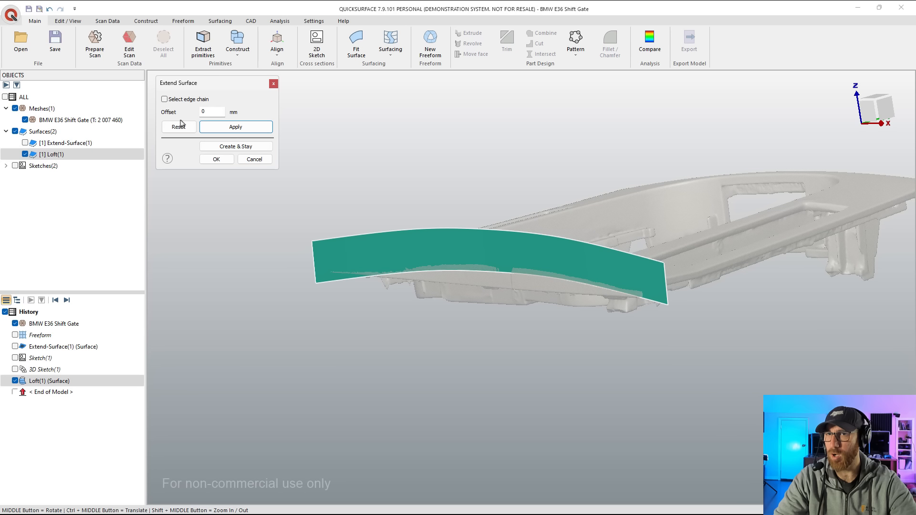
pyautogui.click(491, 276)
pyautogui.moveTo(491, 277); pyautogui.dragTo(552, 316)
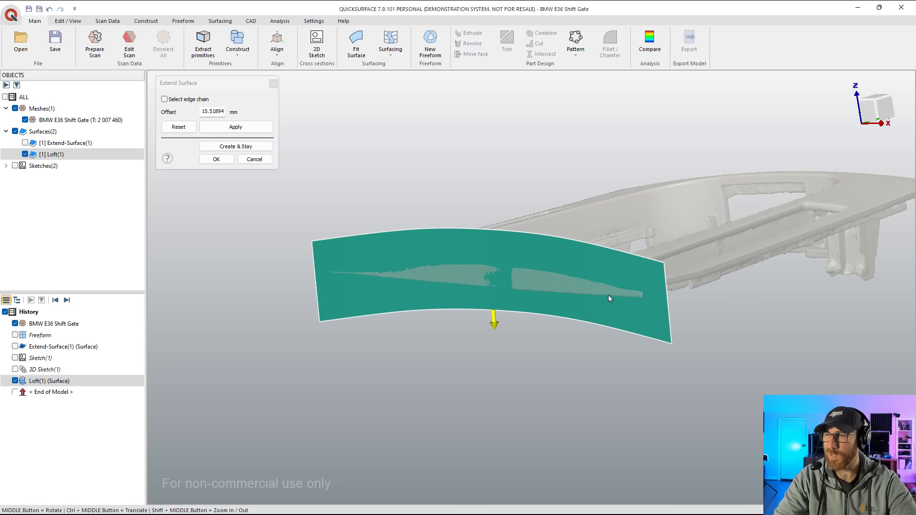
pyautogui.click(213, 159)
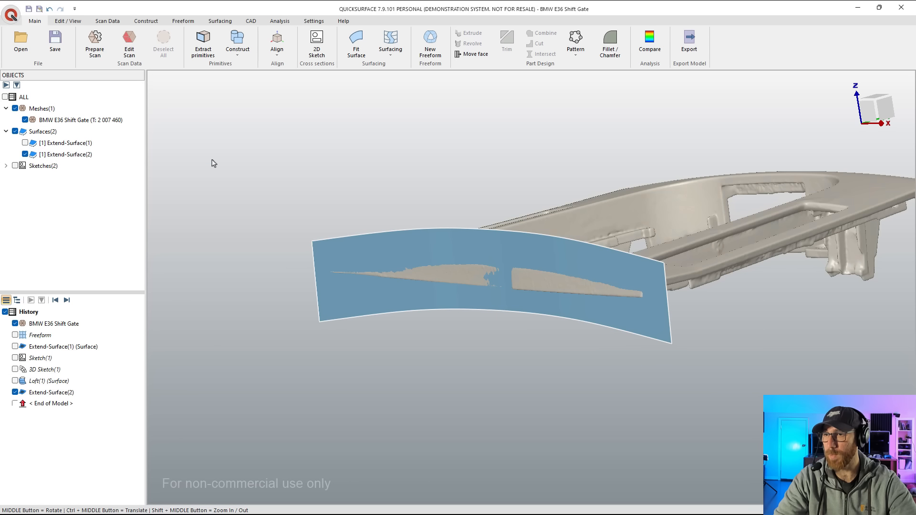
# - Examine how the extended side wall surface fits the sketch curves and scan and intersects the extended freeform surface
pyautogui.click(15, 165)
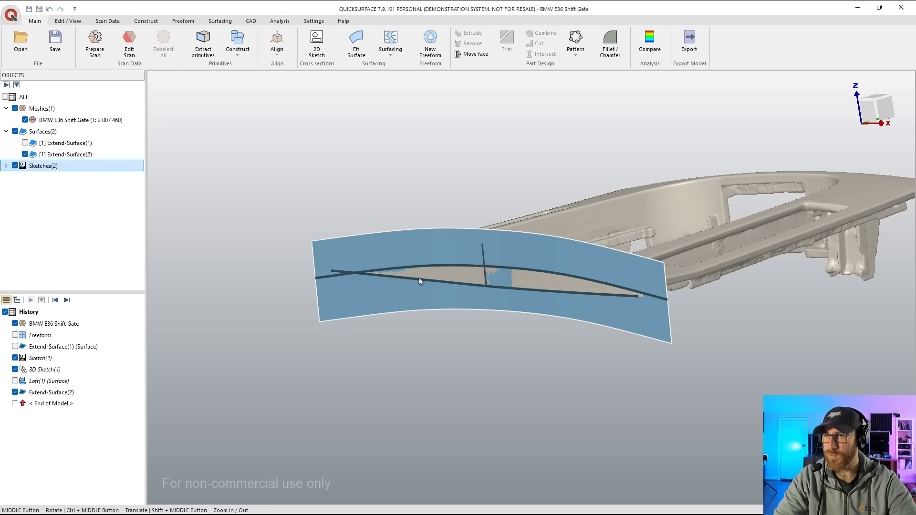
pyautogui.click(25, 154)
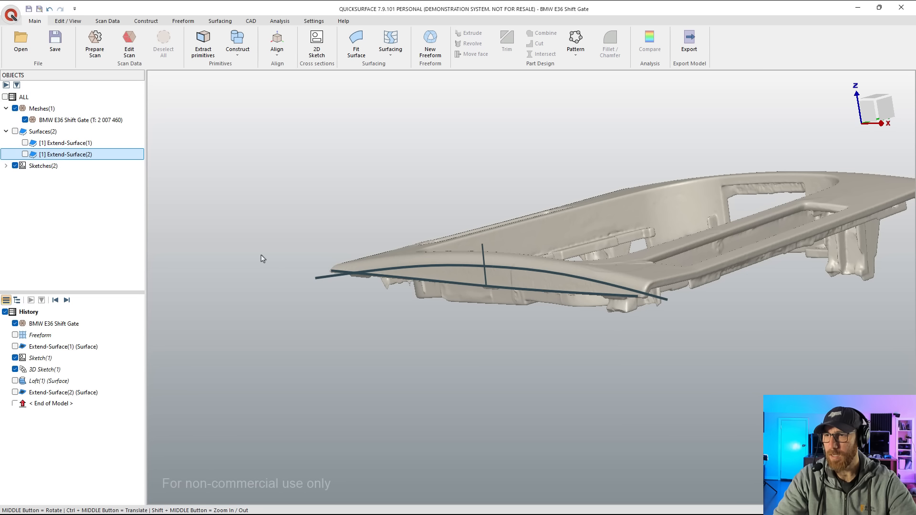
pyautogui.click(14, 166)
pyautogui.click(25, 154)
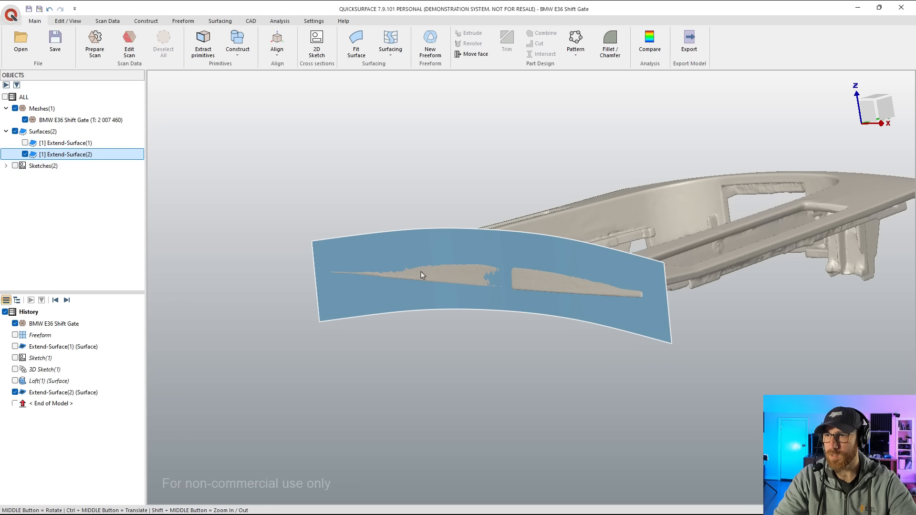
pyautogui.moveTo(560, 311); pyautogui.dragTo(362, 286, button='middle')
pyautogui.click(25, 143)
pyautogui.moveTo(362, 248); pyautogui.dragTo(564, 224, button='middle')
pyautogui.click(565, 222)
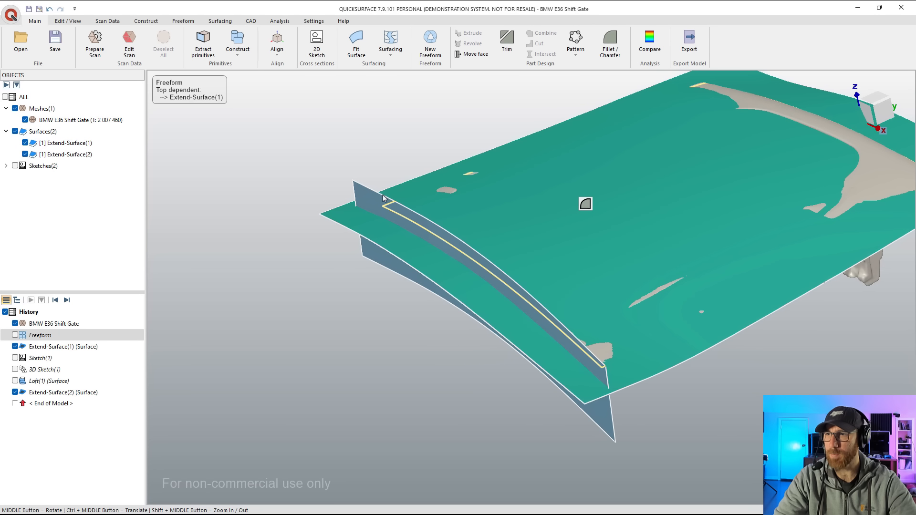
pyautogui.click(362, 194)
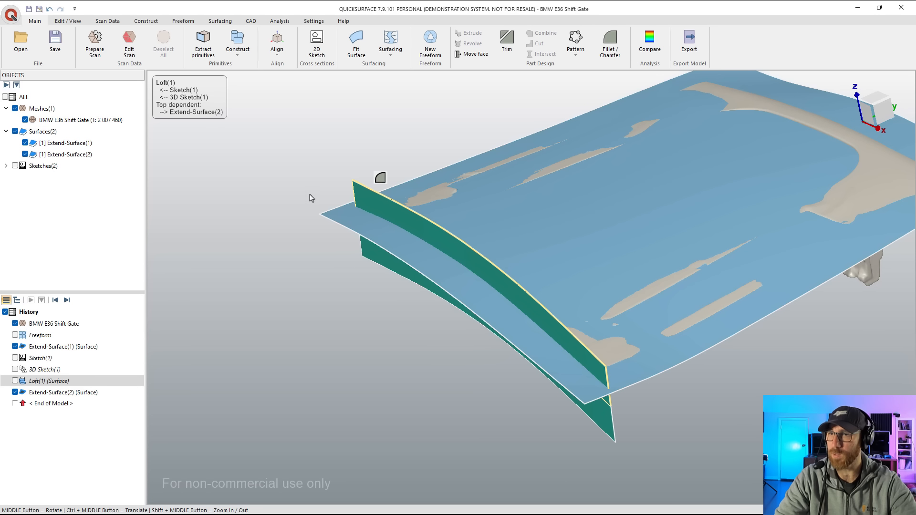
pyautogui.scroll(-2, 308, 205)
pyautogui.click(25, 143)
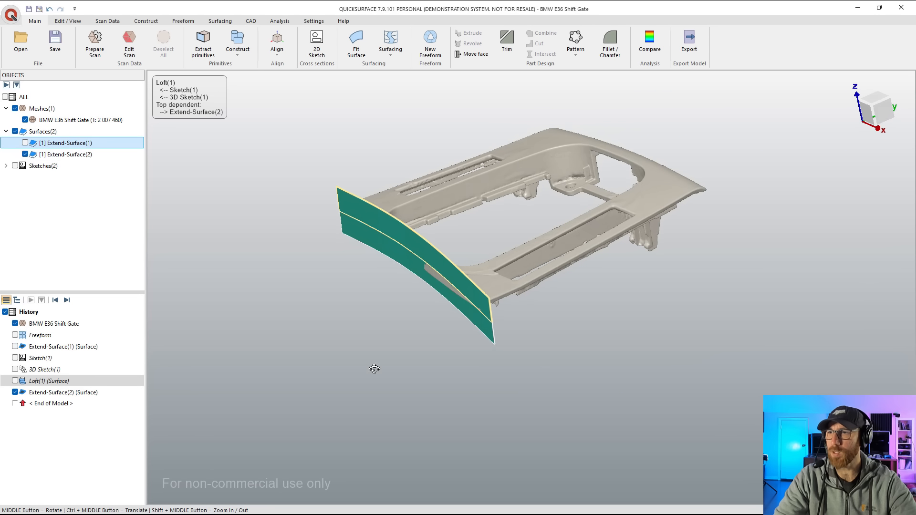
# - Draw a five-point spline in a new 3D sketch along the bottom outer edge of the scan's opposite side
pyautogui.moveTo(374, 368); pyautogui.dragTo(678, 189, button='middle')
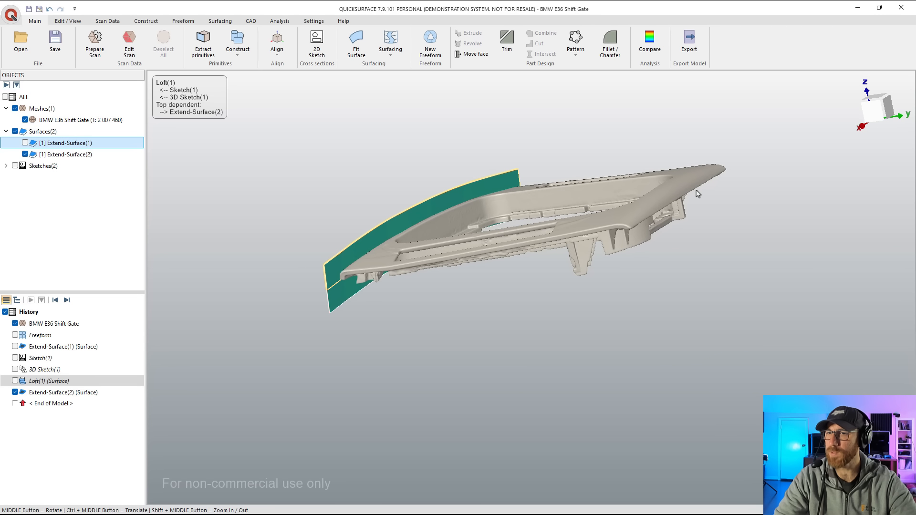
pyautogui.scroll(2, 697, 193)
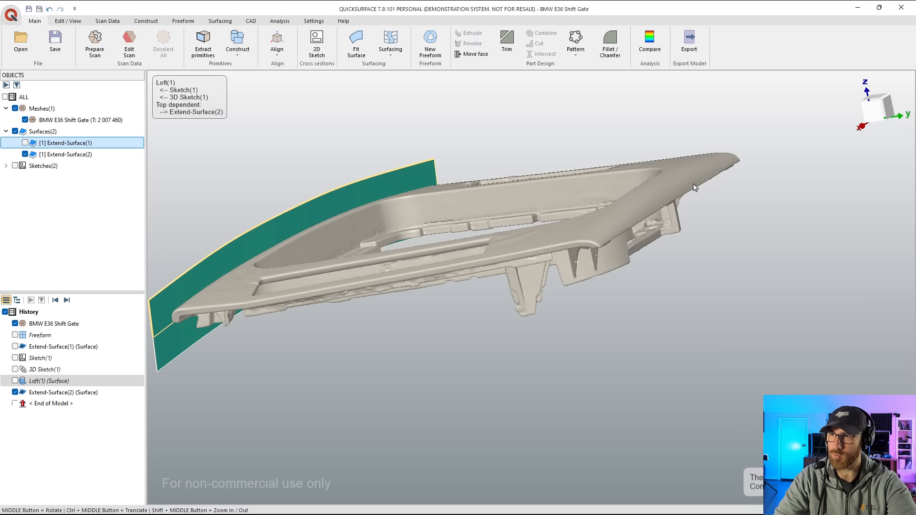
pyautogui.moveTo(703, 207); pyautogui.dragTo(644, 241, button='middle')
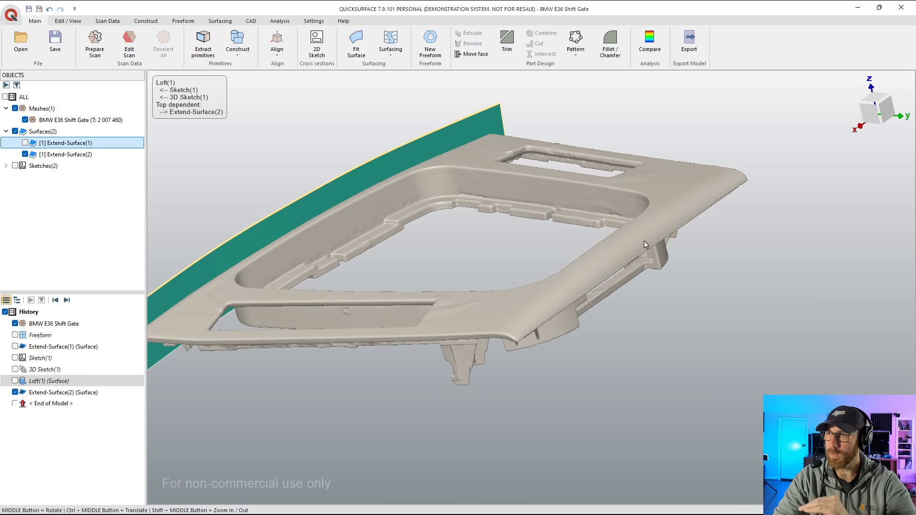
pyautogui.scroll(3, 619, 257)
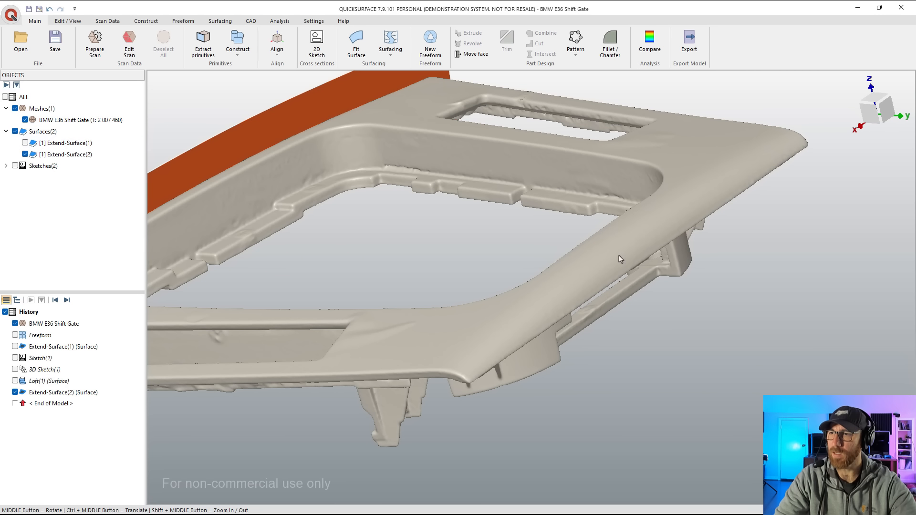
pyautogui.click(390, 50)
pyautogui.click(403, 67)
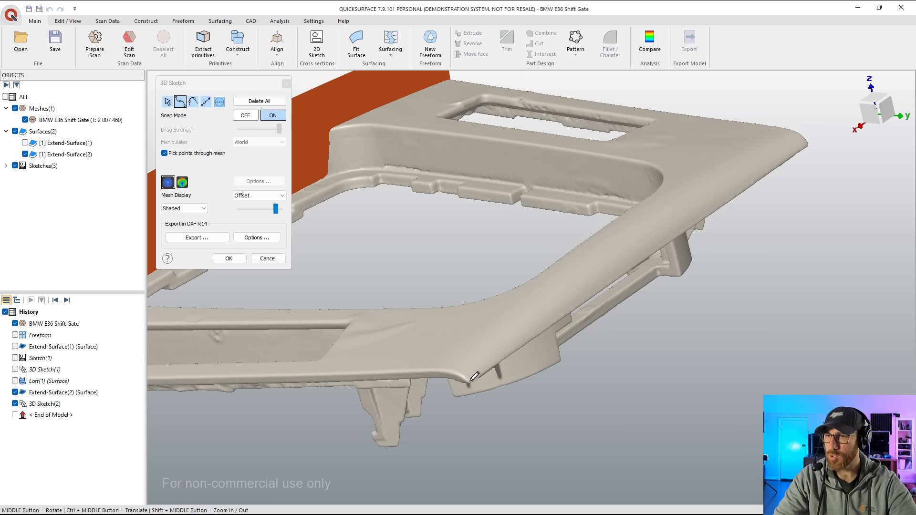
pyautogui.click(586, 299)
pyautogui.click(675, 236)
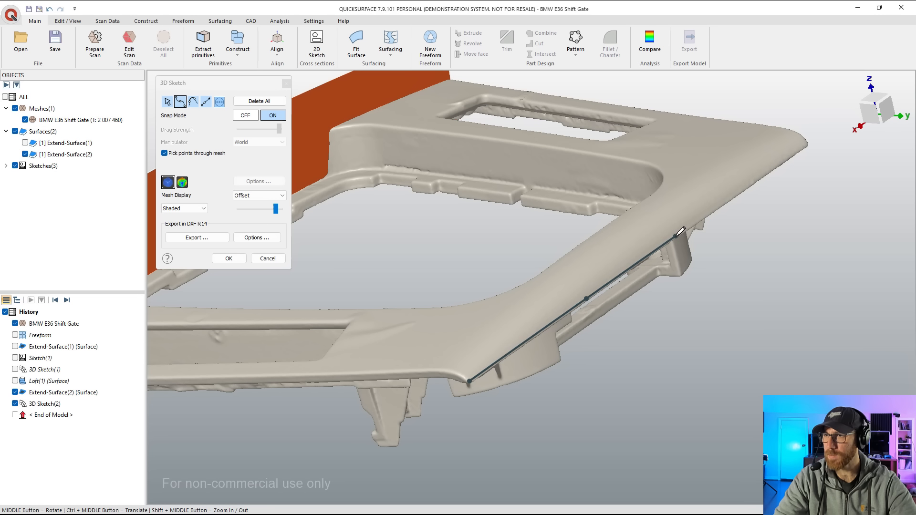
pyautogui.click(761, 176)
pyautogui.click(805, 145)
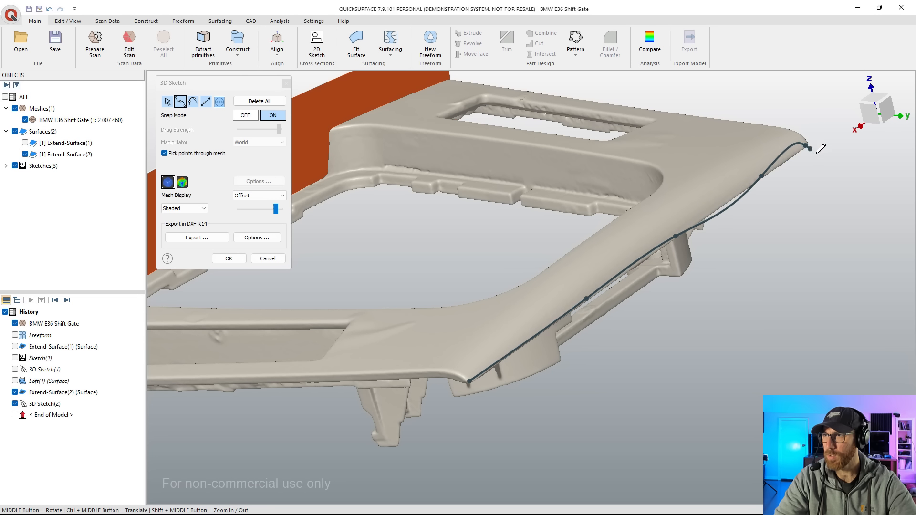
pyautogui.rightClick(834, 158)
pyautogui.click(834, 172)
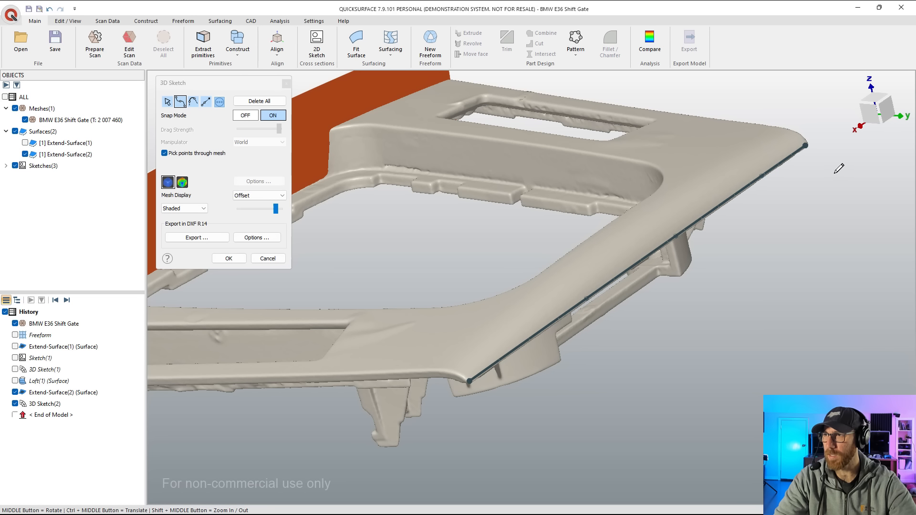
# - Extend the new spline at both ends past the scan's corners and finish the 3D sketch
pyautogui.click(206, 102)
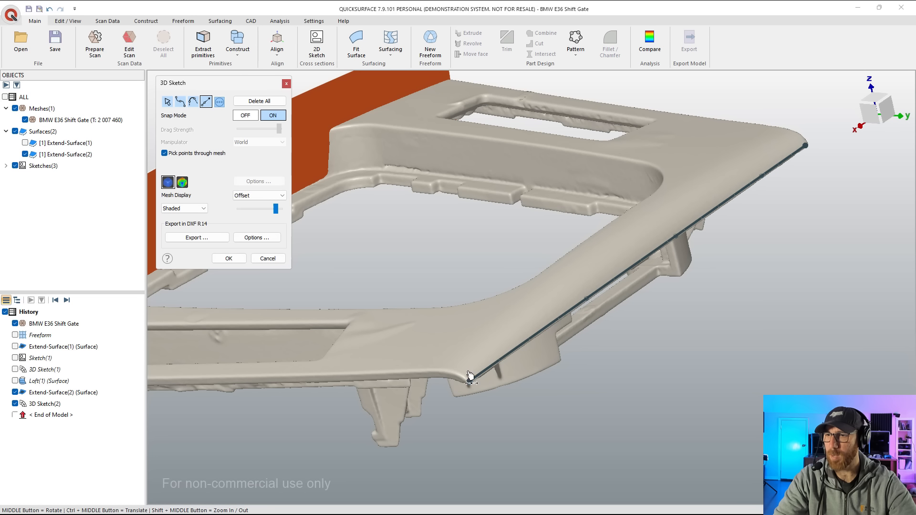
pyautogui.moveTo(470, 381); pyautogui.dragTo(444, 399)
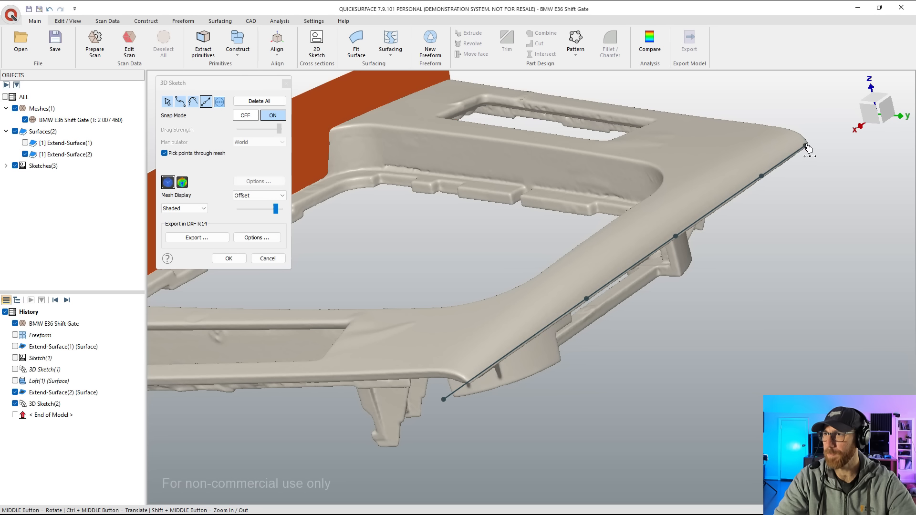
pyautogui.moveTo(824, 129); pyautogui.dragTo(828, 128)
pyautogui.click(229, 258)
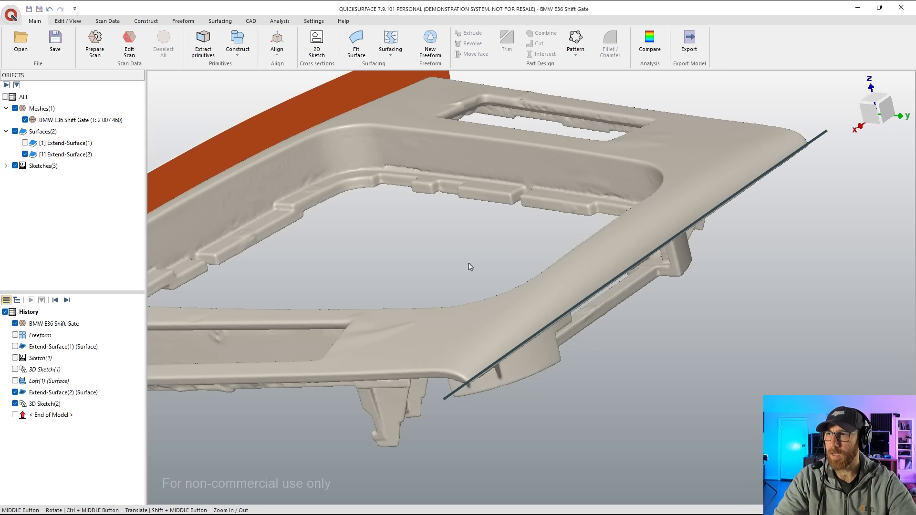
# - Sketch a line about 8.2 mm long on the OYZ plane, from the spline's intersection point upward along the rim's outer profile
pyautogui.scroll(-3, 476, 253)
pyautogui.click(317, 43)
pyautogui.click(237, 133)
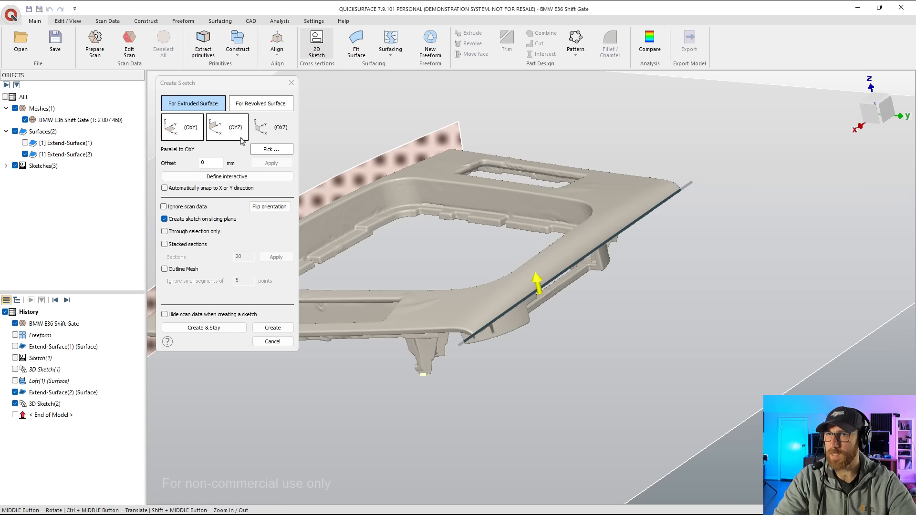
pyautogui.click(273, 327)
pyautogui.scroll(5, 677, 279)
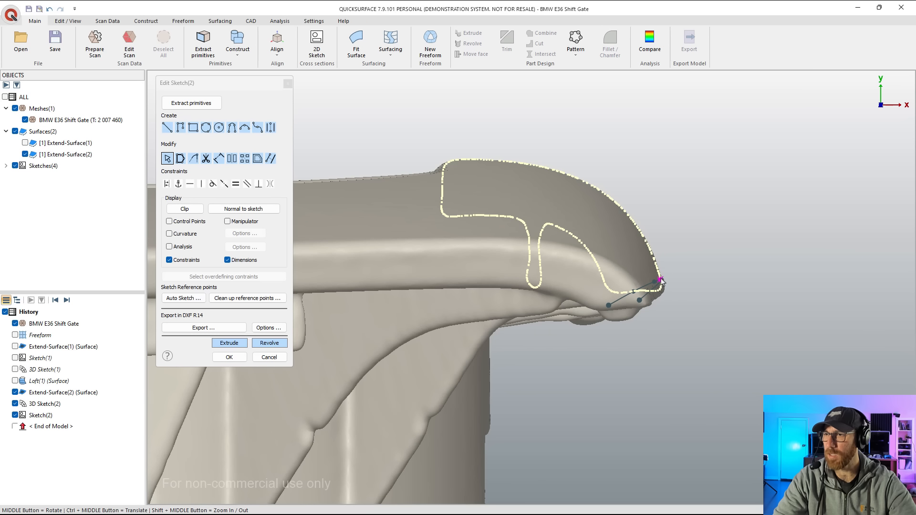
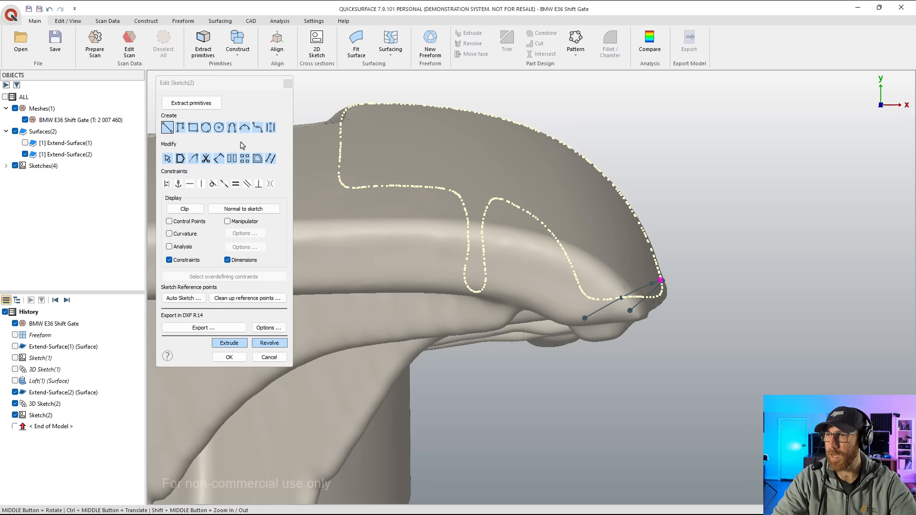
pyautogui.click(661, 280)
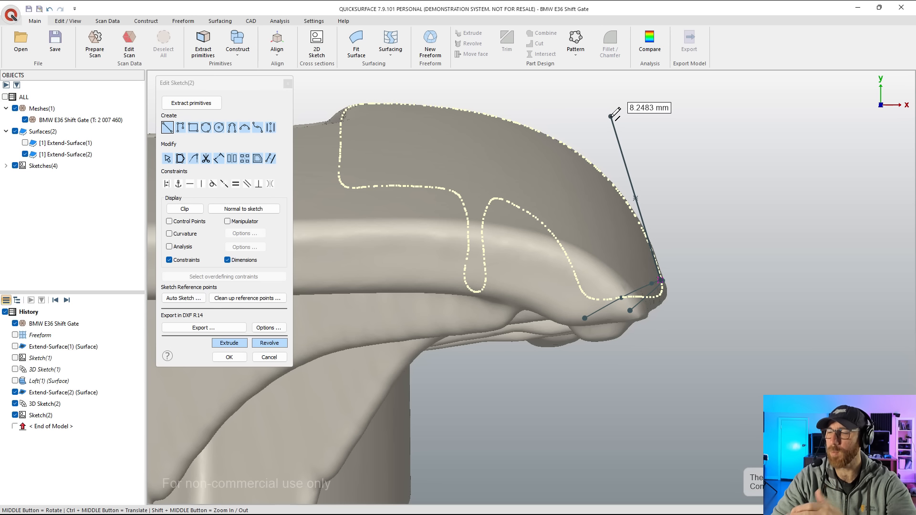
pyautogui.click(611, 115)
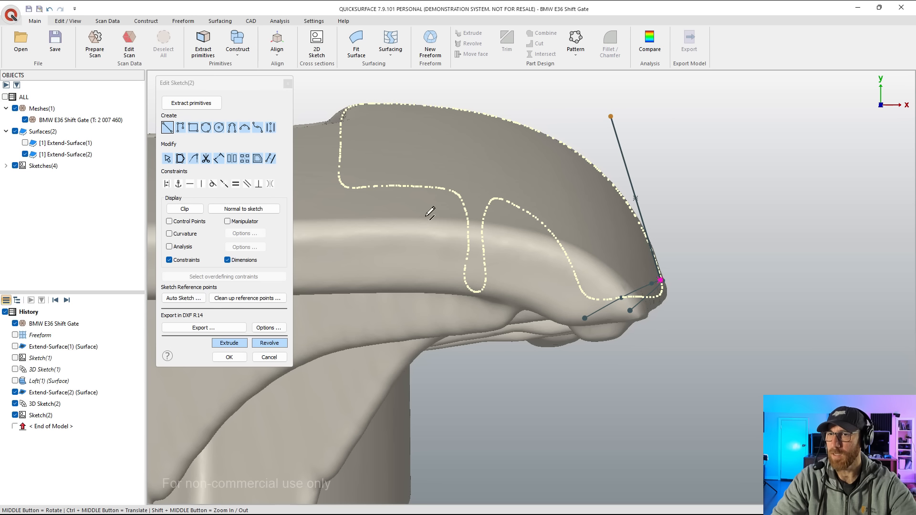
pyautogui.click(230, 358)
# - Loft a surface along the opposite edge from the spline, using the section line as guide curve, with Simple vertex matching and 0 mm expansion
pyautogui.moveTo(541, 281); pyautogui.dragTo(551, 284, button='middle')
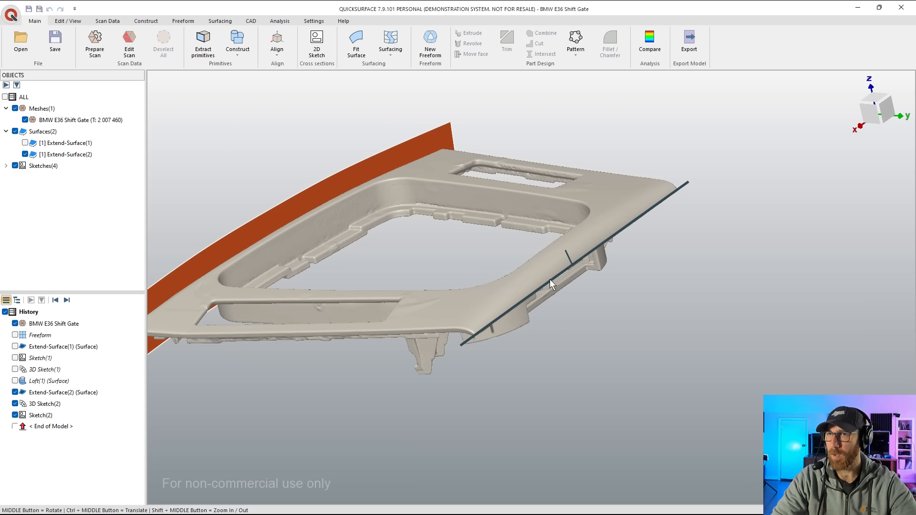
pyautogui.click(390, 43)
pyautogui.click(387, 75)
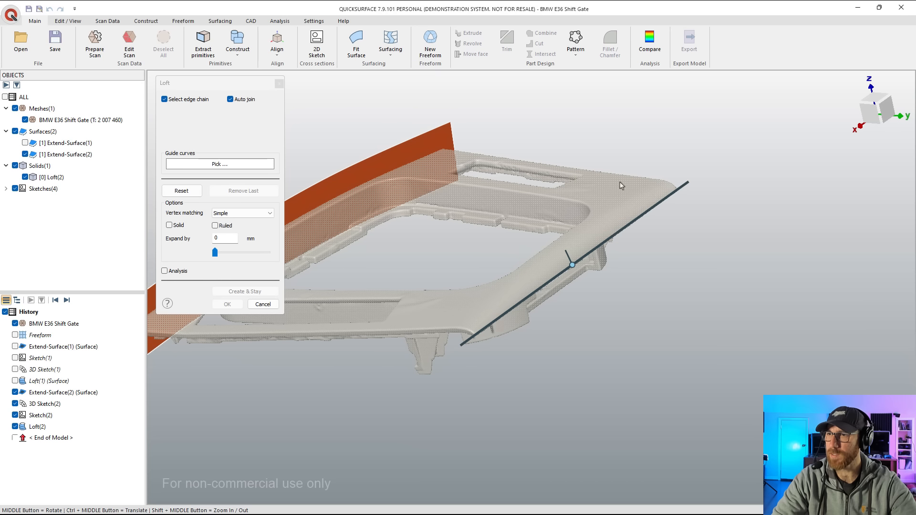
pyautogui.click(603, 246)
pyautogui.click(226, 165)
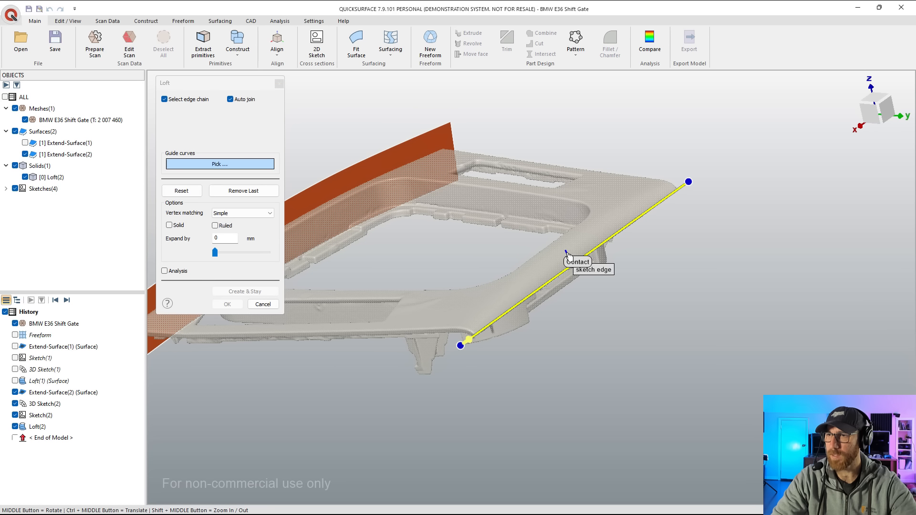
pyautogui.click(568, 258)
pyautogui.click(227, 304)
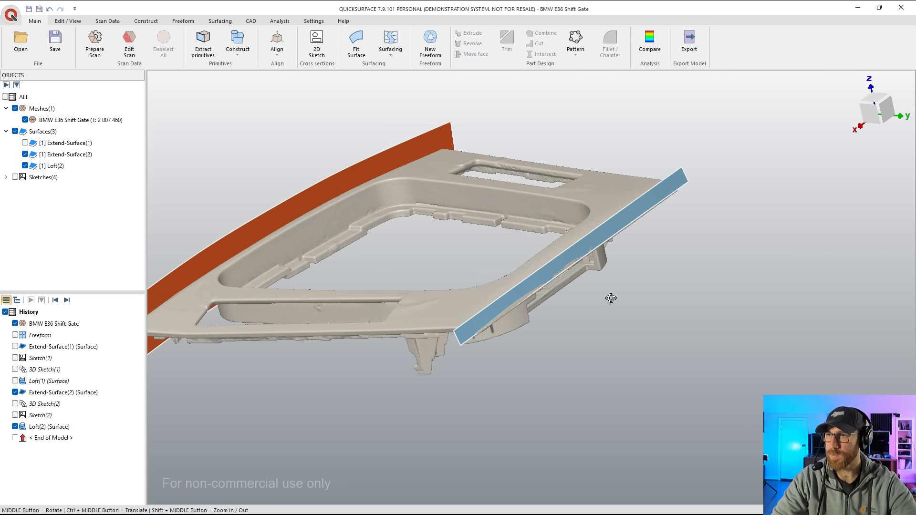
# - Reopen the second loft for editing and check its deviation from the scan with a 0.05 mm analysis tolerance
pyautogui.moveTo(611, 299); pyautogui.dragTo(628, 227, button='middle')
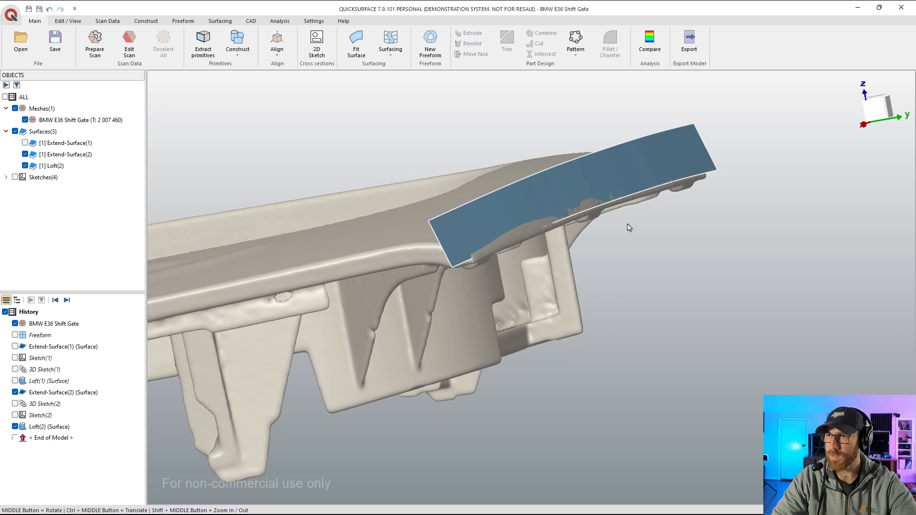
pyautogui.doubleClick(22, 427)
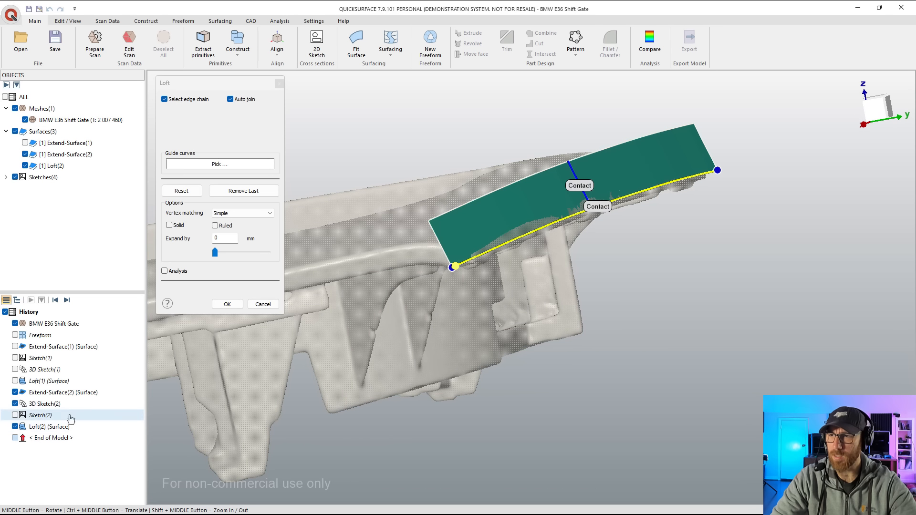
pyautogui.click(165, 272)
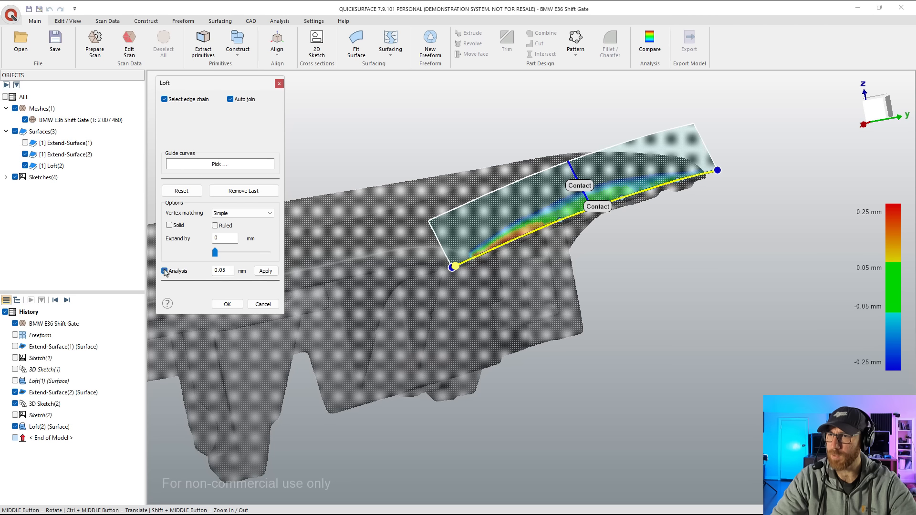
pyautogui.moveTo(613, 189)
pyautogui.mouseDown(button='middle')
pyautogui.moveTo(458, 218)
pyautogui.moveTo(612, 189)
pyautogui.mouseUp(button='middle')
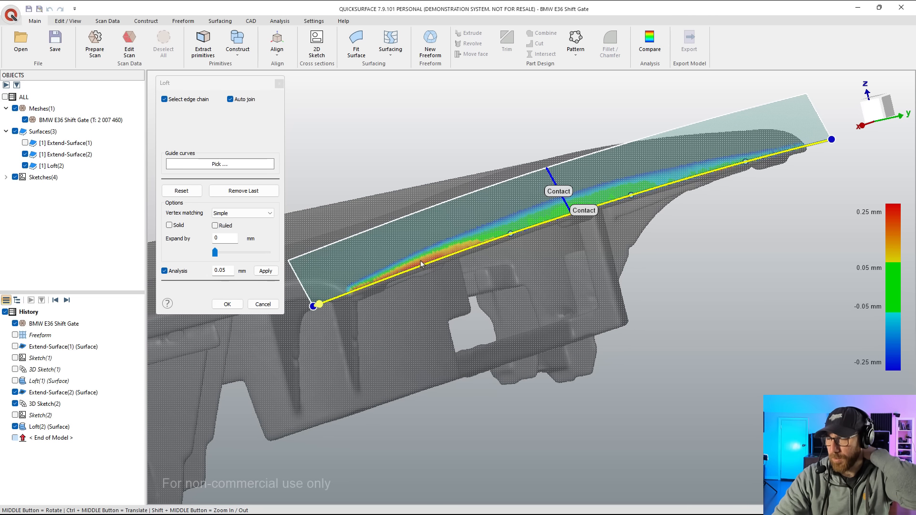
# - Accept the second loft unchanged and show the first extended surface again alongside both side walls
pyautogui.click(228, 305)
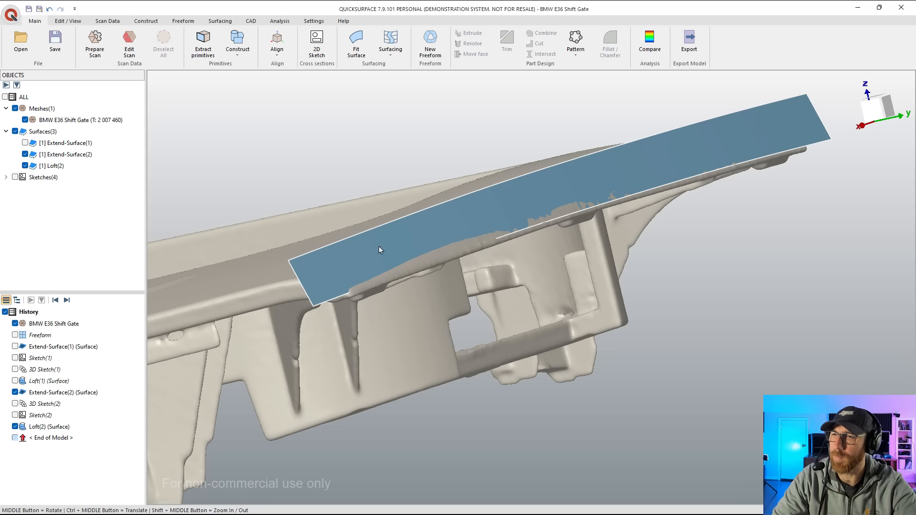
pyautogui.moveTo(379, 248); pyautogui.dragTo(492, 221, button='middle')
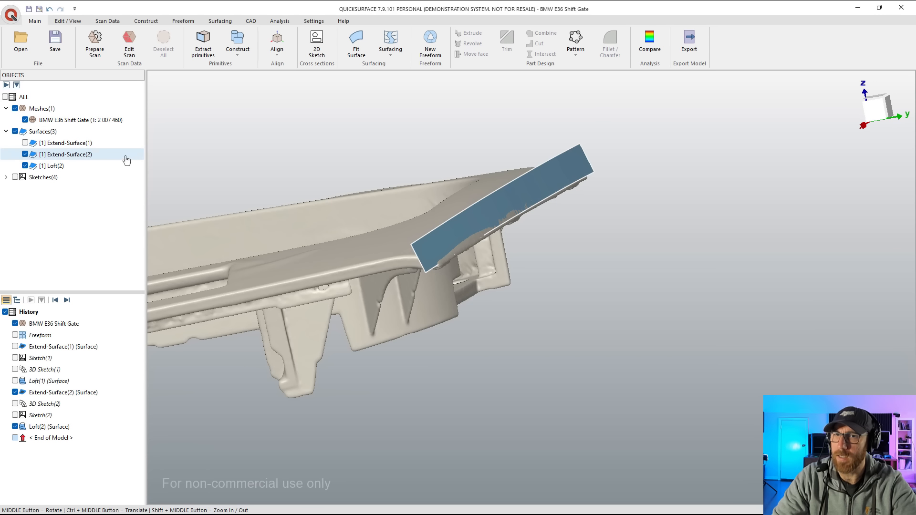
pyautogui.click(25, 143)
pyautogui.moveTo(583, 206); pyautogui.dragTo(519, 235, button='middle')
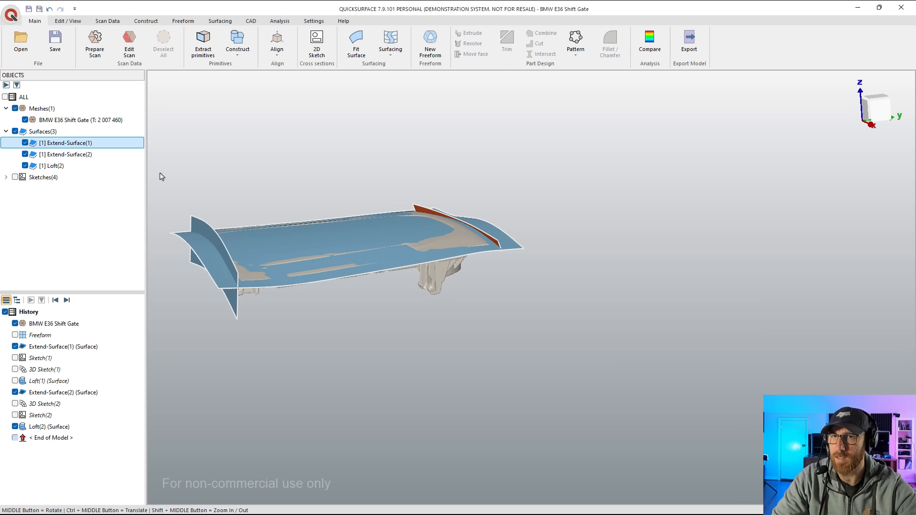
# - Trim the three surfaces against each other with merged faces, removing the top surface's overhangs and the side wall portions above it
pyautogui.click(56, 165)
pyautogui.keyDown('shift'); pyautogui.click(54, 143); pyautogui.keyUp('shift')
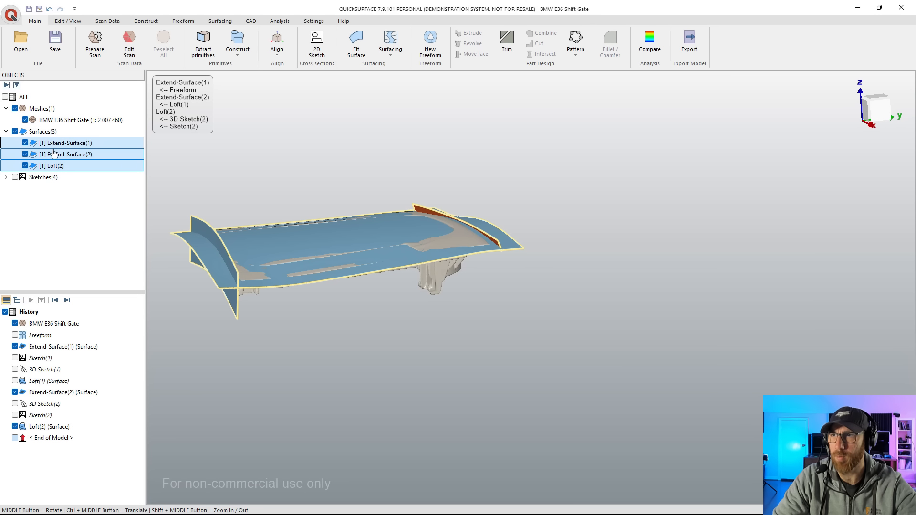
pyautogui.click(508, 43)
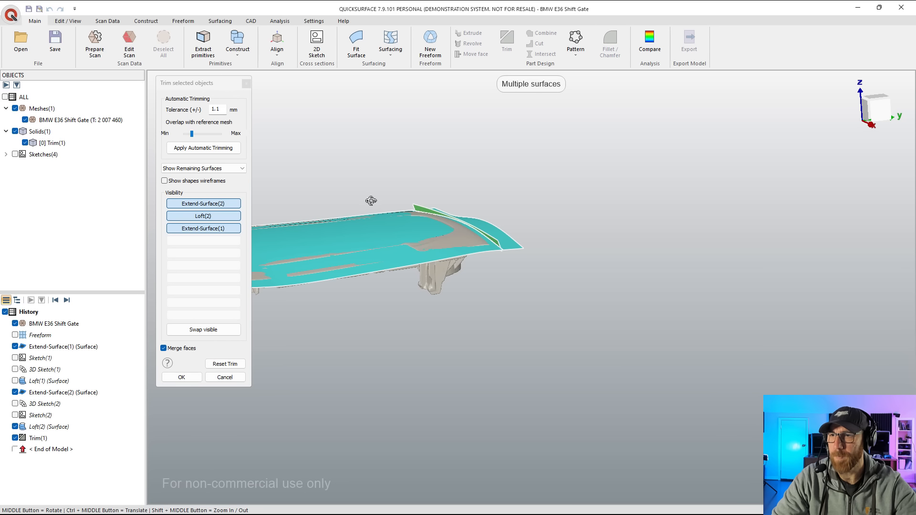
pyautogui.moveTo(370, 200); pyautogui.dragTo(479, 185, button='middle')
pyautogui.click(482, 189)
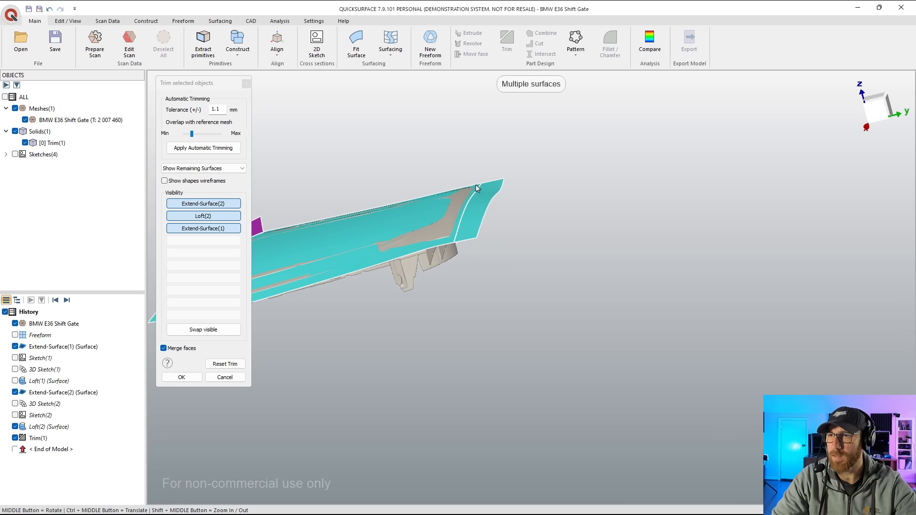
pyautogui.moveTo(386, 310); pyautogui.dragTo(366, 276, button='middle')
pyautogui.click(376, 275)
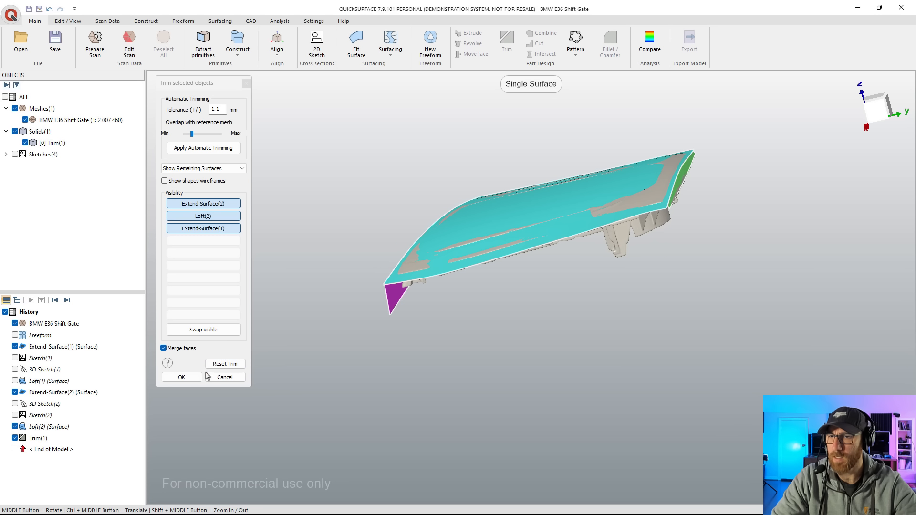
pyautogui.click(181, 376)
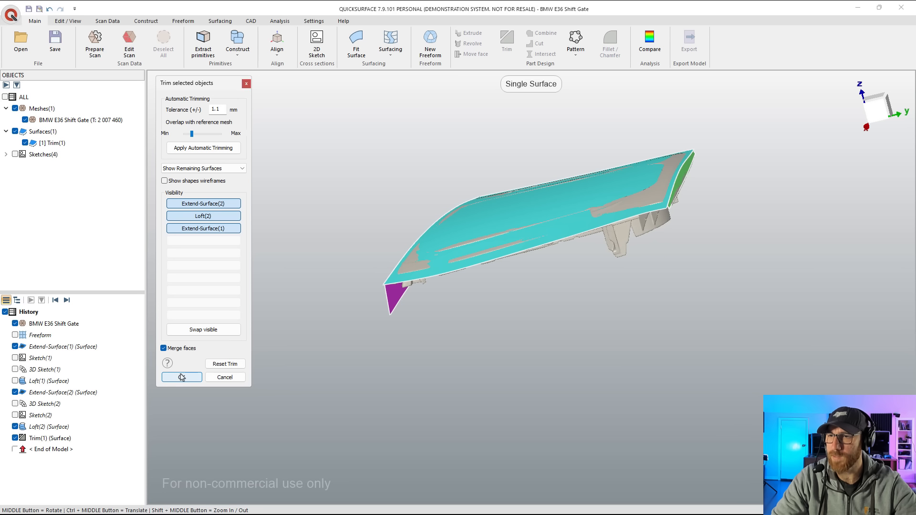
# - Fillet the edge between the top surface and the first side wall with a 4.83 mm Circular radius, using deviation analysis
pyautogui.moveTo(401, 319); pyautogui.dragTo(480, 299, button='middle')
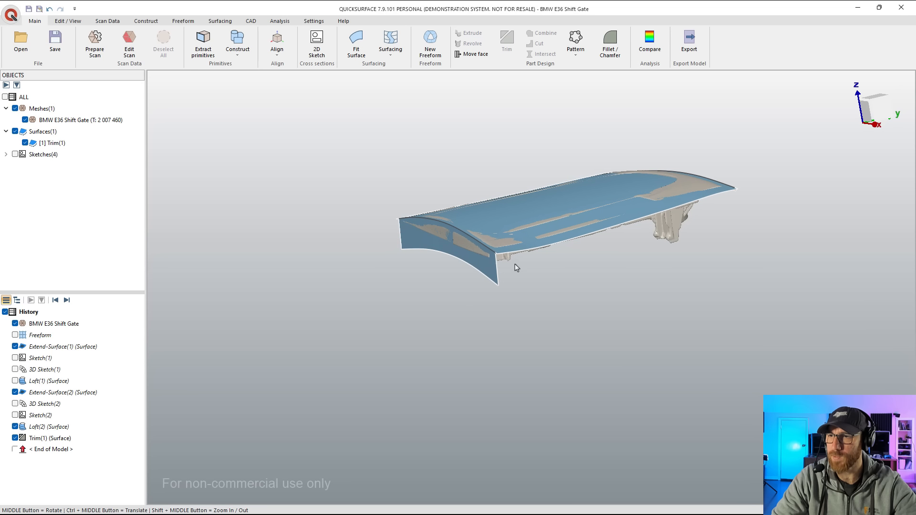
pyautogui.scroll(3, 507, 261)
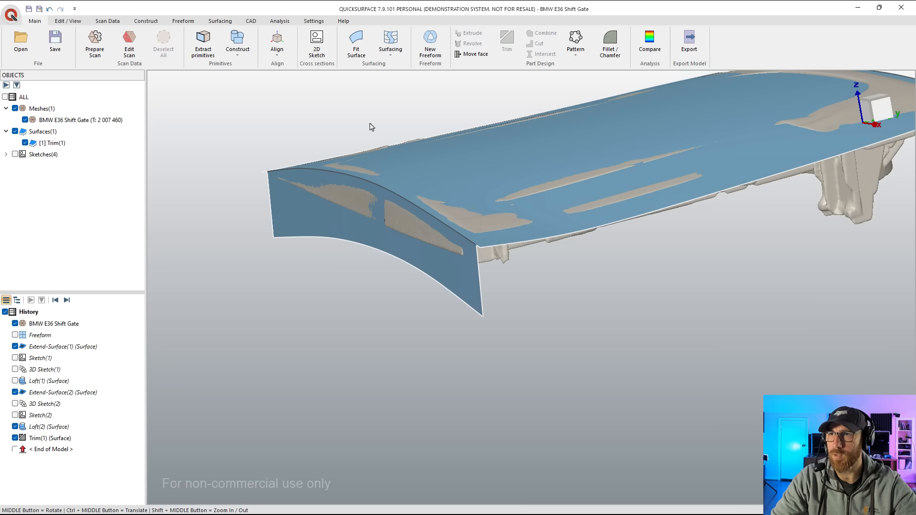
pyautogui.click(609, 48)
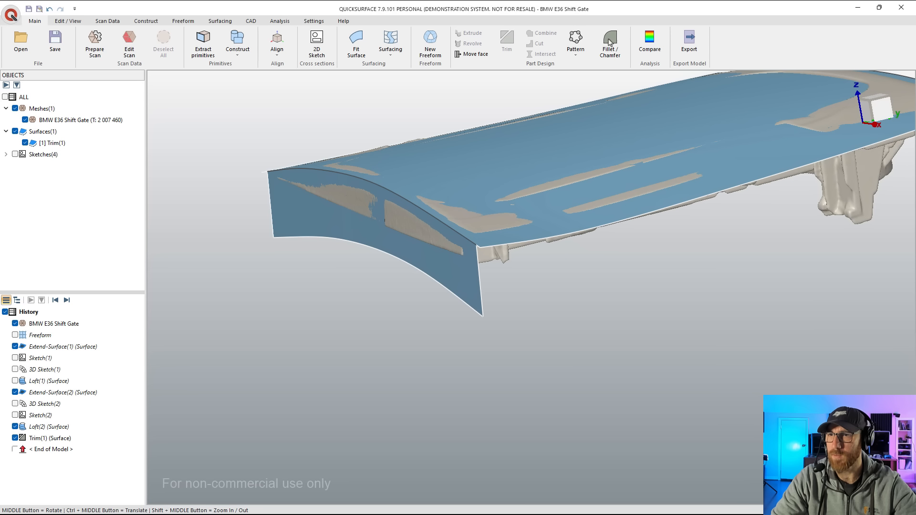
pyautogui.click(370, 200)
pyautogui.moveTo(367, 216); pyautogui.dragTo(348, 241, button='middle')
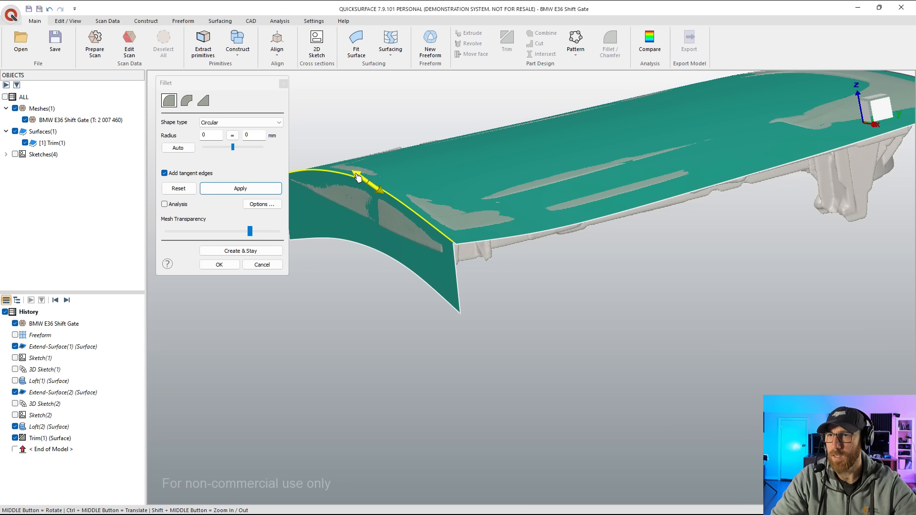
pyautogui.moveTo(356, 175); pyautogui.dragTo(370, 182)
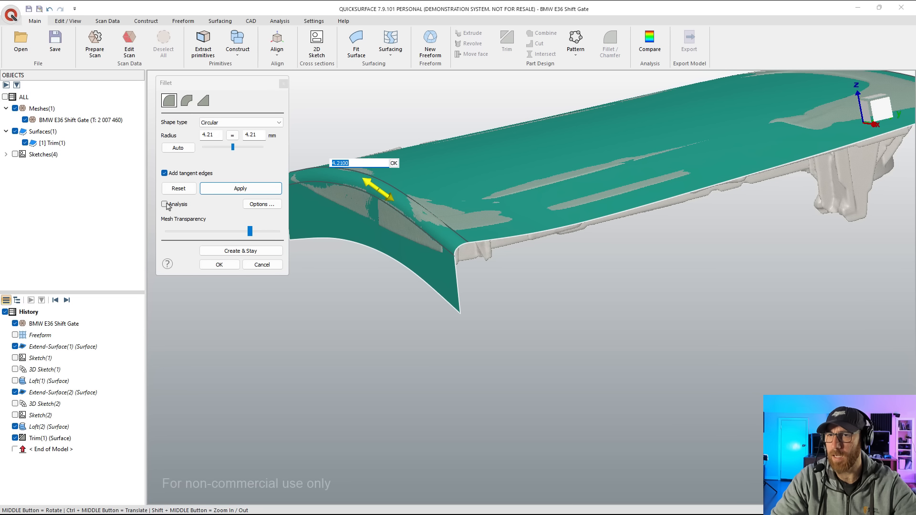
pyautogui.click(165, 204)
pyautogui.click(371, 188)
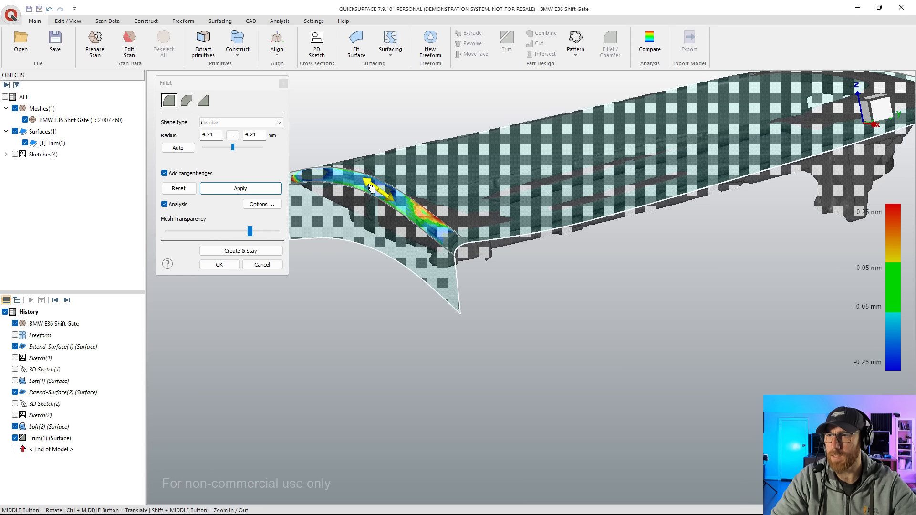
pyautogui.moveTo(374, 189); pyautogui.dragTo(373, 188)
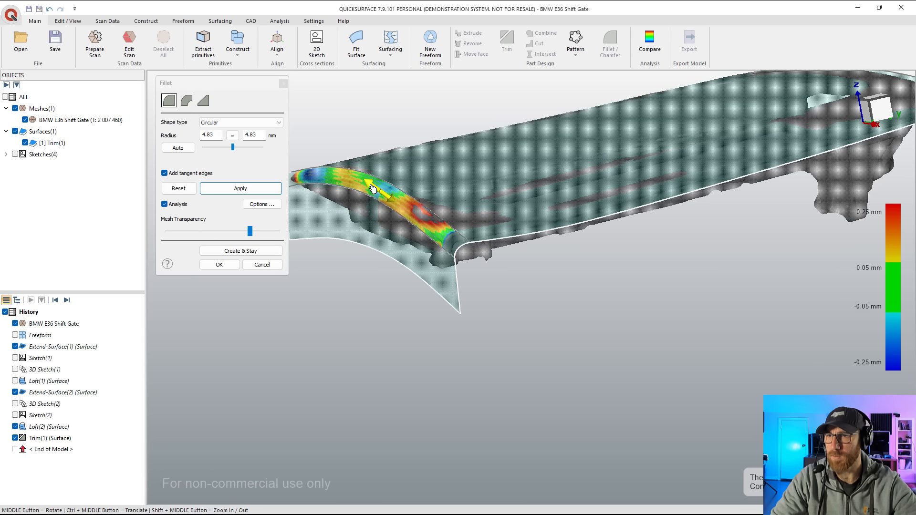
pyautogui.doubleClick(373, 188)
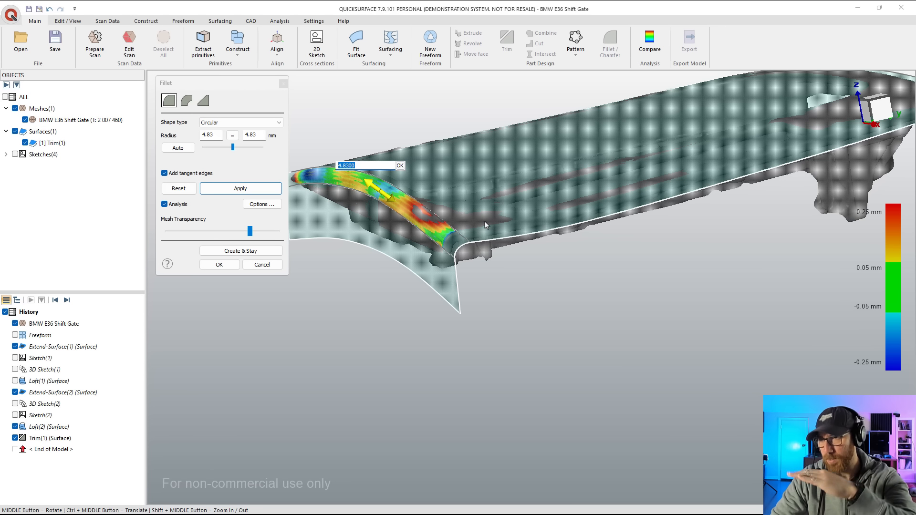
pyautogui.click(219, 265)
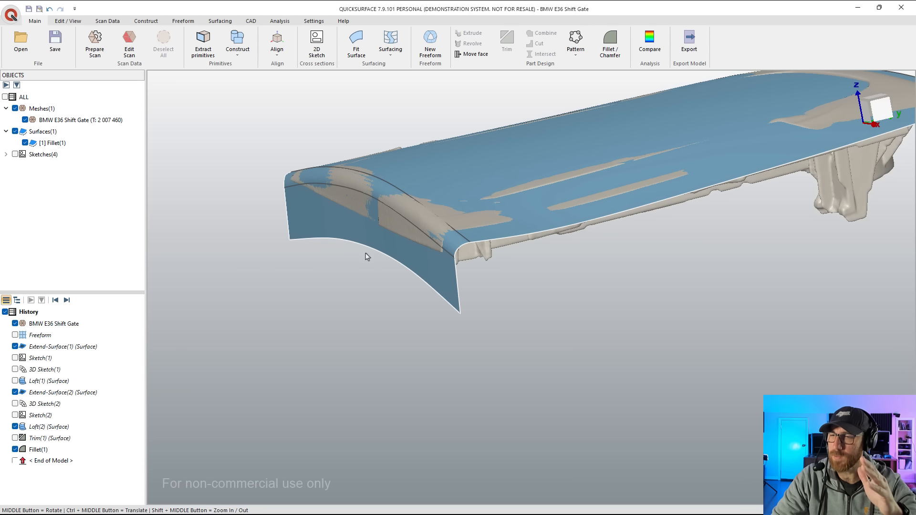
# - Start a Circular fillet on the opposite side wall's upper edge and adjust its radius to 7.24 mm against the deviation map
pyautogui.scroll(-3, 367, 257)
pyautogui.moveTo(576, 296); pyautogui.dragTo(677, 245, button='middle')
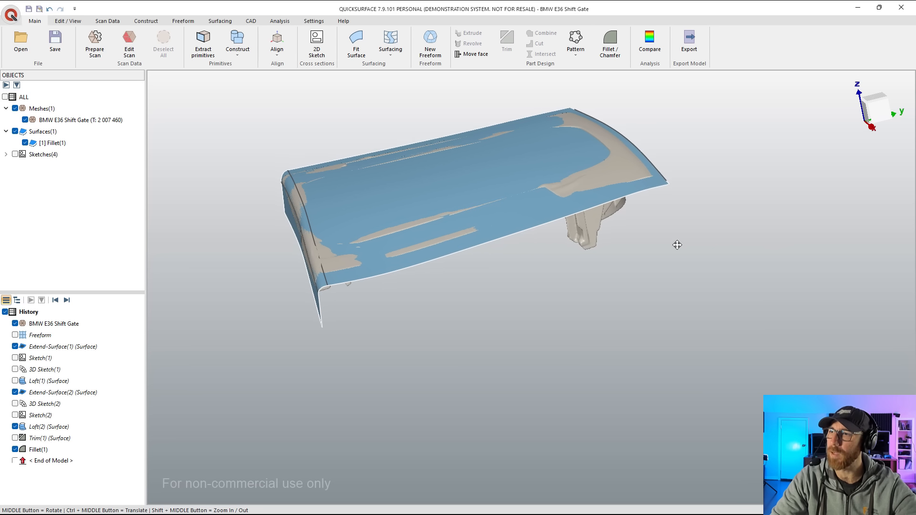
pyautogui.scroll(6, 552, 205)
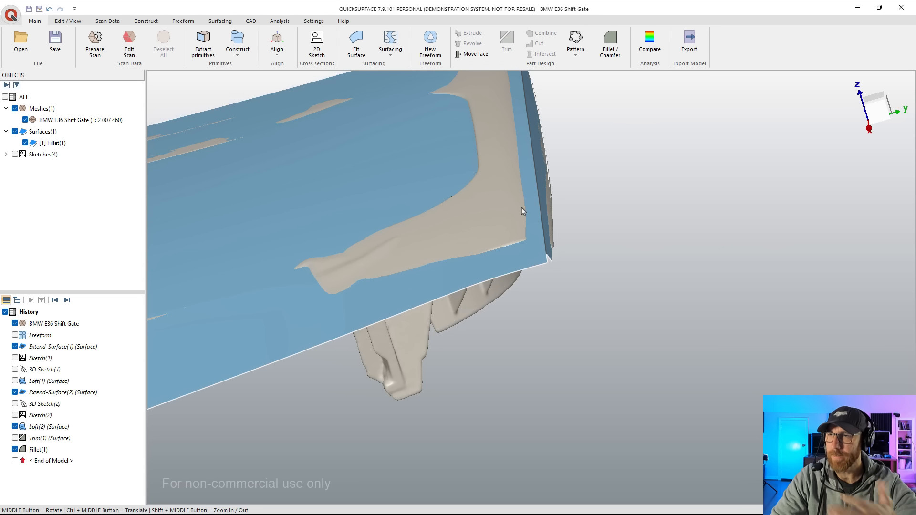
pyautogui.scroll(-3, 529, 190)
pyautogui.moveTo(537, 174); pyautogui.dragTo(552, 204, button='middle')
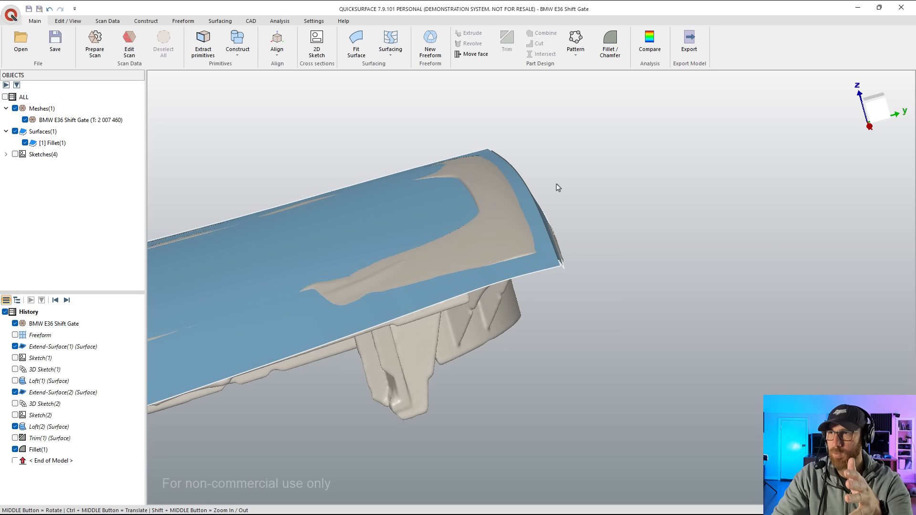
pyautogui.click(610, 39)
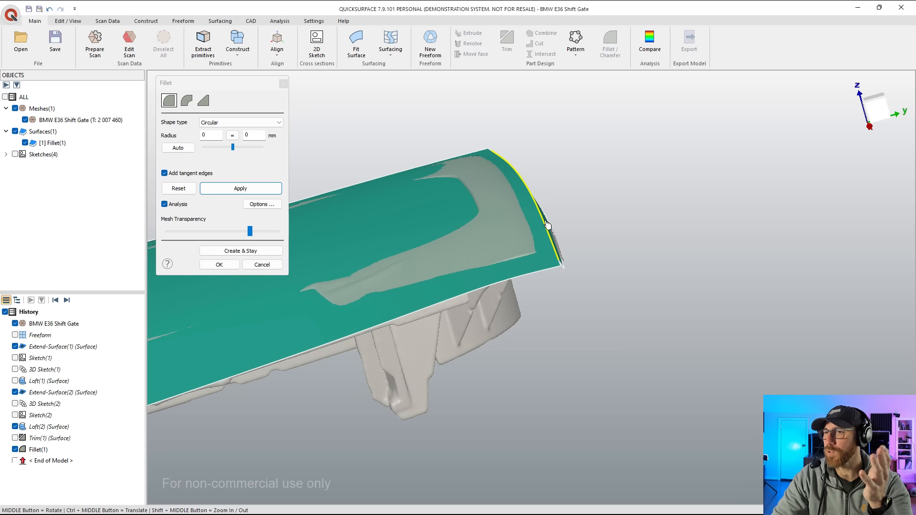
pyautogui.click(528, 177)
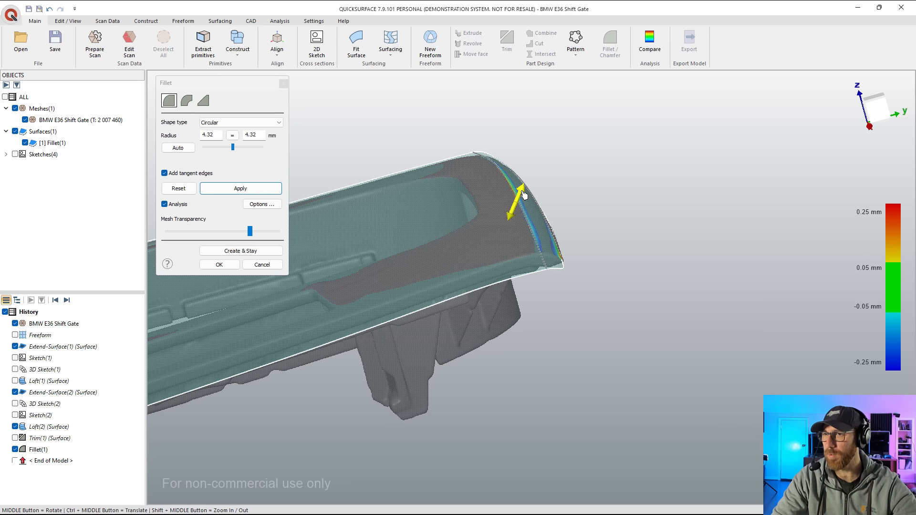
pyautogui.moveTo(523, 195); pyautogui.dragTo(526, 204)
pyautogui.moveTo(526, 205); pyautogui.dragTo(573, 217, button='middle')
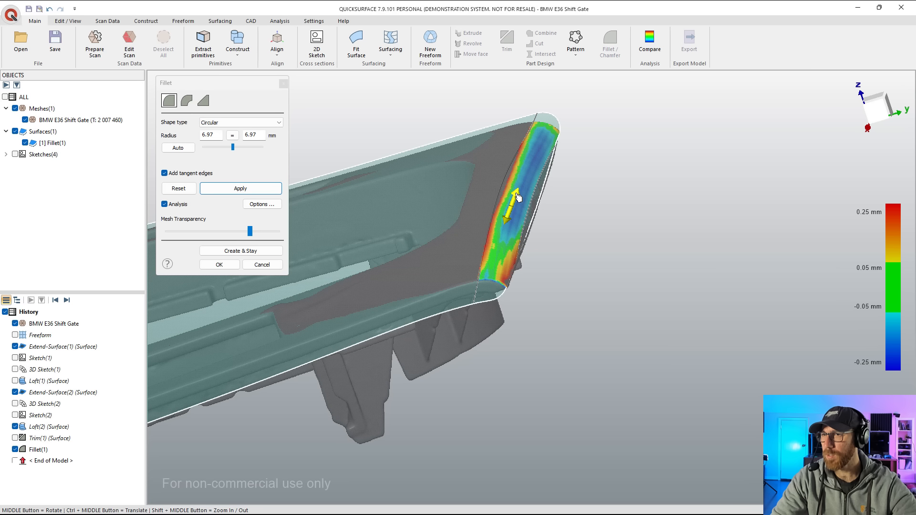
pyautogui.moveTo(517, 197); pyautogui.dragTo(518, 197)
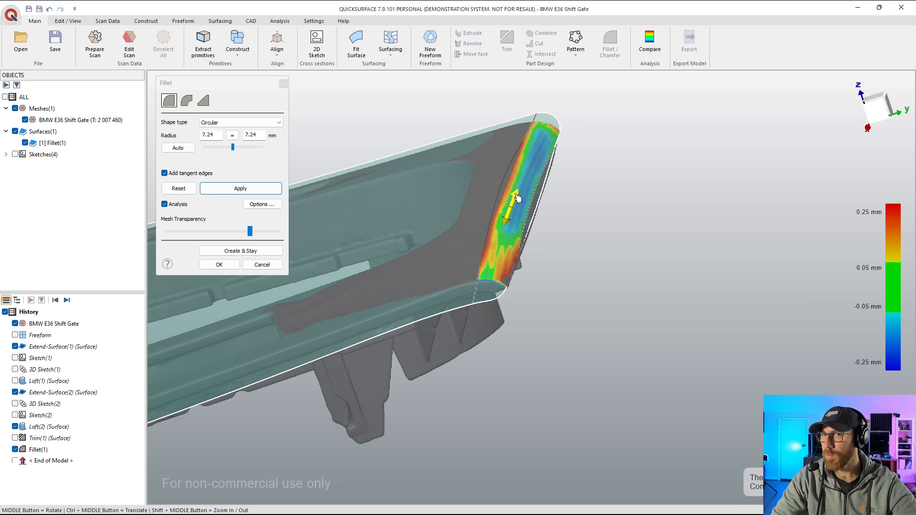
pyautogui.doubleClick(518, 197)
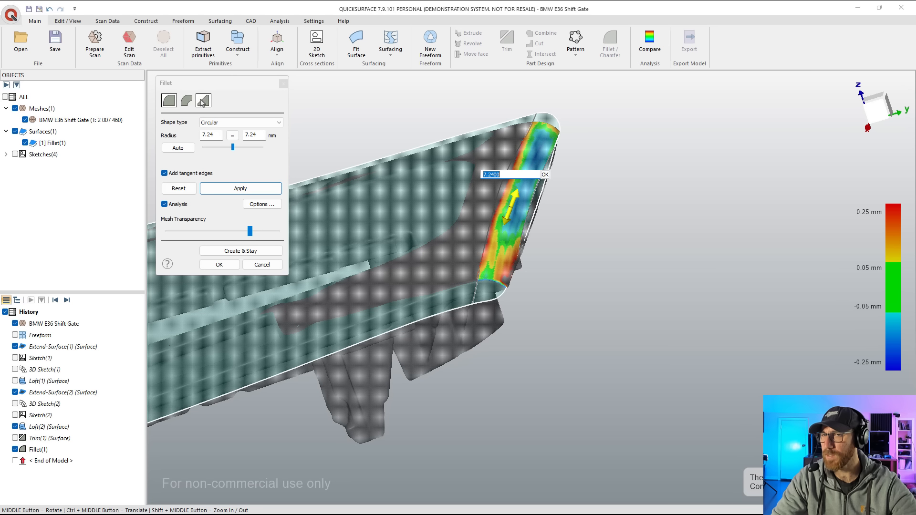
# - Try the Conic and Curvature continuous shapes on the fillet, with a curvature continuous radius of 9.35 mm
pyautogui.click(269, 120)
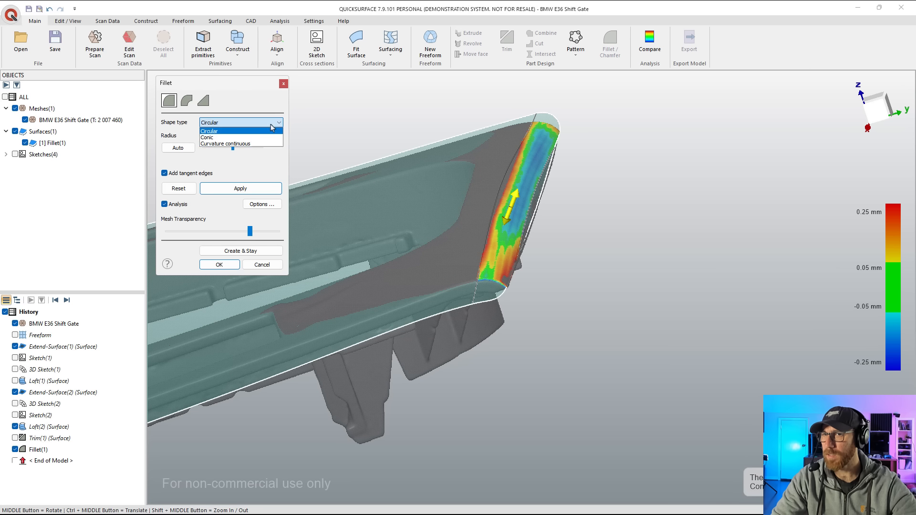
pyautogui.click(246, 138)
pyautogui.click(246, 123)
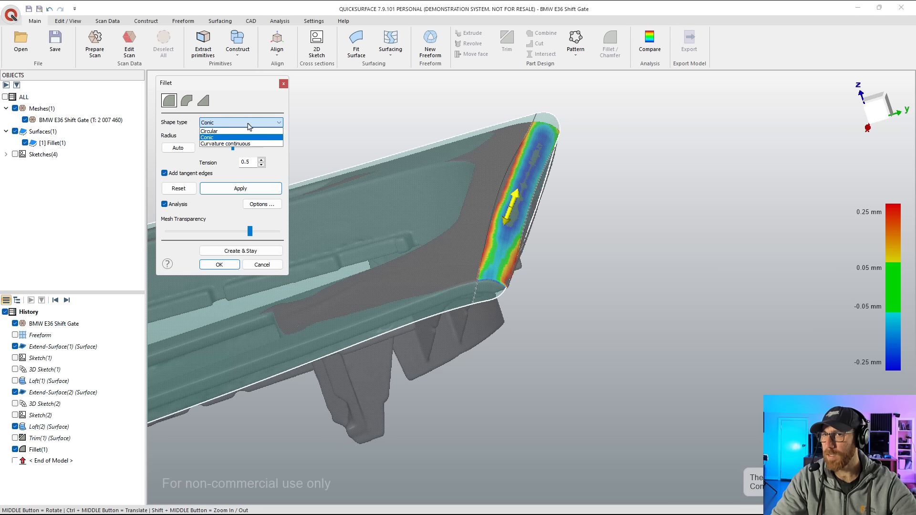
pyautogui.click(236, 145)
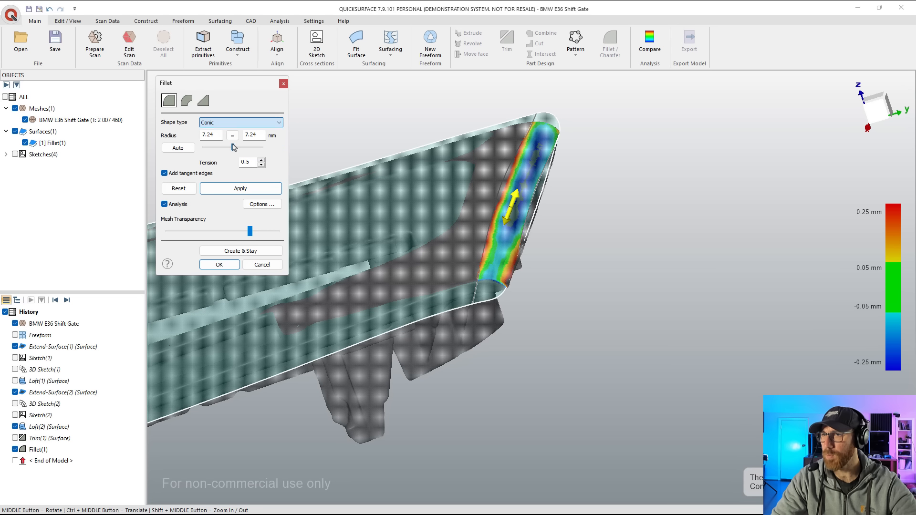
pyautogui.click(518, 198)
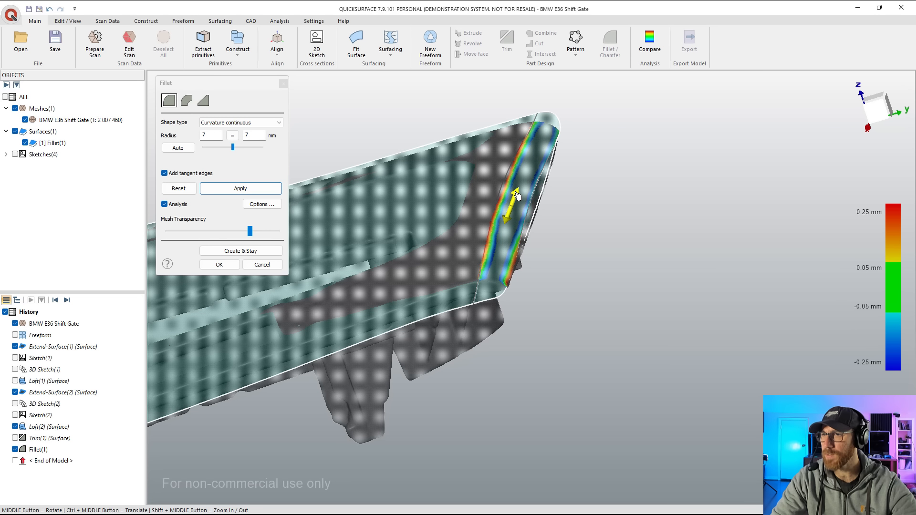
pyautogui.moveTo(518, 196); pyautogui.dragTo(511, 204)
pyautogui.click(511, 204)
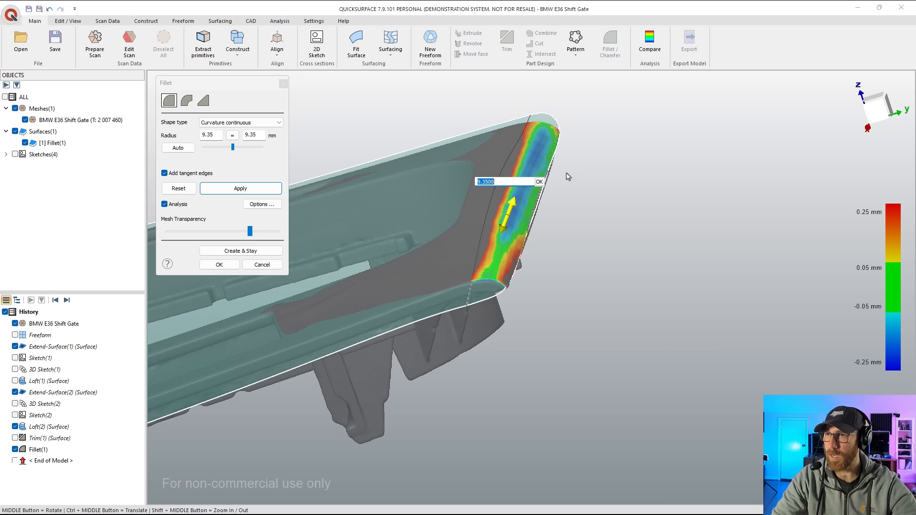
# - Return the second fillet to the Circular shape, readjust its radius against the scan deviation and create it
pyautogui.moveTo(538, 256); pyautogui.dragTo(286, 167, button='middle')
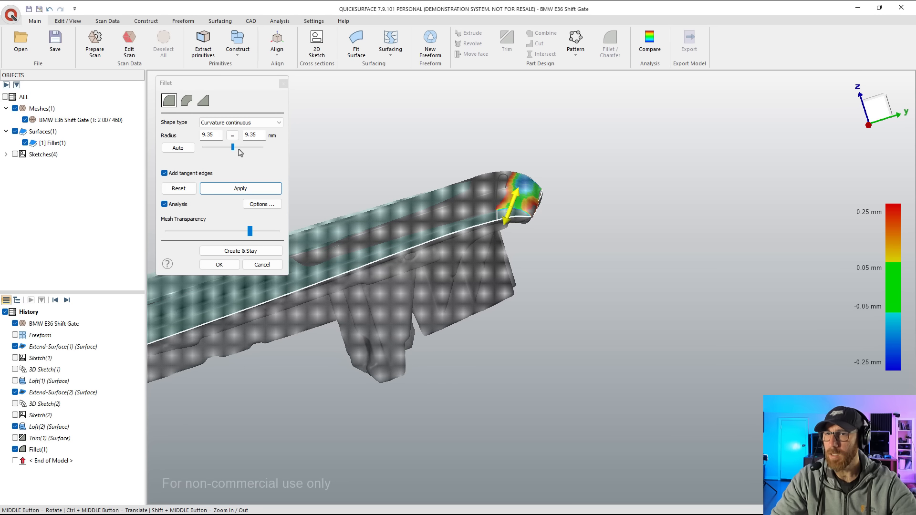
pyautogui.click(243, 123)
pyautogui.click(241, 131)
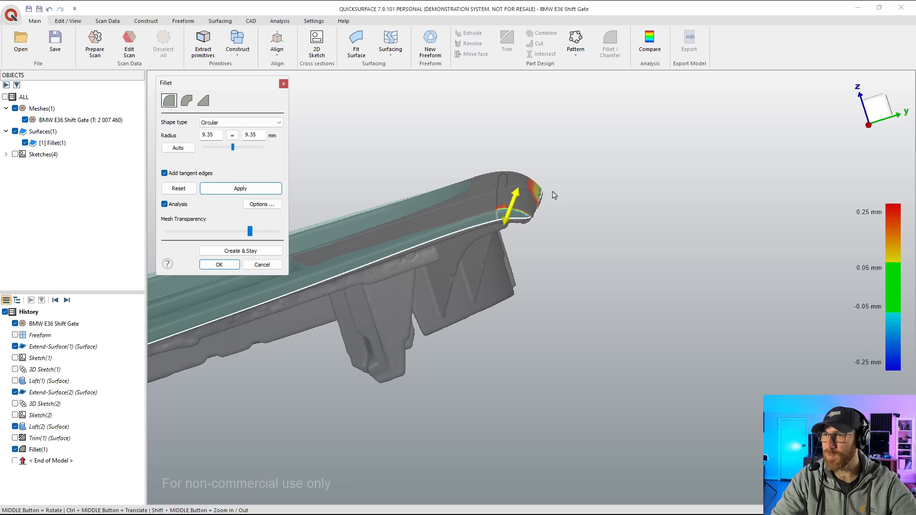
pyautogui.moveTo(553, 195); pyautogui.dragTo(512, 199, button='middle')
pyautogui.moveTo(519, 192); pyautogui.dragTo(521, 187)
pyautogui.moveTo(548, 235); pyautogui.dragTo(668, 239, button='middle')
pyautogui.click(235, 269)
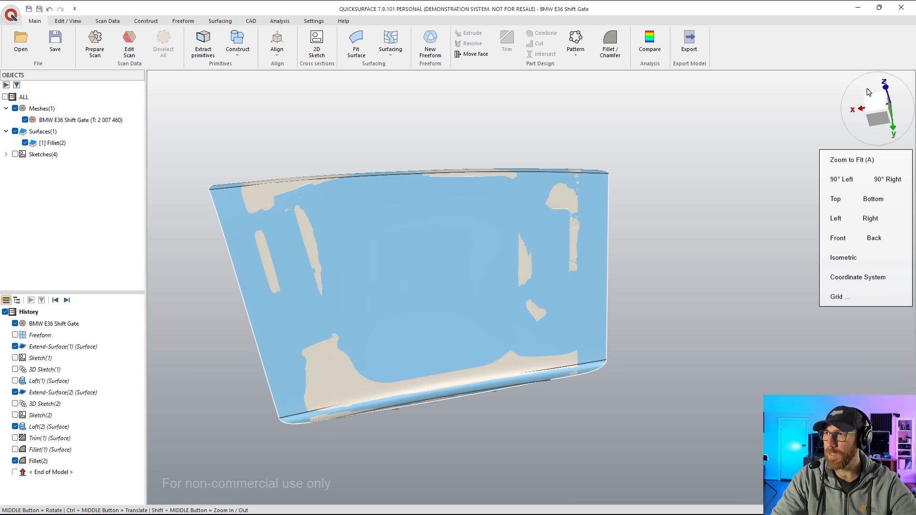
# - Orient the model to the top view and hide the filleted surface so that only the scan mesh is displayed
pyautogui.click(842, 121)
pyautogui.click(133, 143)
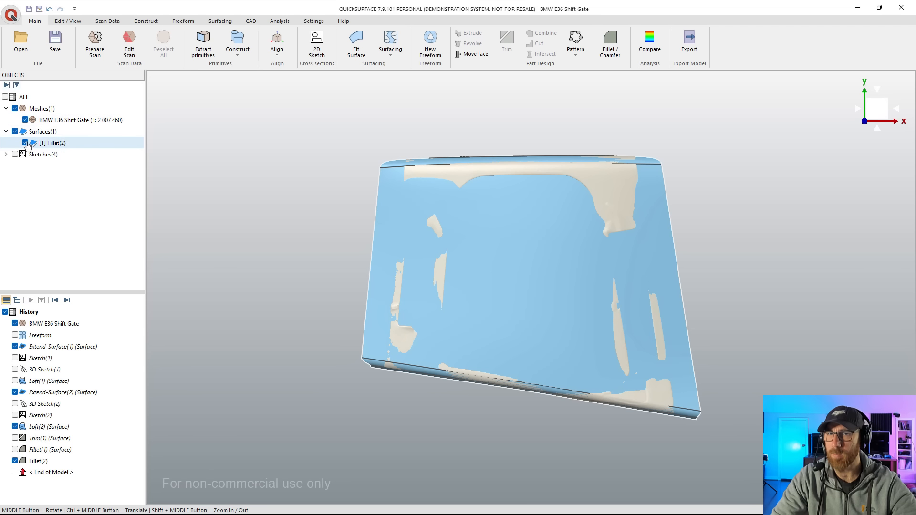
pyautogui.click(25, 143)
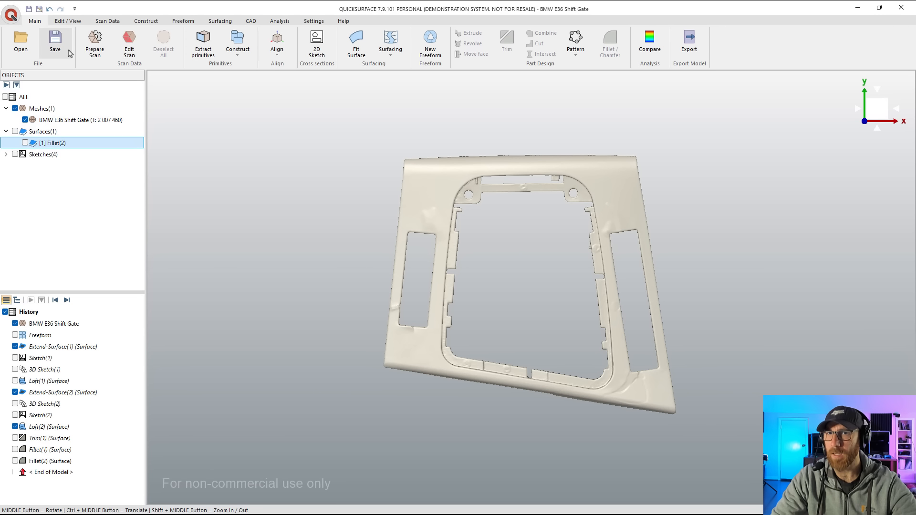
# - Create a 2D sketch on the OXY plane and draw a line about 200 mm long along the scan's right outer edge
pyautogui.click(313, 54)
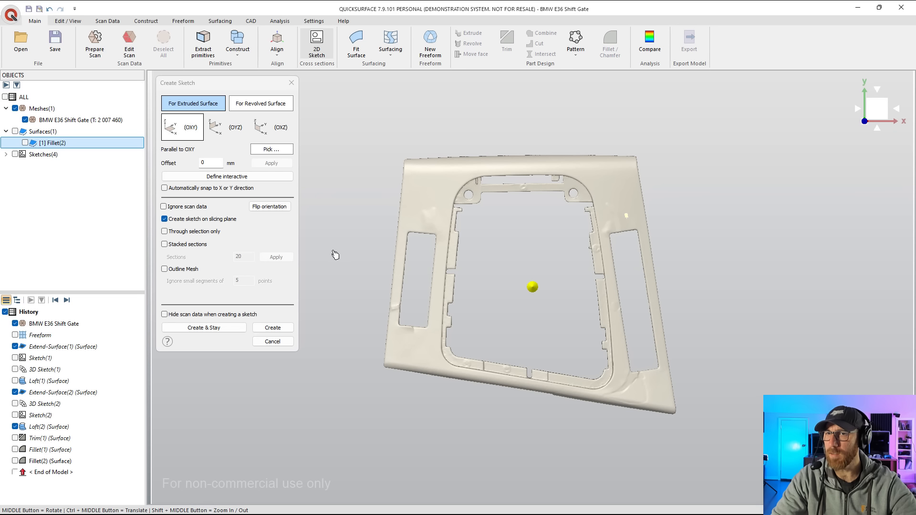
pyautogui.click(273, 327)
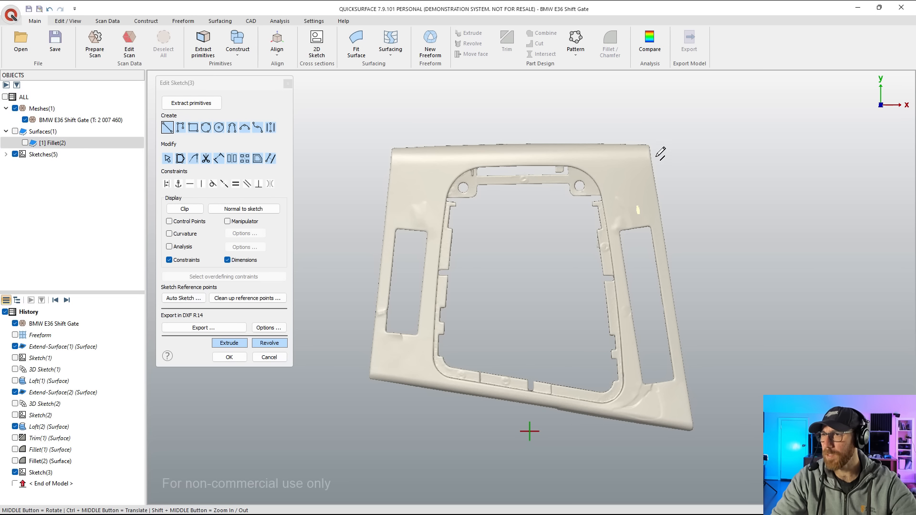
pyautogui.click(648, 142)
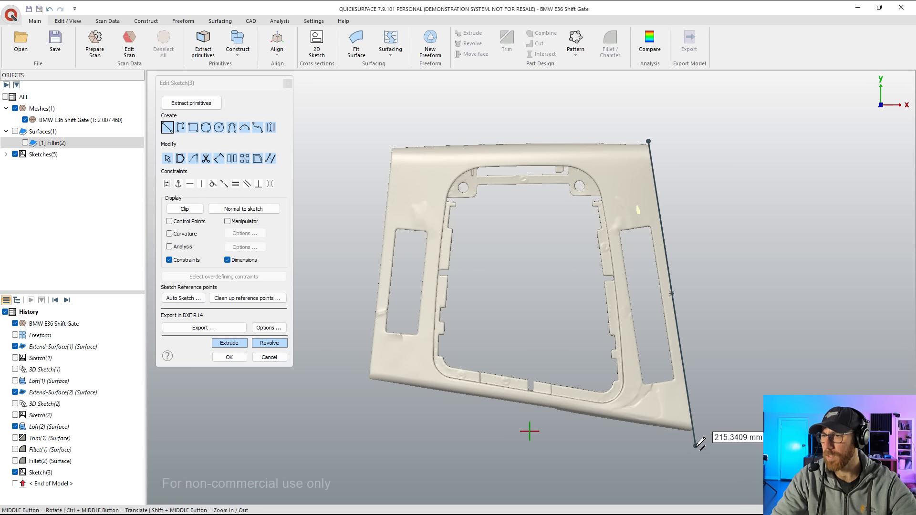
pyautogui.scroll(4, 697, 427)
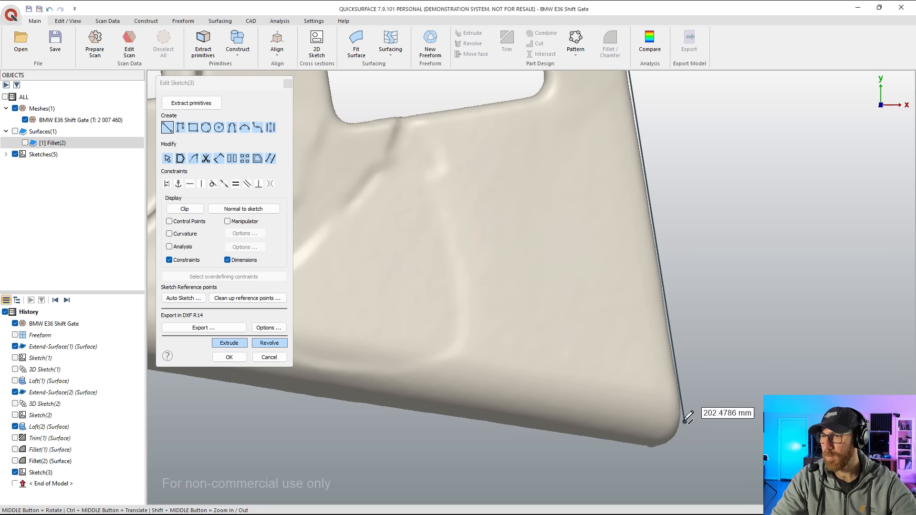
pyautogui.click(680, 397)
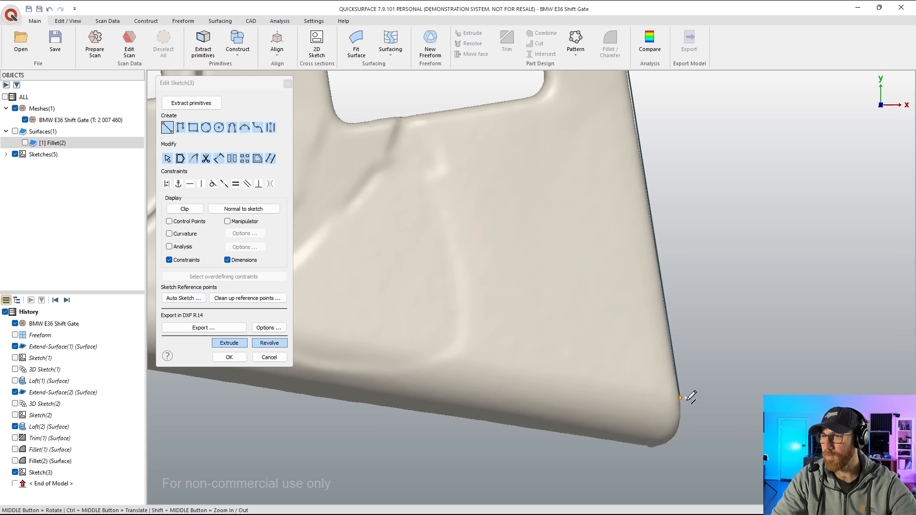
pyautogui.scroll(-4, 702, 413)
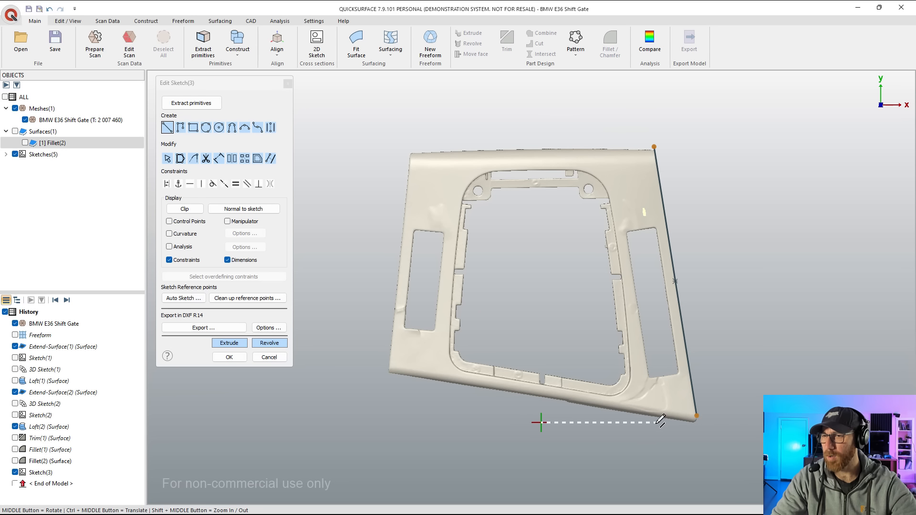
# - Sketch one line along the scan's slanted lower edge and a connected line up its left outer edge
pyautogui.scroll(4, 702, 420)
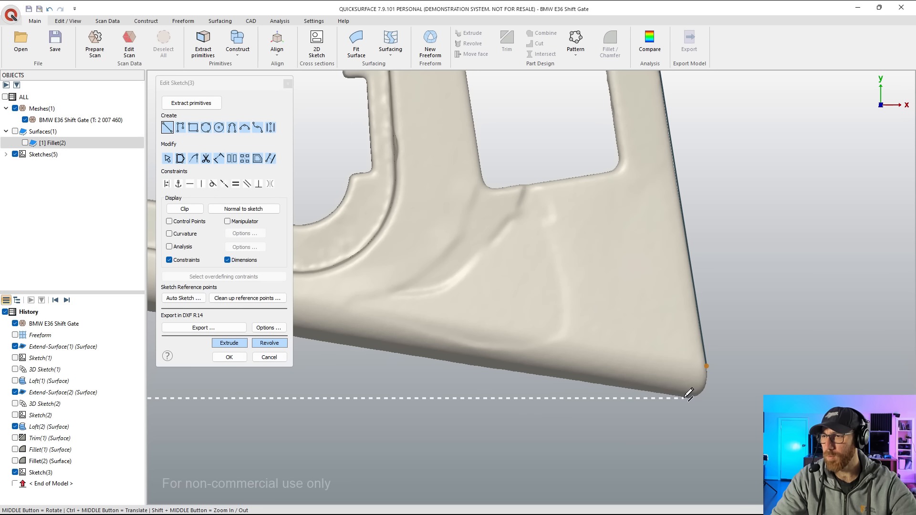
pyautogui.scroll(-5, 696, 406)
pyautogui.scroll(5, 572, 401)
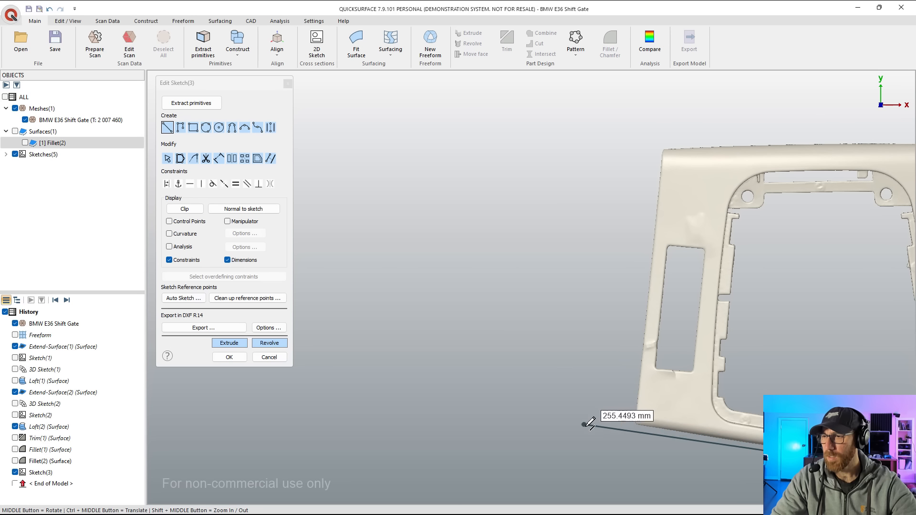
pyautogui.click(633, 425)
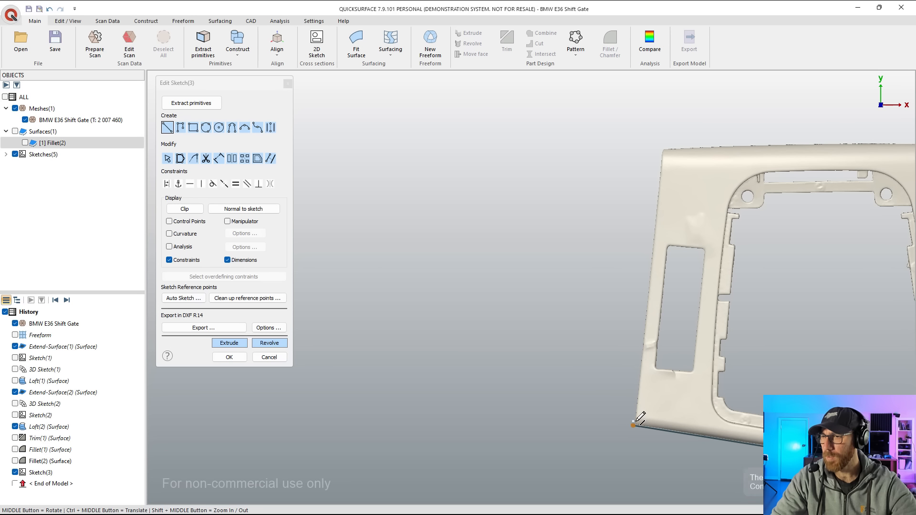
pyautogui.click(664, 134)
pyautogui.scroll(-5, 472, 205)
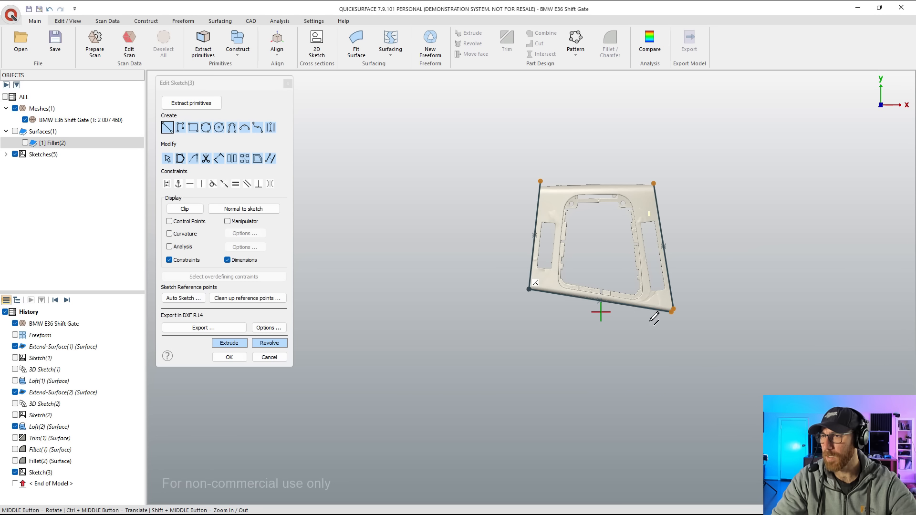
# - Join the right and lower lines with a three-point arc around the lower-right corner
pyautogui.scroll(8, 668, 313)
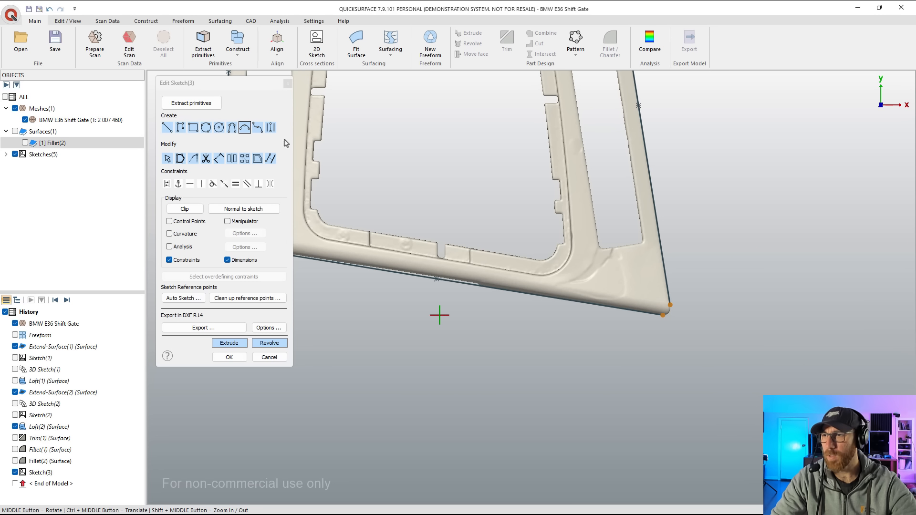
pyautogui.scroll(3, 666, 296)
pyautogui.click(686, 313)
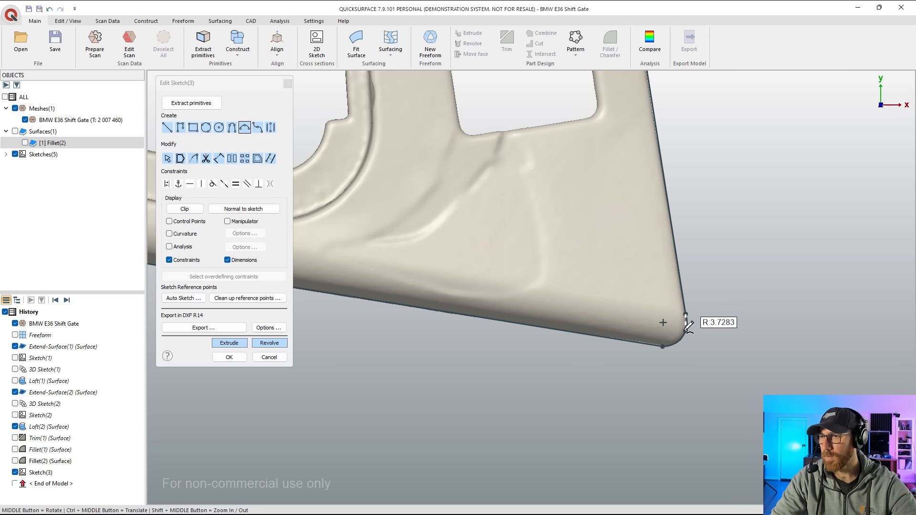
pyautogui.scroll(2, 665, 322)
pyautogui.click(700, 276)
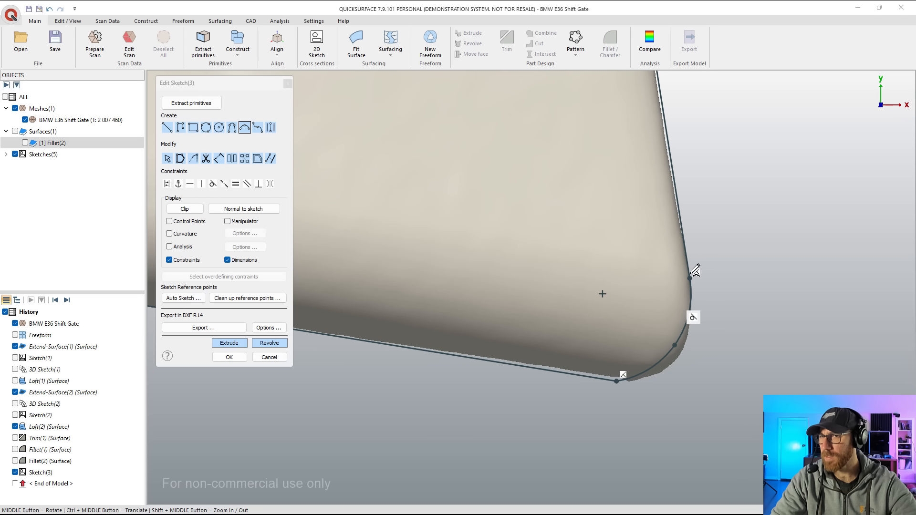
# - Reposition the arc's two endpoints so the corner follows the rounded scan outline
pyautogui.click(168, 159)
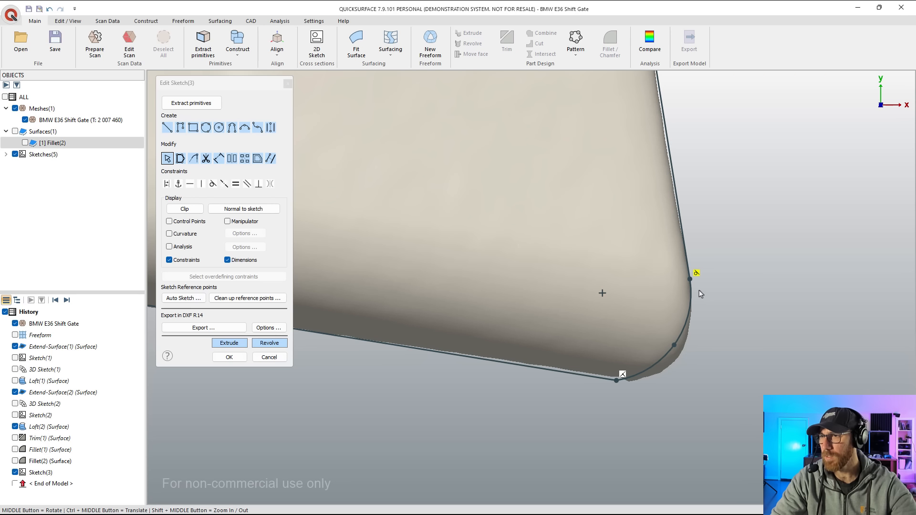
pyautogui.moveTo(693, 285); pyautogui.dragTo(697, 309)
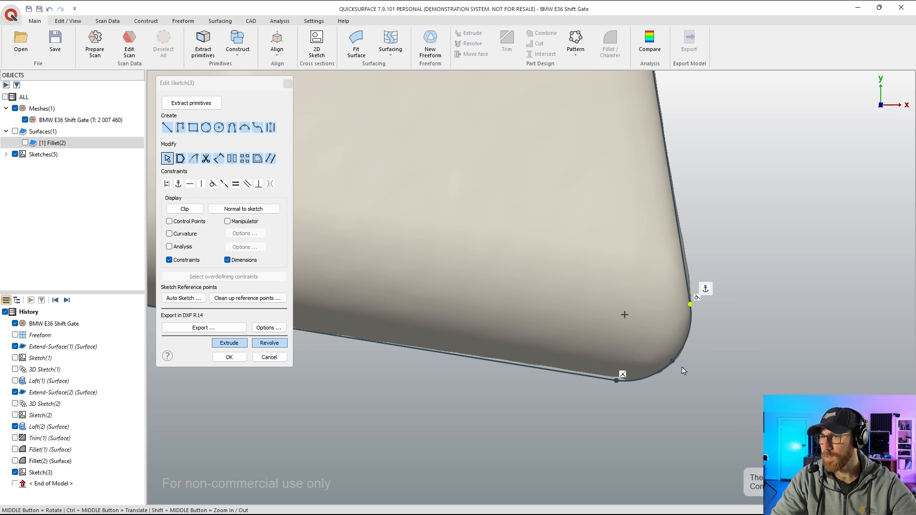
pyautogui.scroll(-5, 682, 370)
pyautogui.scroll(3, 667, 374)
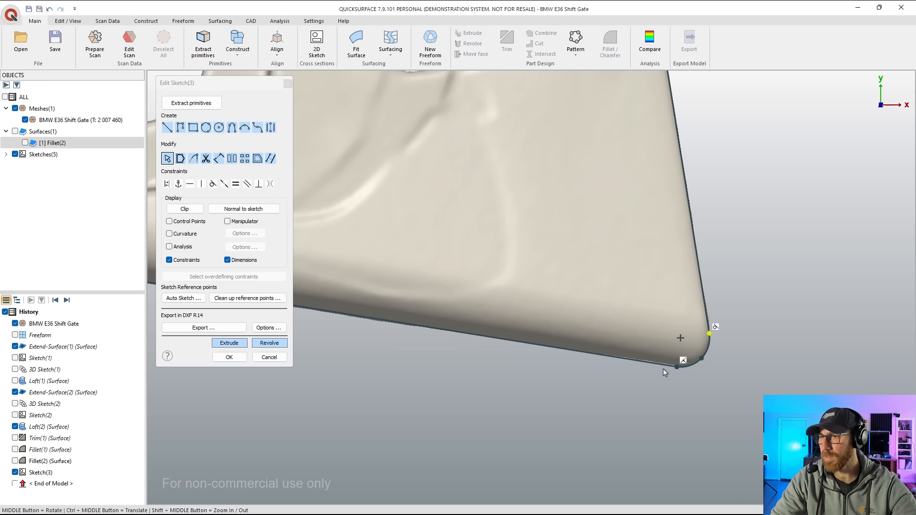
pyautogui.moveTo(677, 368); pyautogui.dragTo(677, 377)
# - Move the sketch's lower-left corner slightly down to match the scan outline and finish the sketch
pyautogui.scroll(-3, 715, 384)
pyautogui.scroll(-3, 715, 384)
pyautogui.scroll(5, 501, 352)
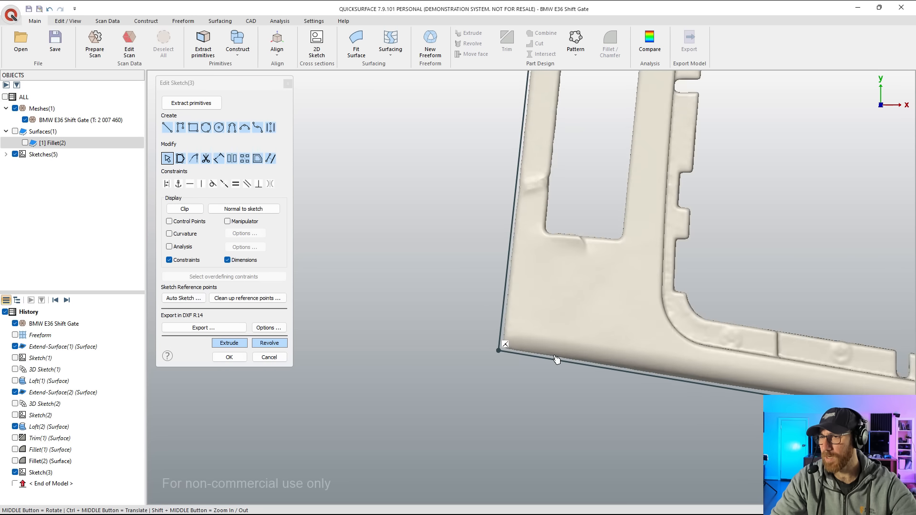
pyautogui.moveTo(486, 353); pyautogui.dragTo(488, 369)
pyautogui.scroll(-4, 488, 369)
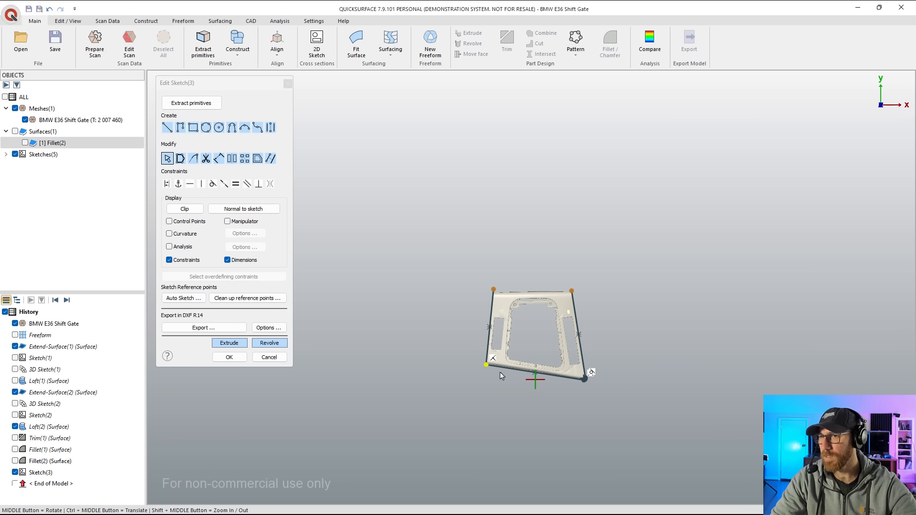
pyautogui.click(229, 356)
# - Display the filleted surface again and hide all older sketches so that only Sketch(3) stays visible
pyautogui.moveTo(515, 381)
pyautogui.mouseDown(button='middle')
pyautogui.moveTo(519, 262)
pyautogui.moveTo(520, 274)
pyautogui.mouseUp(button='middle')
pyautogui.click(19, 145)
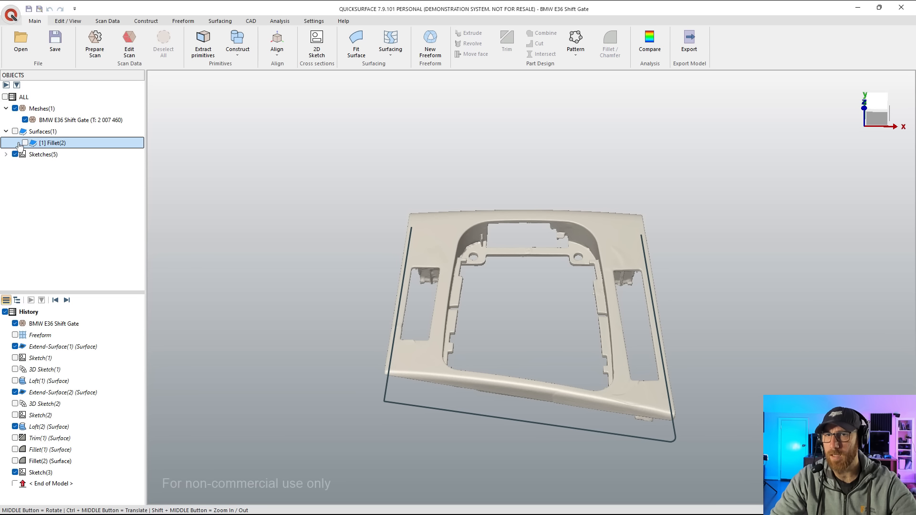
pyautogui.click(24, 143)
pyautogui.click(5, 156)
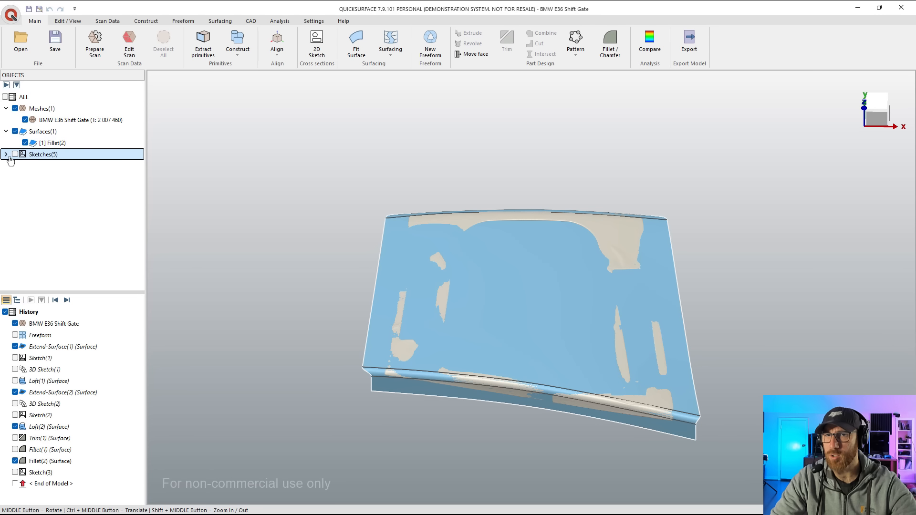
pyautogui.click(5, 155)
pyautogui.click(25, 166)
pyautogui.click(25, 176)
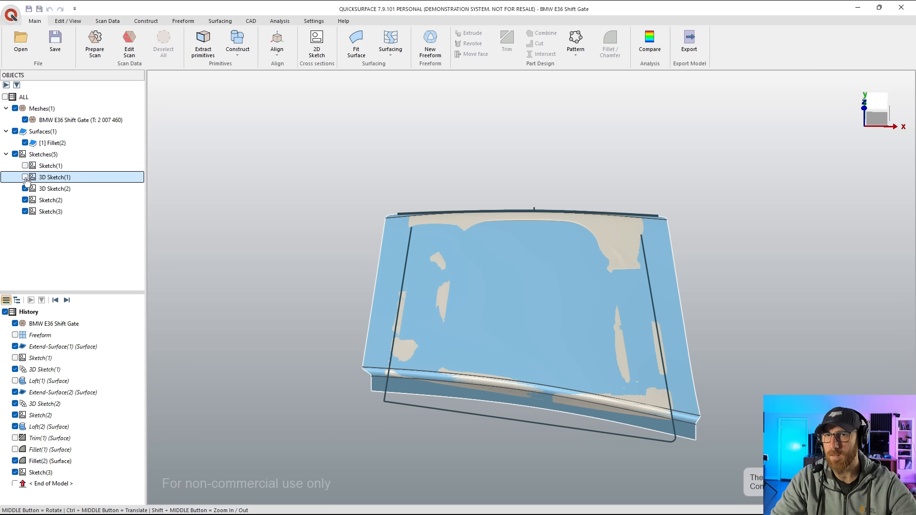
pyautogui.click(25, 188)
pyautogui.click(25, 200)
# - Trim the filleted surface with Sketch(3), removing the excess outside the outline on both sides, and hide the sketch
pyautogui.click(34, 213)
pyautogui.keyDown('ctrl'); pyautogui.click(43, 144); pyautogui.keyUp('ctrl')
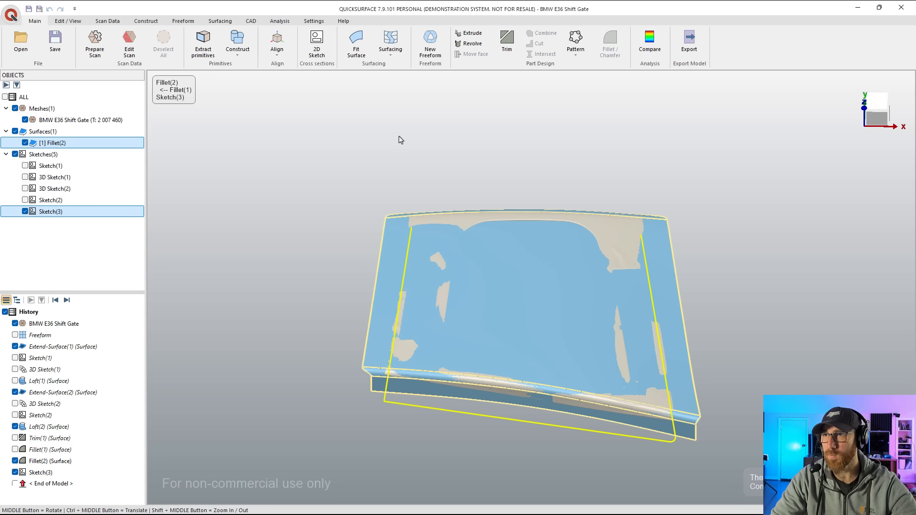
pyautogui.click(508, 42)
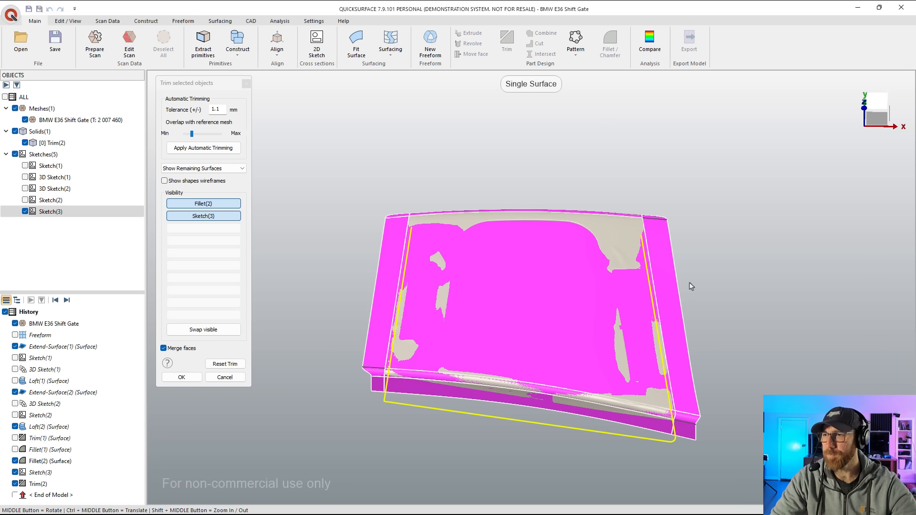
pyautogui.click(688, 375)
pyautogui.click(687, 419)
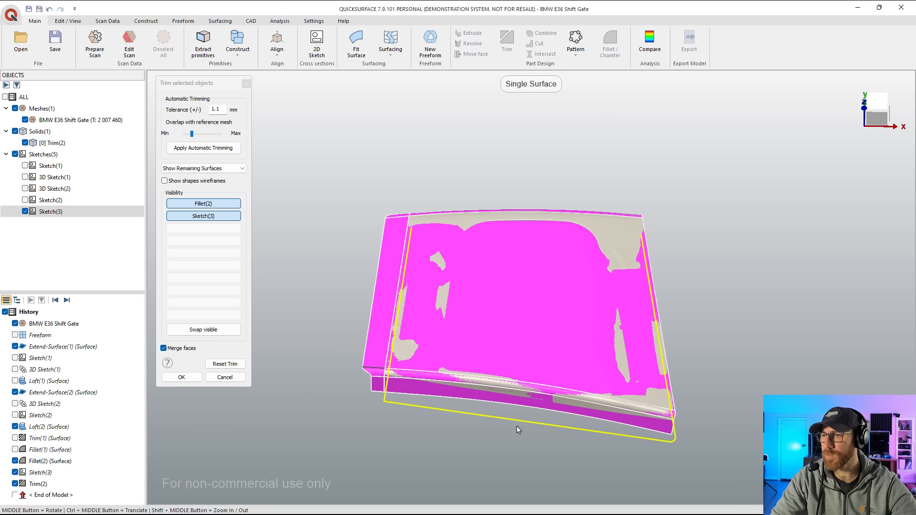
pyautogui.click(377, 377)
pyautogui.moveTo(410, 237)
pyautogui.mouseDown(button='middle')
pyautogui.moveTo(409, 248)
pyautogui.moveTo(399, 247)
pyautogui.mouseUp(button='middle')
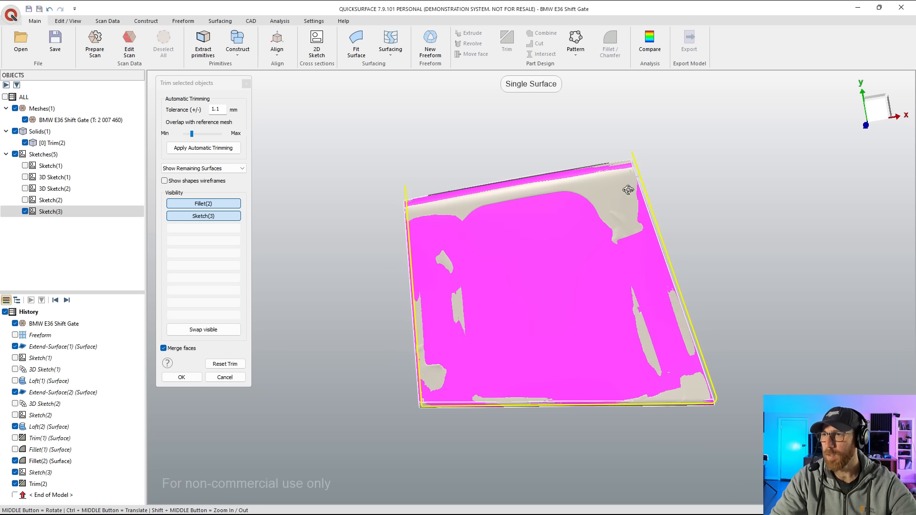
pyautogui.scroll(5, 634, 177)
pyautogui.scroll(-5, 619, 154)
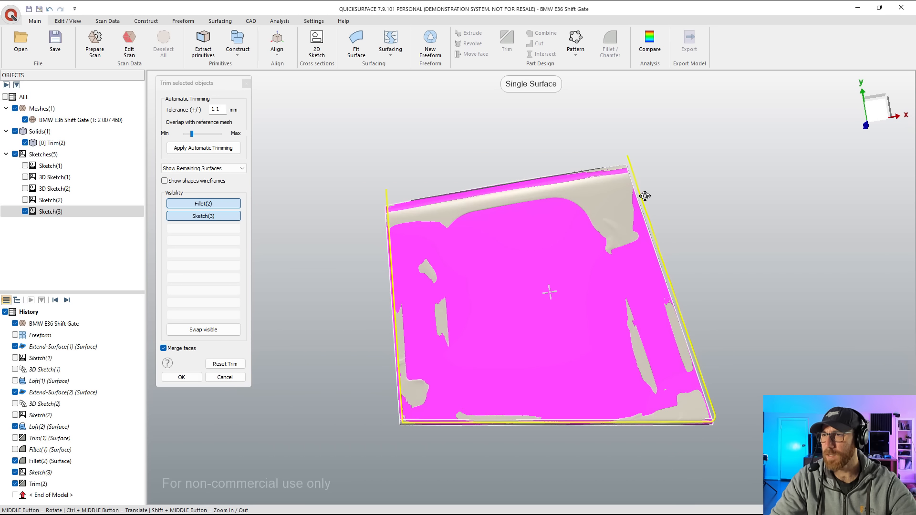
pyautogui.click(180, 377)
pyautogui.click(25, 211)
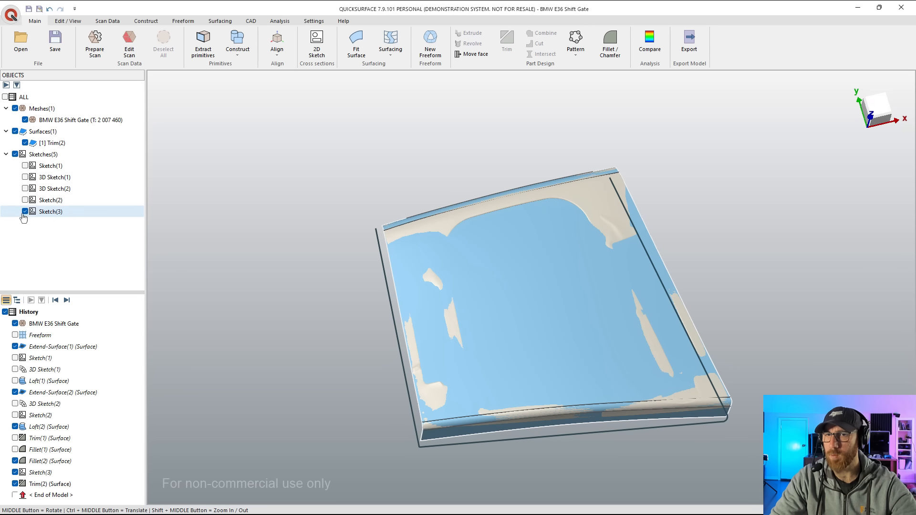
# - Start extracting a primitive and select the two flat strips along the underside rim at the scan's short edge
pyautogui.moveTo(596, 401); pyautogui.dragTo(651, 390, button='middle')
pyautogui.scroll(5, 655, 391)
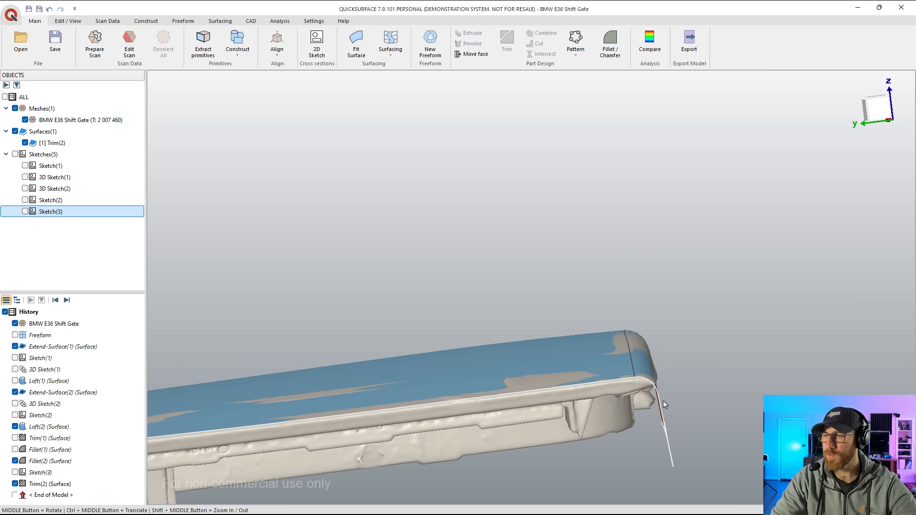
pyautogui.moveTo(664, 405); pyautogui.dragTo(590, 388, button='middle')
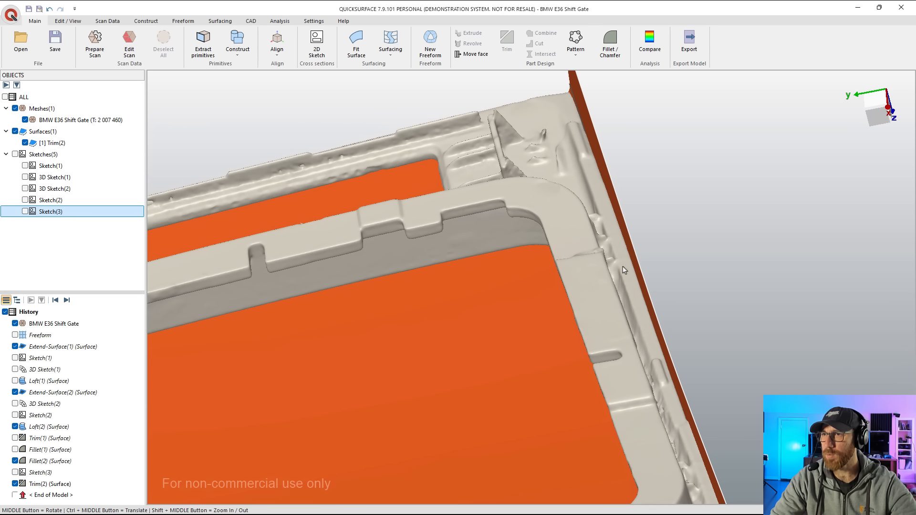
pyautogui.click(203, 42)
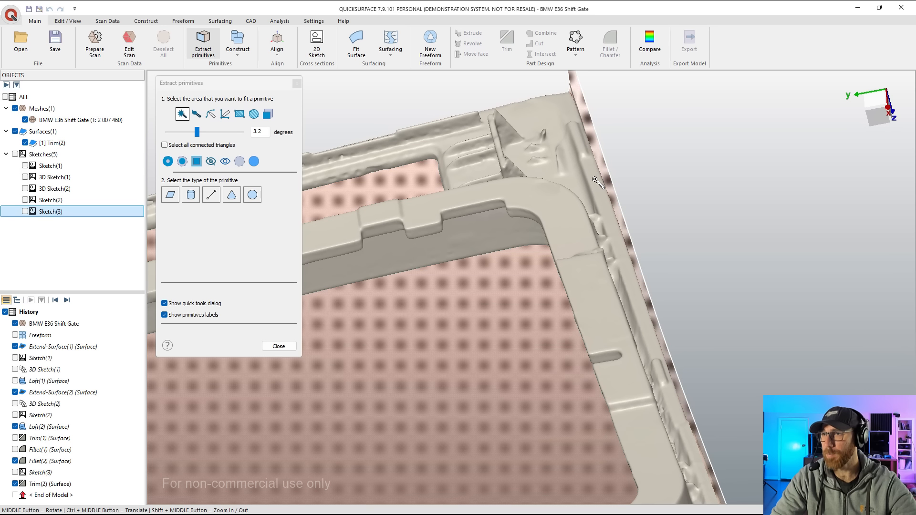
pyautogui.click(595, 180)
pyautogui.scroll(-3, 606, 212)
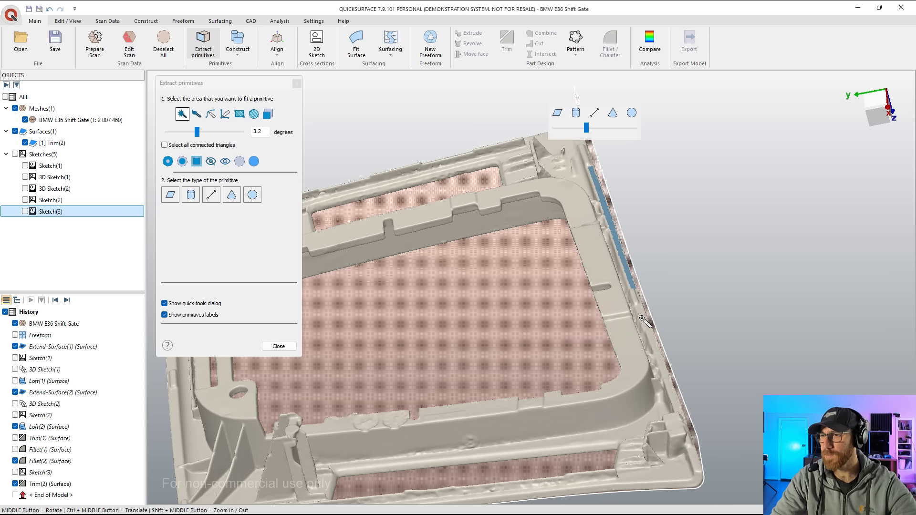
pyautogui.scroll(2, 625, 287)
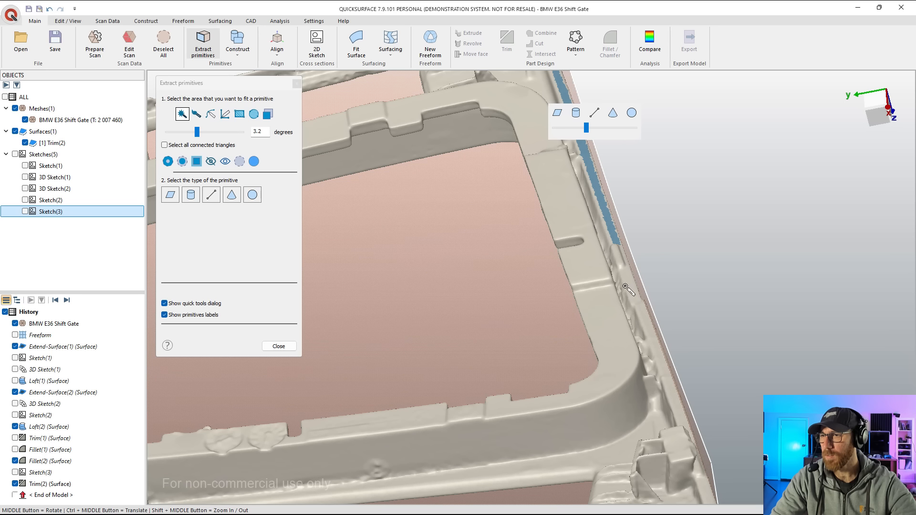
pyautogui.click(629, 285)
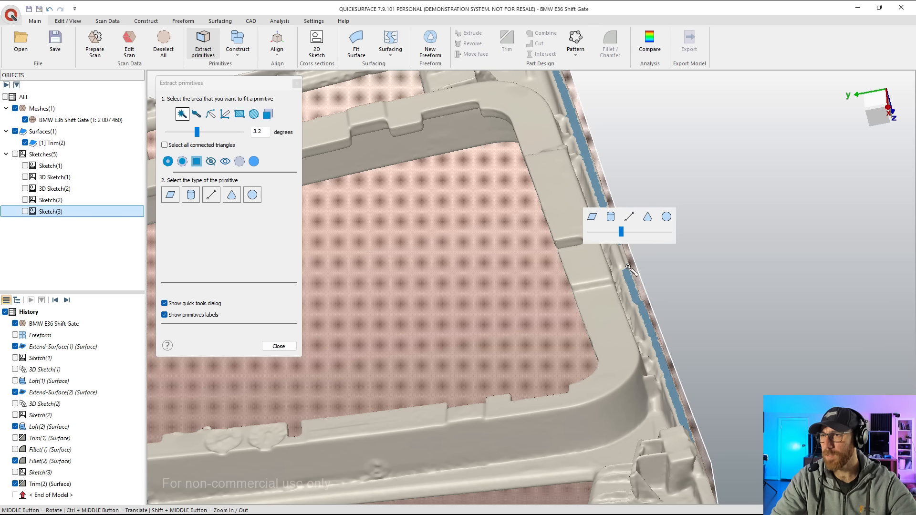
# - Fit an unconstrained plane to the selected strips, display its deviation analysis with 0.03 mm tolerance, and create the plane
pyautogui.click(591, 217)
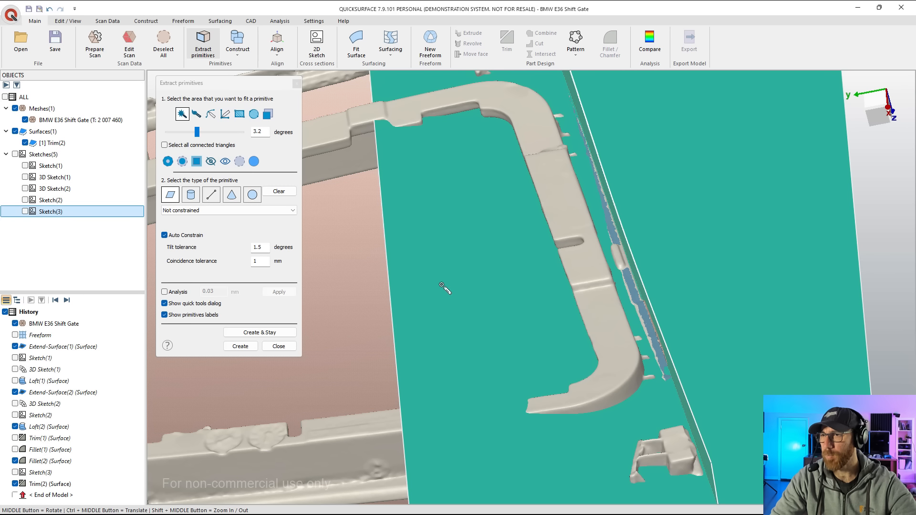
pyautogui.click(164, 292)
pyautogui.moveTo(513, 312); pyautogui.dragTo(306, 329, button='middle')
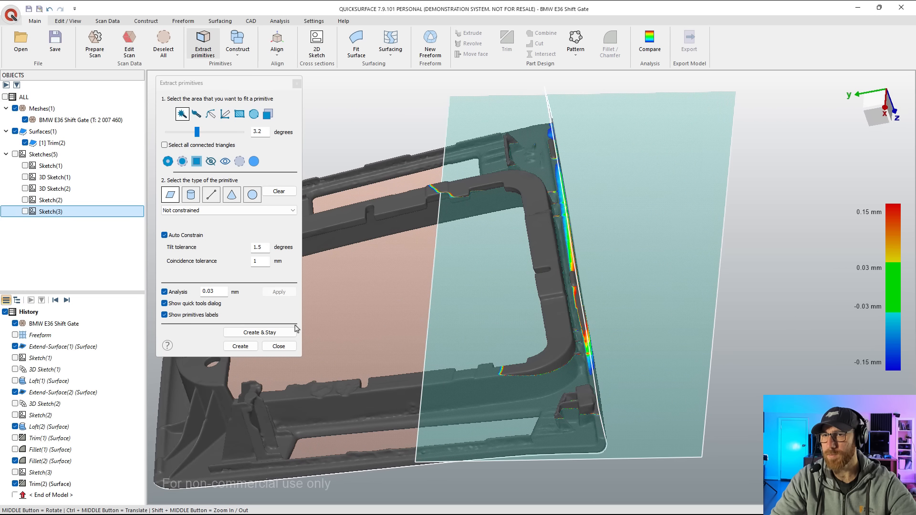
pyautogui.click(256, 345)
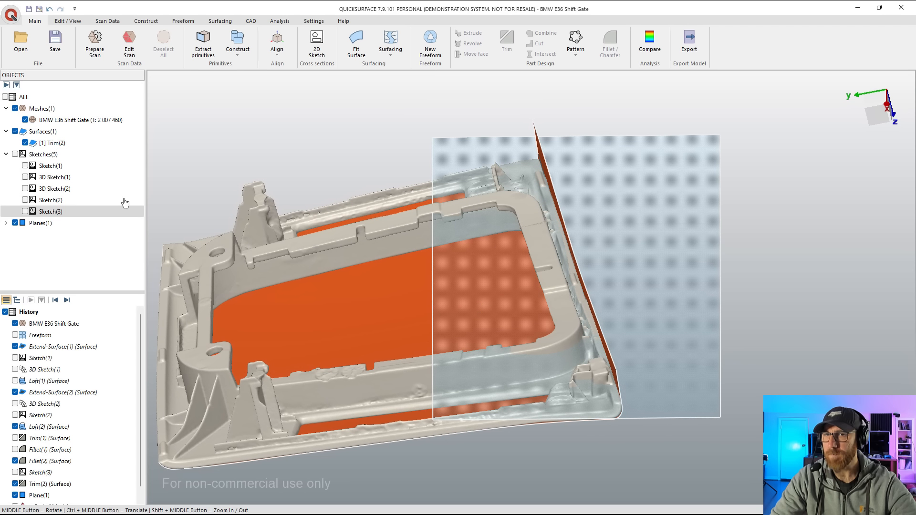
# - Trim the Trim(2) surface with Plane(1), removing the surface's overhang beyond the underside edge and all pieces of the plane
pyautogui.click(6, 223)
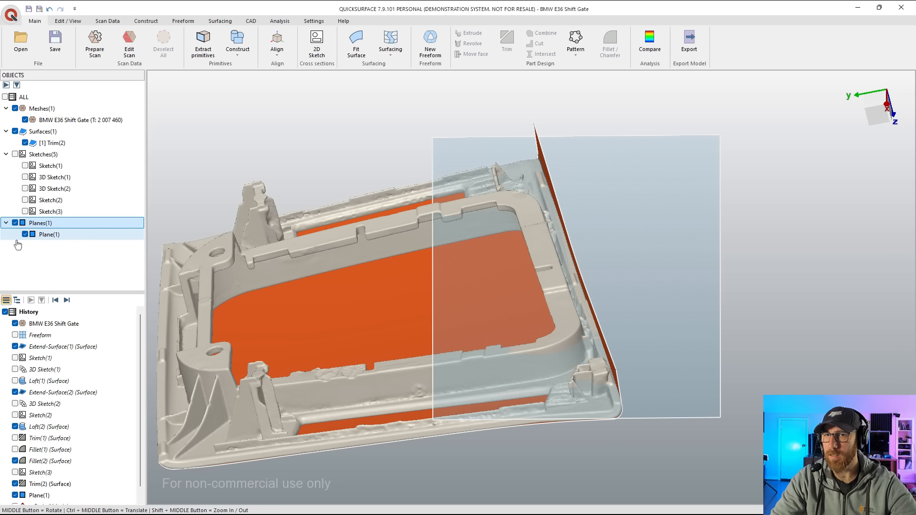
pyautogui.click(39, 235)
pyautogui.keyDown('ctrl'); pyautogui.click(48, 144); pyautogui.keyUp('ctrl')
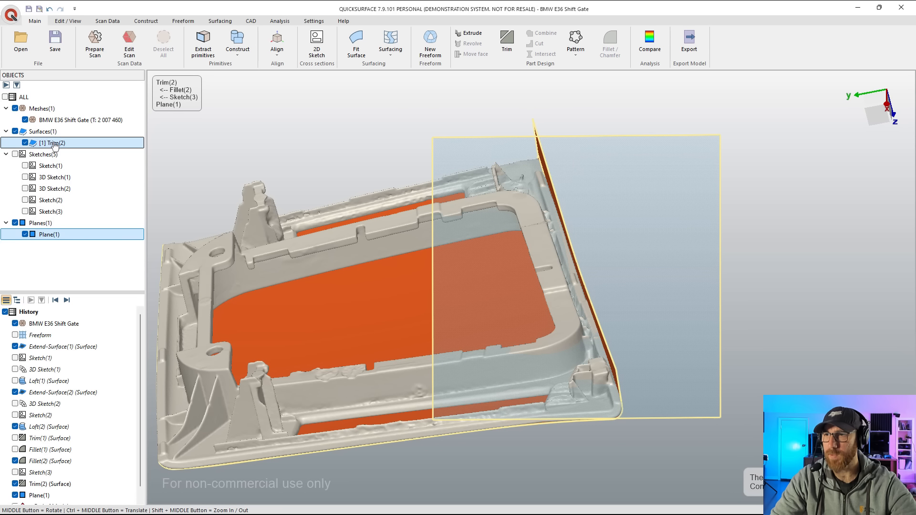
pyautogui.click(506, 41)
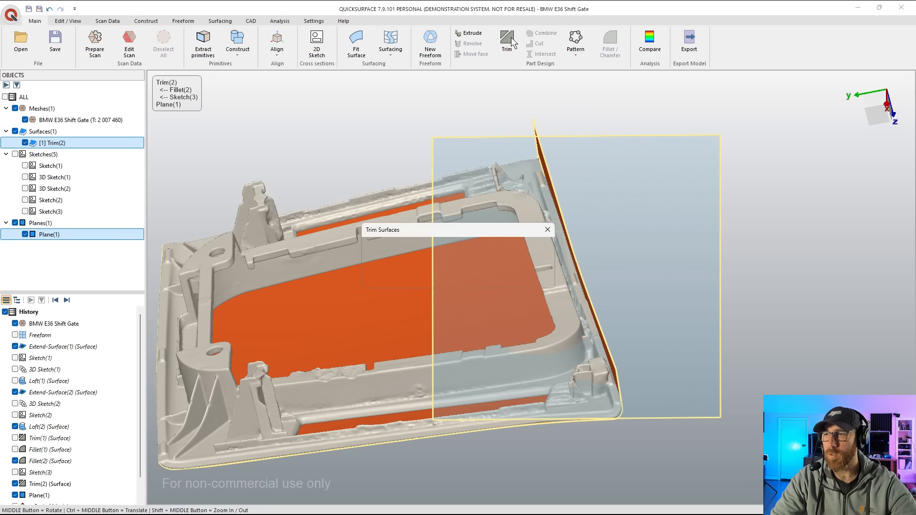
pyautogui.moveTo(588, 191); pyautogui.dragTo(644, 198, button='middle')
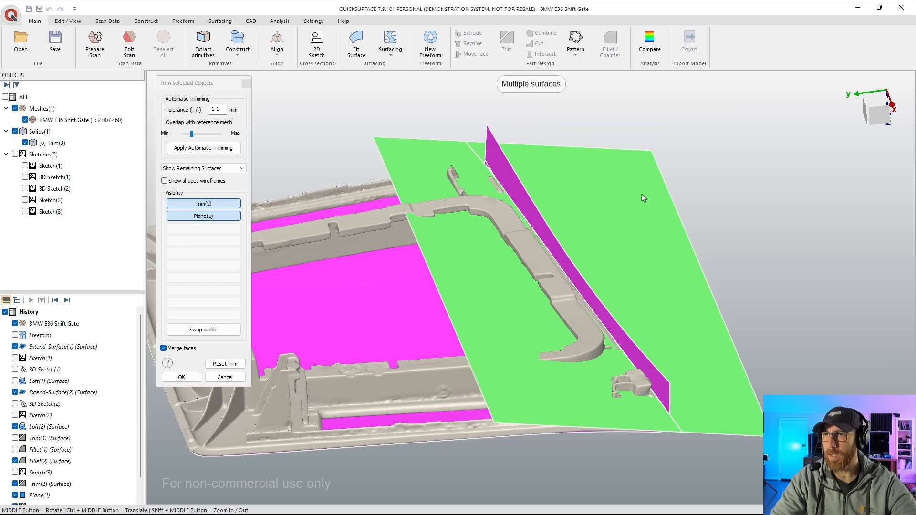
pyautogui.click(502, 162)
pyautogui.scroll(5, 484, 168)
pyautogui.click(484, 168)
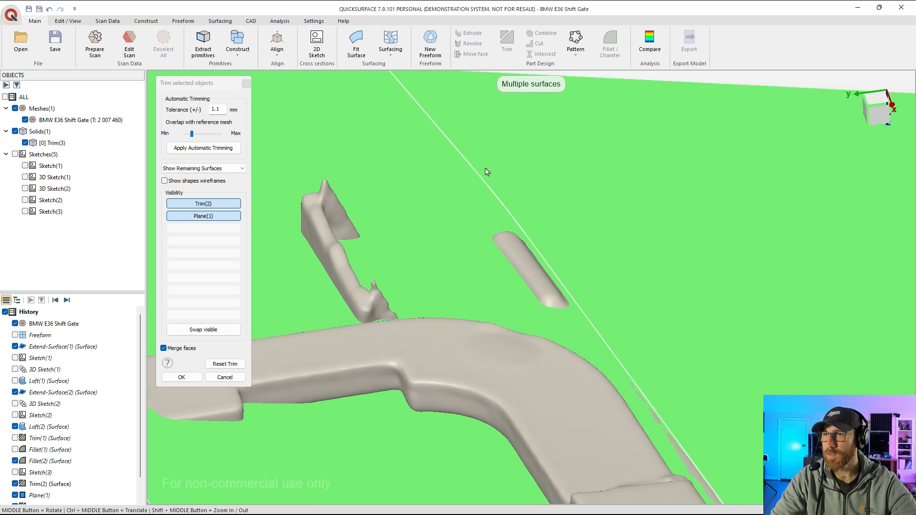
pyautogui.scroll(-5, 485, 168)
pyautogui.click(396, 147)
pyautogui.click(588, 181)
pyautogui.scroll(-5, 493, 161)
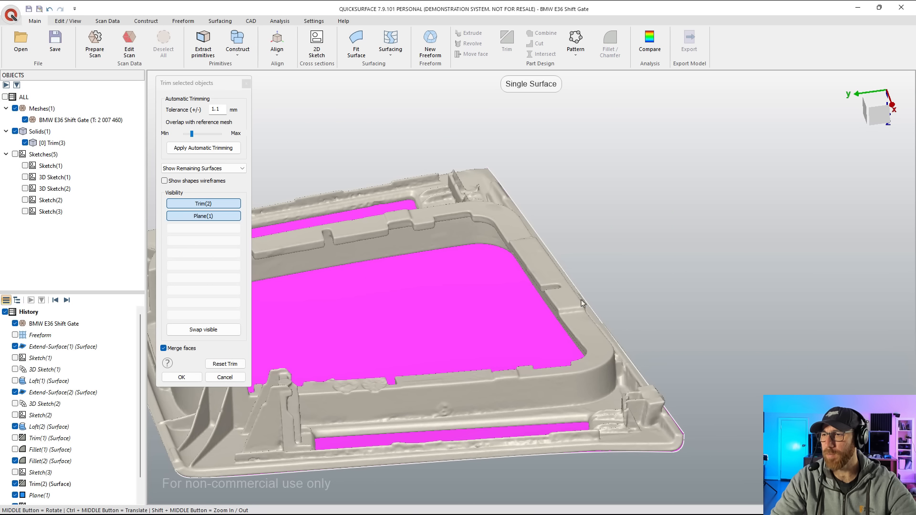
pyautogui.click(181, 377)
# - Examine the trimmed surface against the scan from below, the sides and above, comparing it with the surface hidden and shown
pyautogui.scroll(-3, 353, 327)
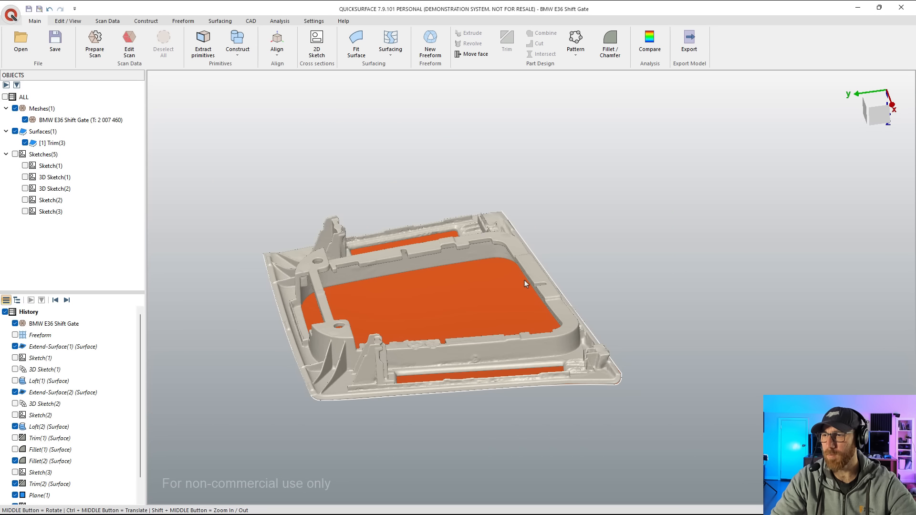
pyautogui.moveTo(353, 327); pyautogui.dragTo(286, 247, button='middle')
pyautogui.moveTo(359, 248); pyautogui.dragTo(553, 243, button='middle')
pyautogui.moveTo(423, 305); pyautogui.dragTo(487, 446, button='middle')
pyautogui.moveTo(424, 222); pyautogui.dragTo(592, 289, button='middle')
pyautogui.moveTo(477, 342); pyautogui.dragTo(387, 252, button='middle')
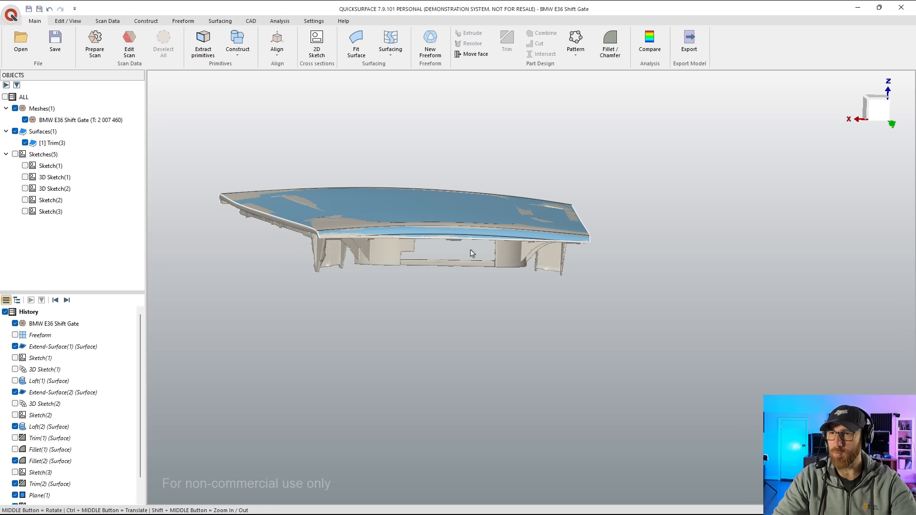
pyautogui.moveTo(637, 225); pyautogui.dragTo(634, 205, button='middle')
pyautogui.scroll(-4, 596, 158)
pyautogui.moveTo(456, 189); pyautogui.dragTo(463, 251, button='middle')
pyautogui.moveTo(630, 228); pyautogui.dragTo(625, 237, button='middle')
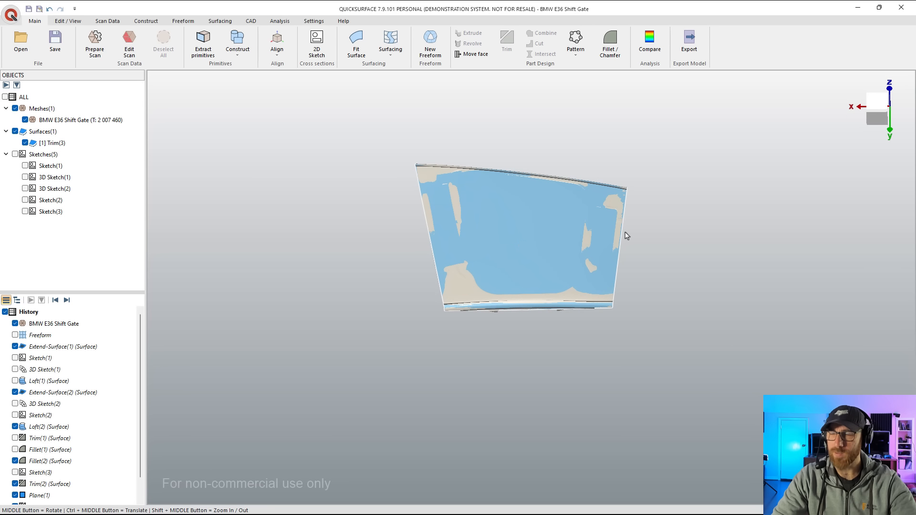
pyautogui.click(871, 111)
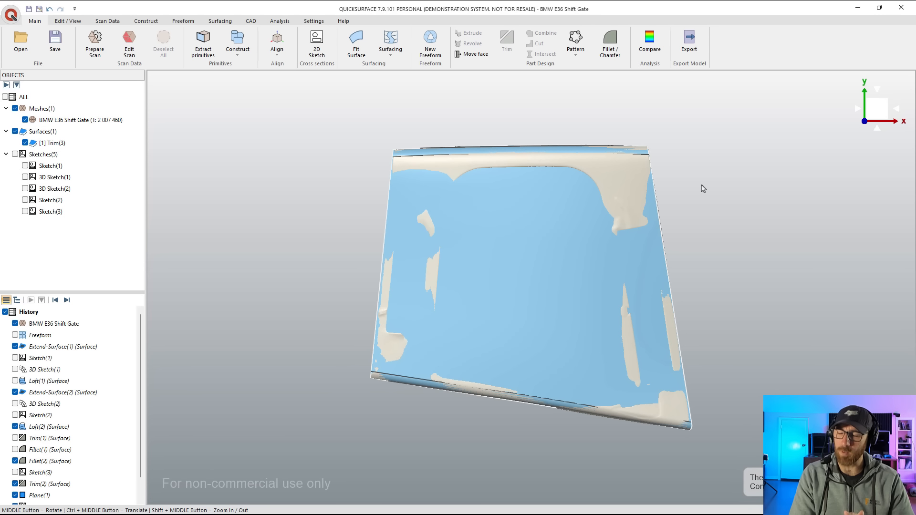
pyautogui.click(25, 143)
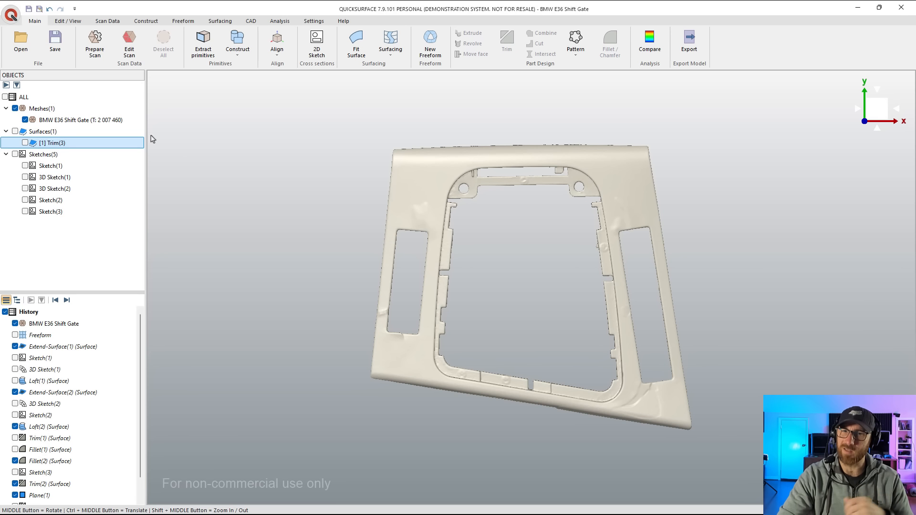
pyautogui.click(25, 143)
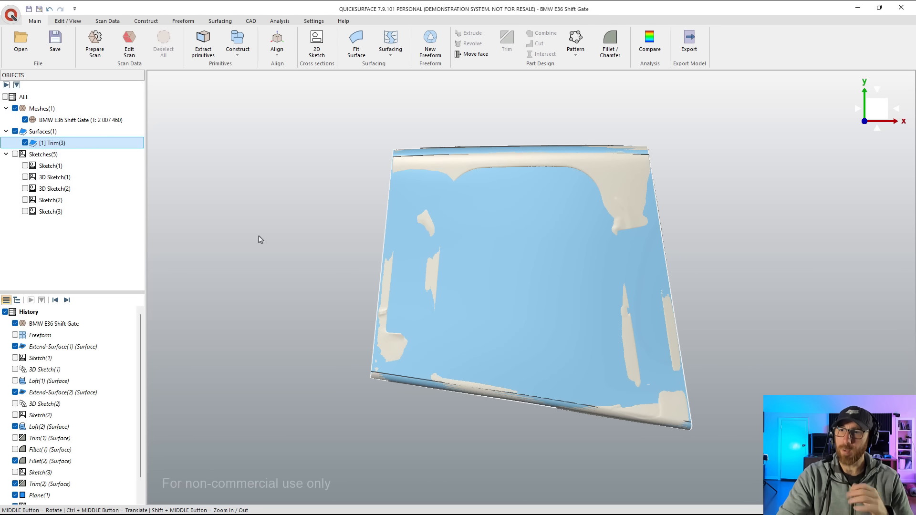